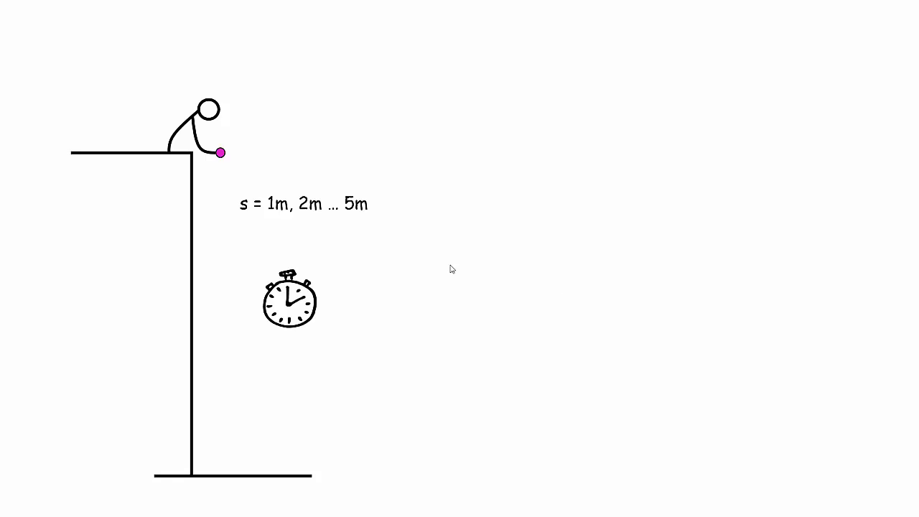
Step: Play the slideshow animations so the dashed fall path appears and the ball drops to the ground
{"action": "left_click", "coordinate": [542, 286]}
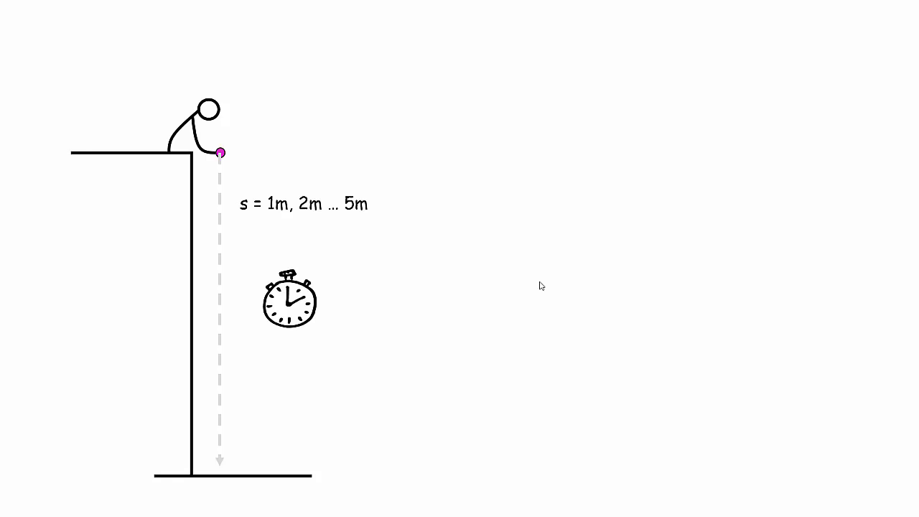
{"action": "left_click", "coordinate": [515, 363]}
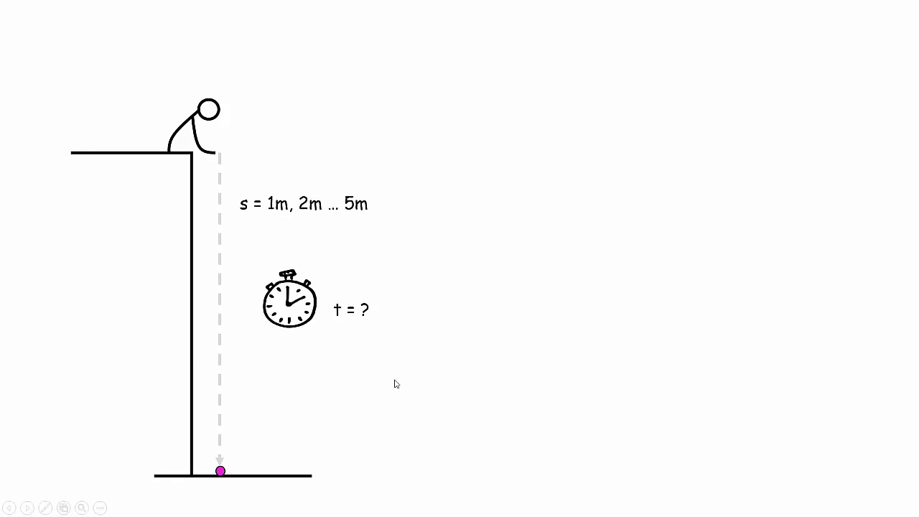
Step: Reveal the equations s = ut + ½at² and s = ½gt² on the slide
{"action": "left_click", "coordinate": [667, 430]}
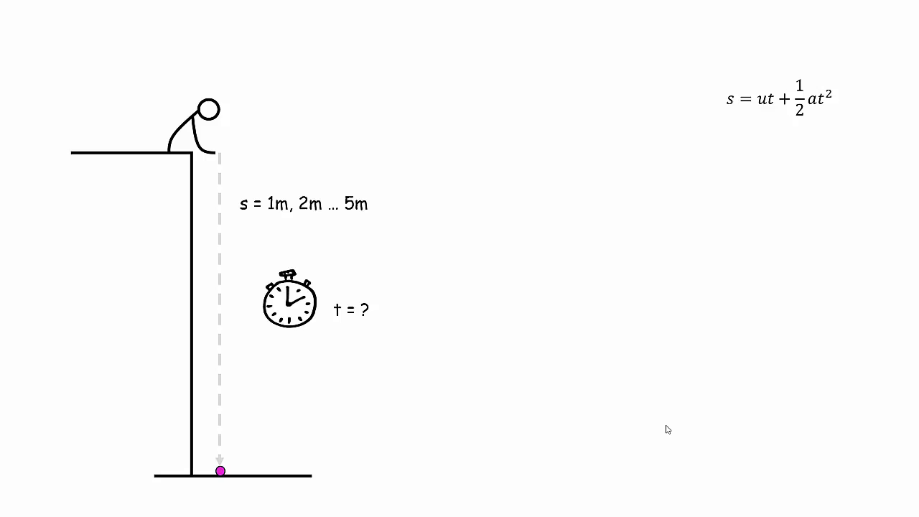
{"action": "left_click", "coordinate": [821, 332]}
Step: Bring in the Displacement vs Time axes and animate the rising red curve
{"action": "left_click", "coordinate": [823, 314]}
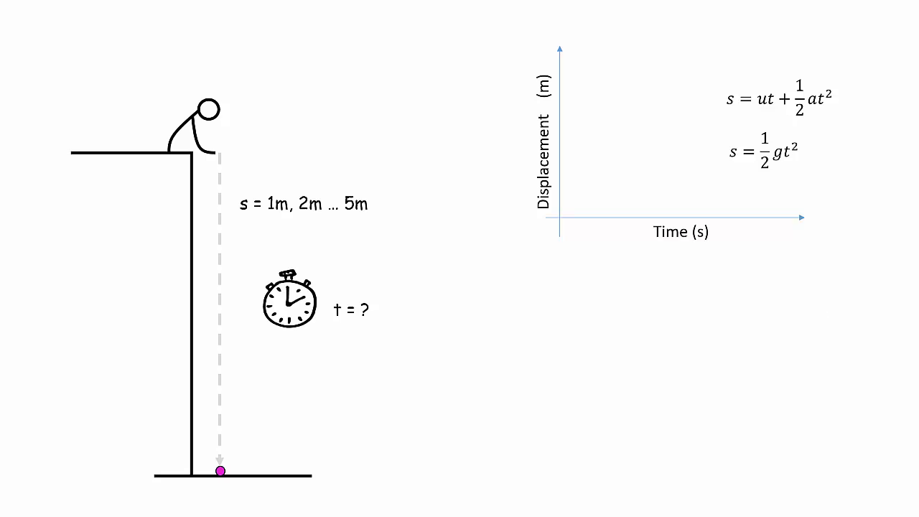
{"action": "left_click", "coordinate": [786, 284]}
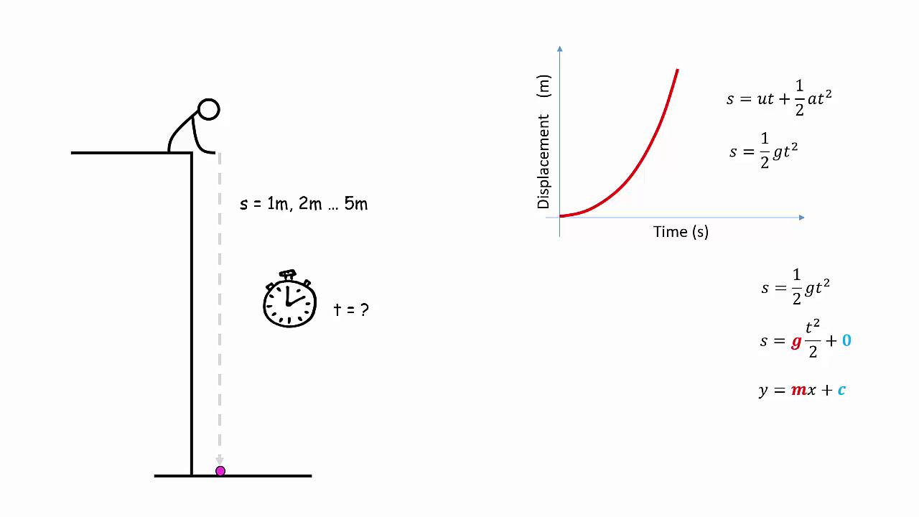
Step: Add a second empty pair of axes labelled s and t²/2
{"action": "left_click", "coordinate": [527, 300]}
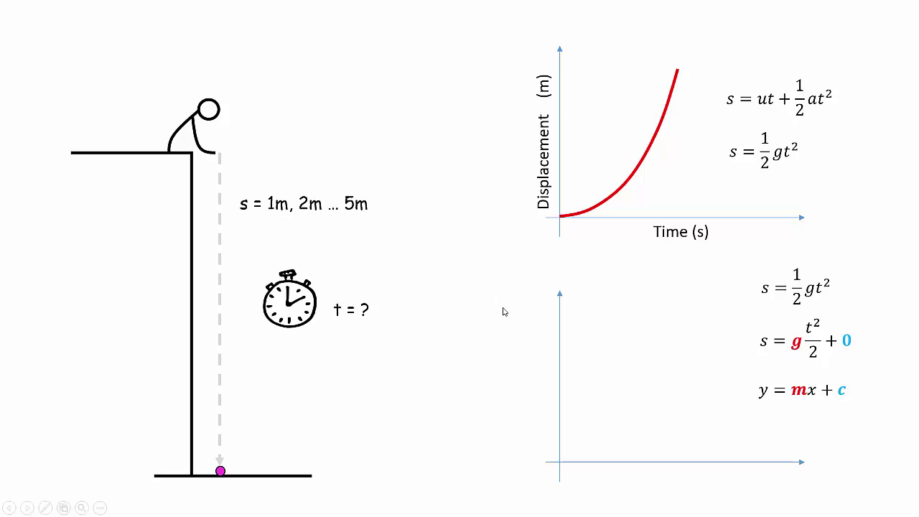
{"action": "left_click", "coordinate": [492, 319]}
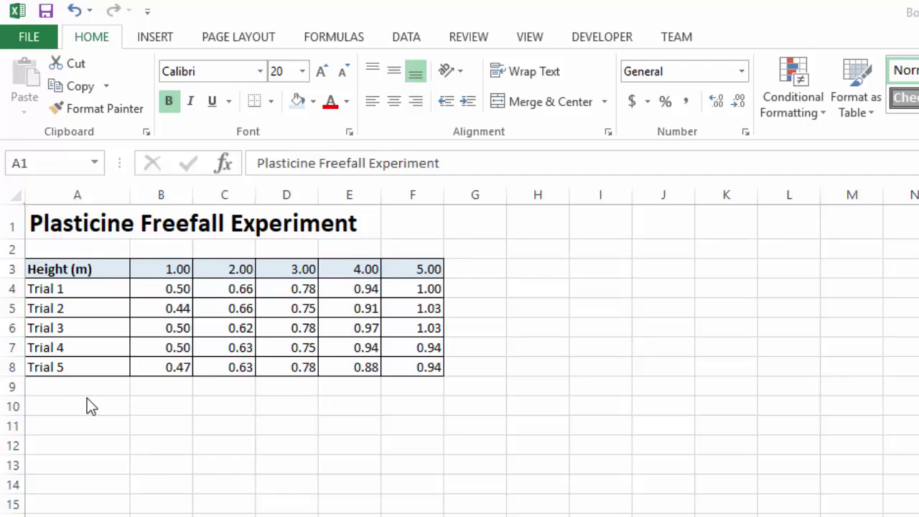
{"action": "left_click", "coordinate": [92, 267]}
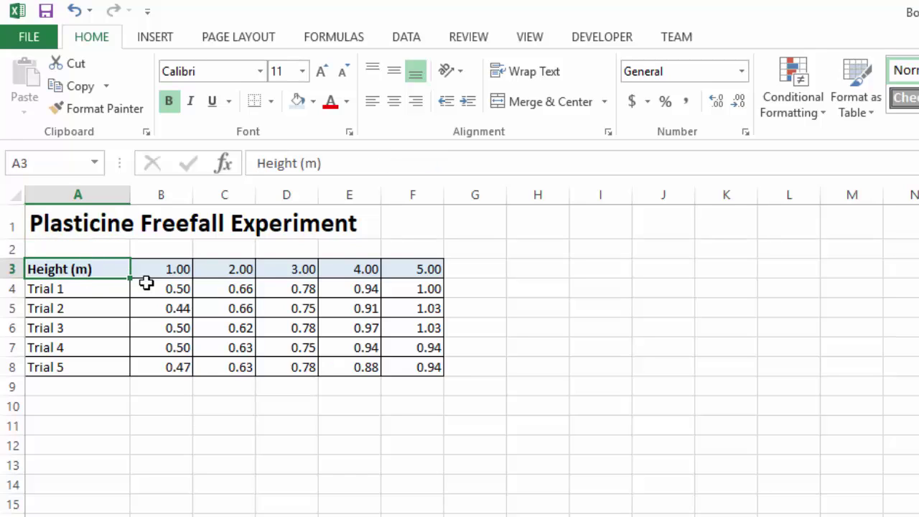
{"action": "left_click_drag", "start_coordinate": [96, 270], "coordinate": [409, 267]}
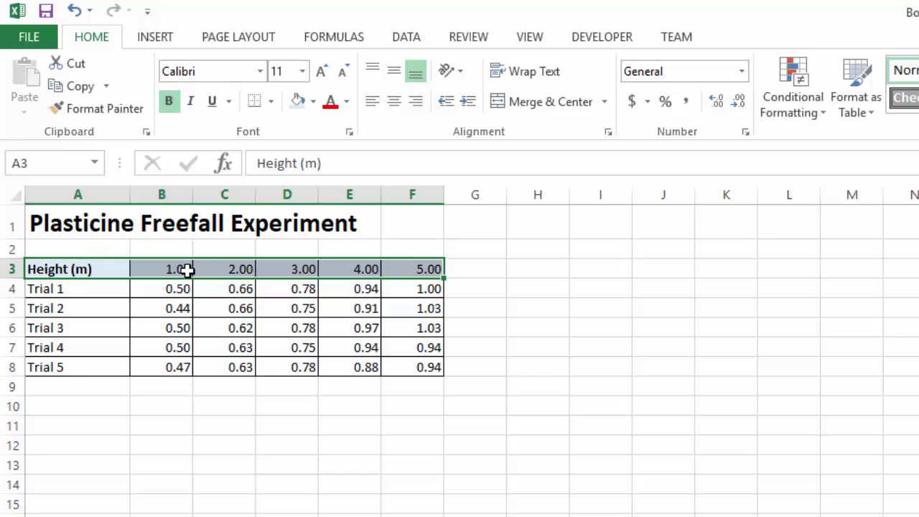
{"action": "left_click", "coordinate": [259, 270]}
{"action": "left_click", "coordinate": [348, 269]}
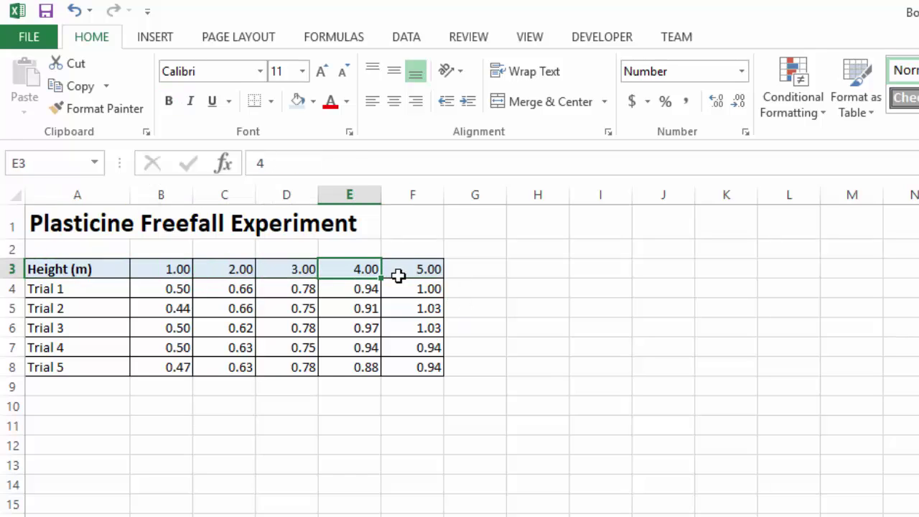
{"action": "left_click", "coordinate": [400, 270]}
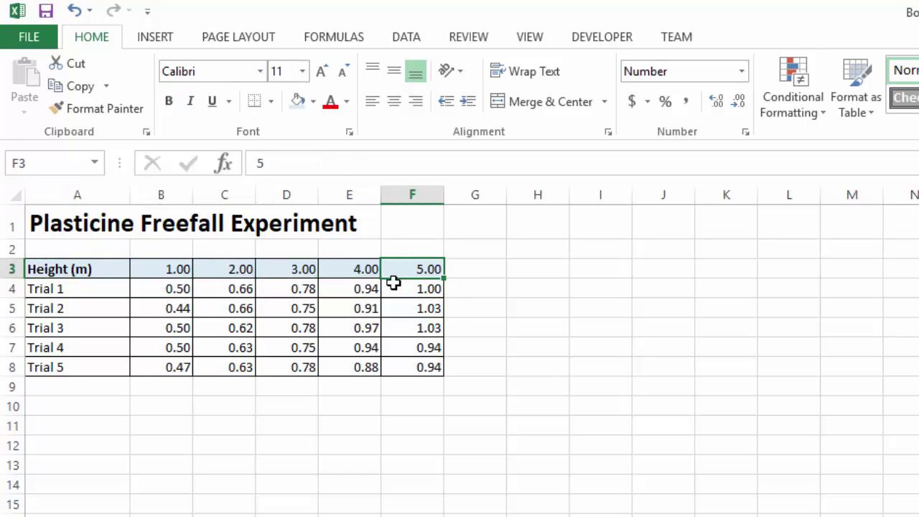
{"action": "left_click", "coordinate": [177, 289]}
{"action": "left_click", "coordinate": [181, 308]}
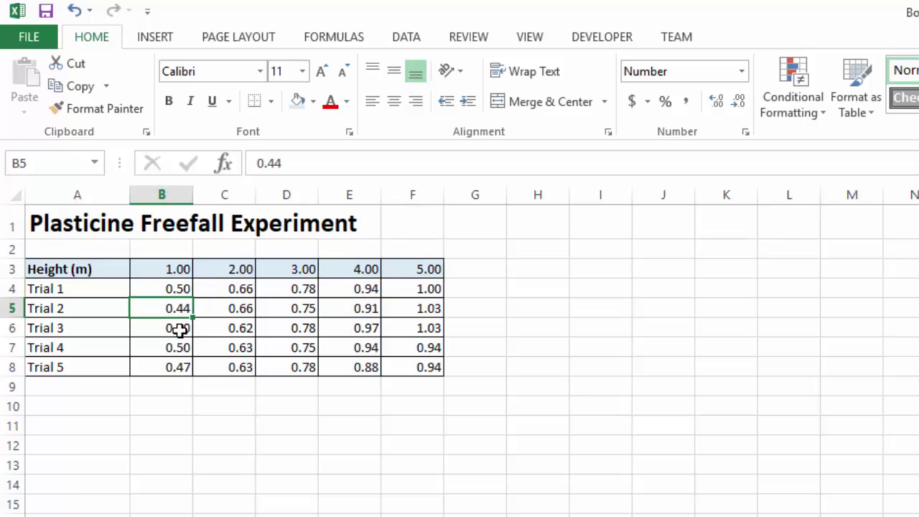
{"action": "left_click", "coordinate": [181, 327]}
{"action": "left_click", "coordinate": [184, 348]}
{"action": "left_click", "coordinate": [185, 366]}
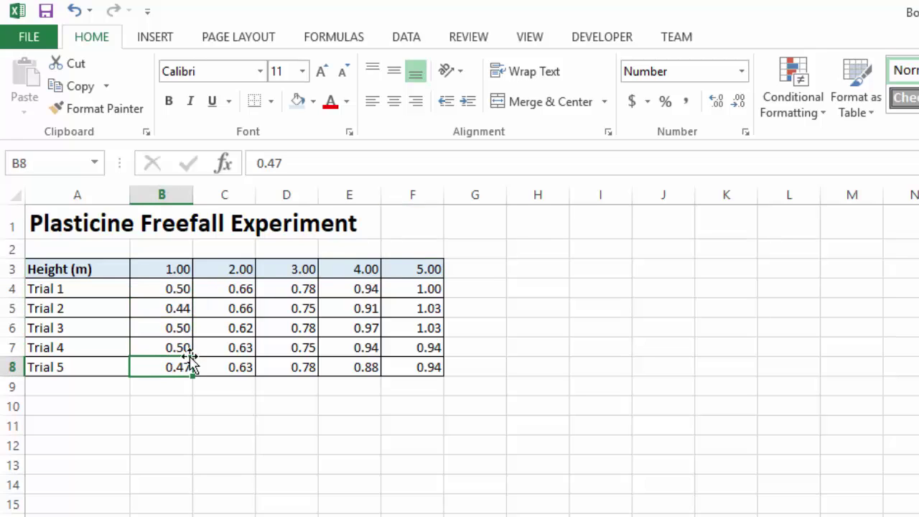
{"action": "left_click", "coordinate": [217, 289]}
{"action": "left_click", "coordinate": [222, 306]}
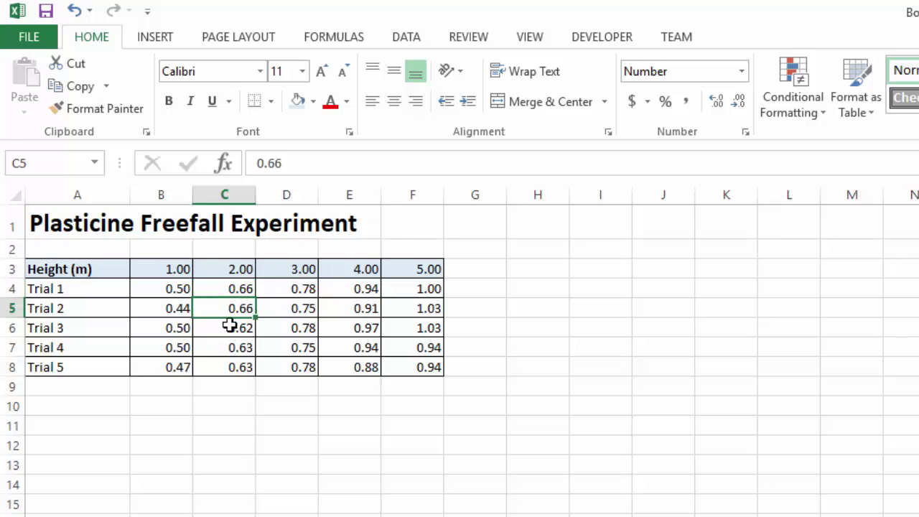
{"action": "left_click", "coordinate": [231, 328]}
{"action": "left_click", "coordinate": [235, 347]}
{"action": "left_click", "coordinate": [239, 366]}
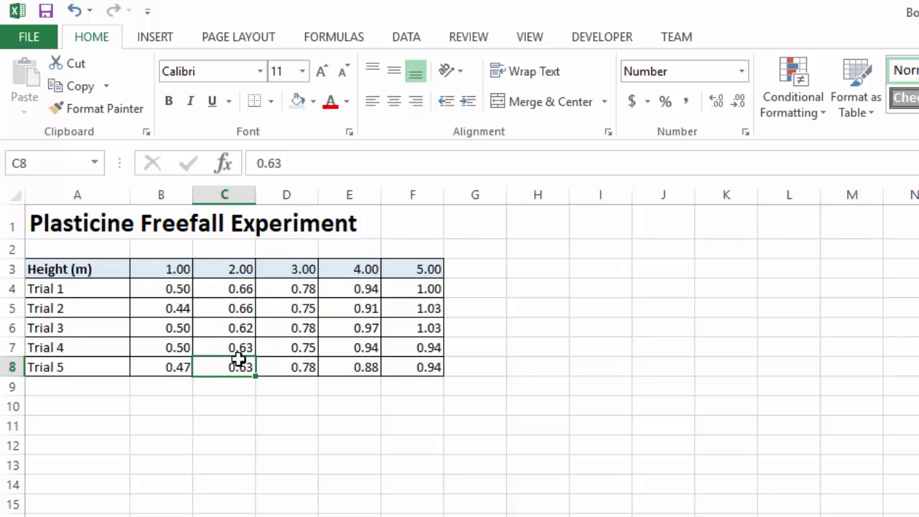
{"action": "left_click", "coordinate": [238, 288]}
{"action": "left_click", "coordinate": [285, 292]}
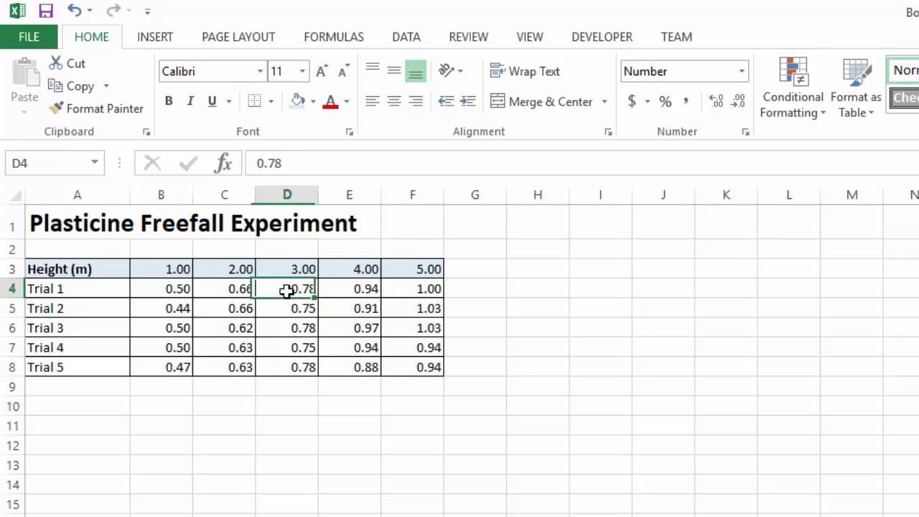
{"action": "left_click", "coordinate": [291, 310]}
{"action": "left_click", "coordinate": [292, 327]}
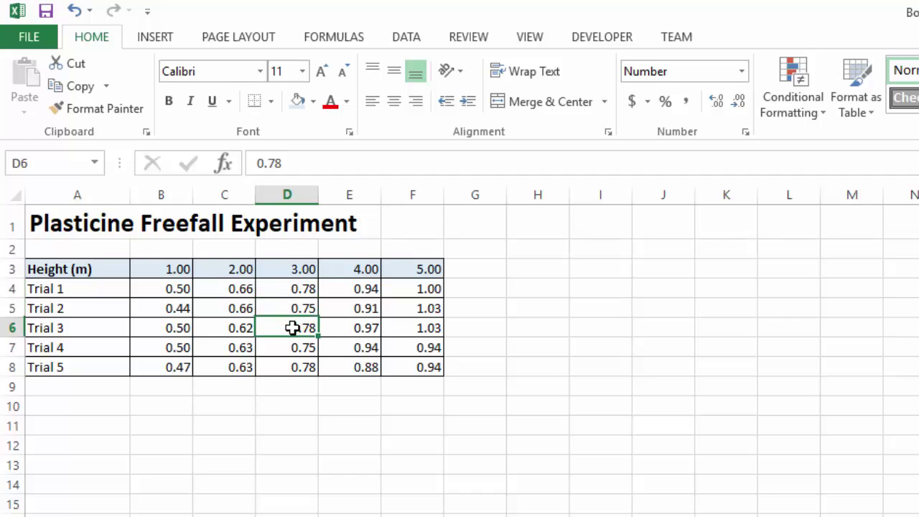
{"action": "left_click", "coordinate": [289, 346]}
{"action": "left_click", "coordinate": [291, 363]}
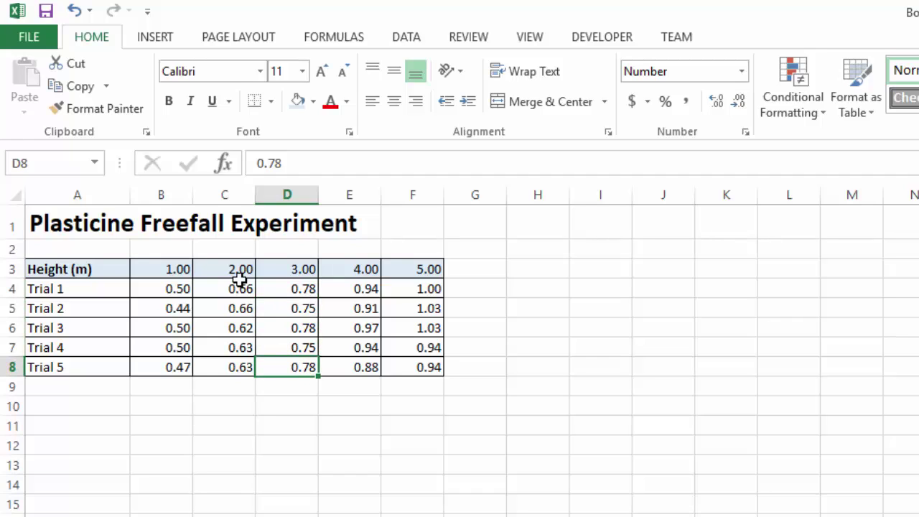
{"action": "left_click", "coordinate": [222, 387]}
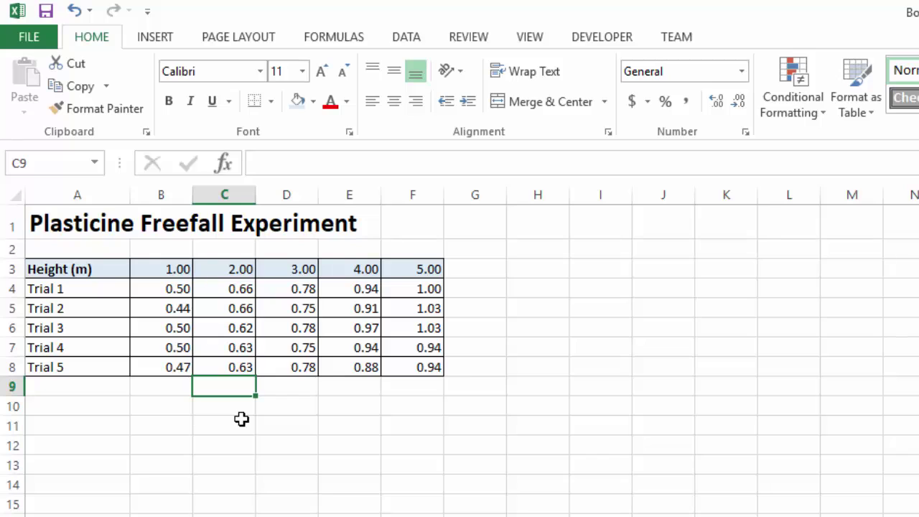
Step: Enter the row label 'Average Time (s)' in cell A9
{"action": "left_click", "coordinate": [89, 386]}
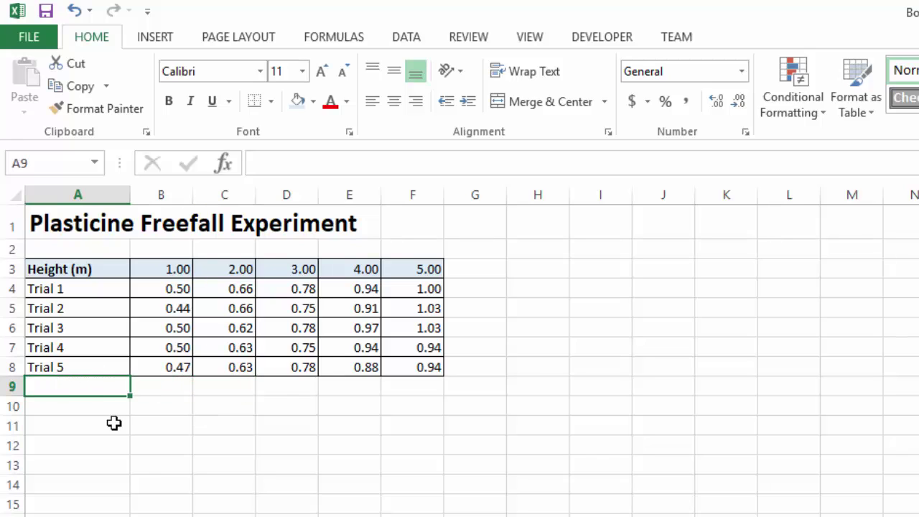
{"action": "type", "text": "Average"}
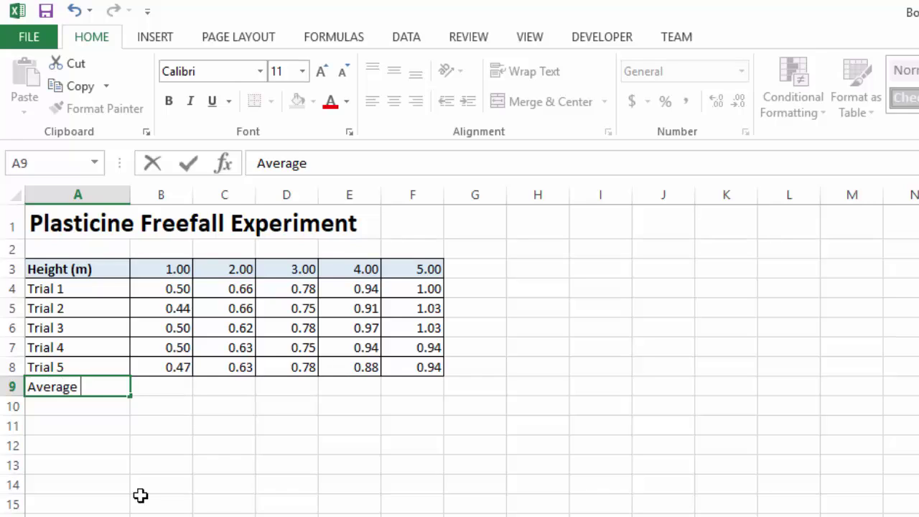
{"action": "key", "text": "BackSpace"}
{"action": "type", "text": "Time"}
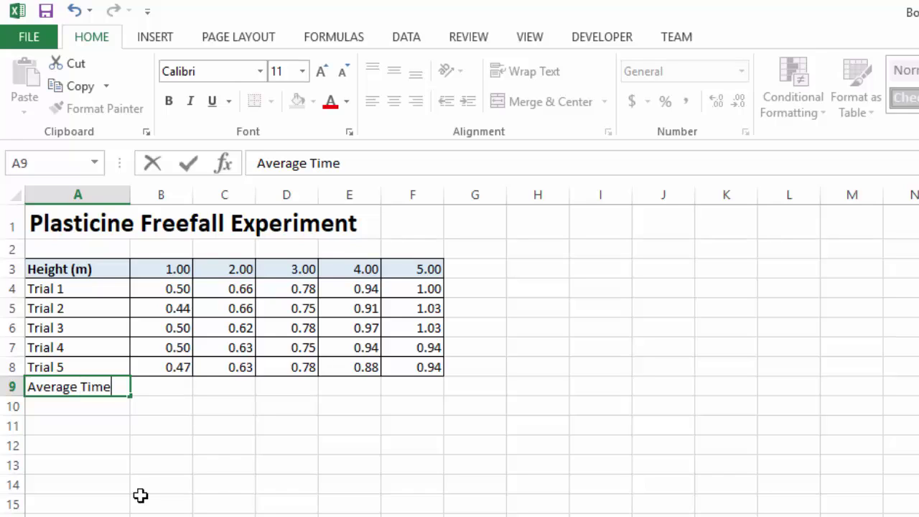
{"action": "type", "text": " (s)"}
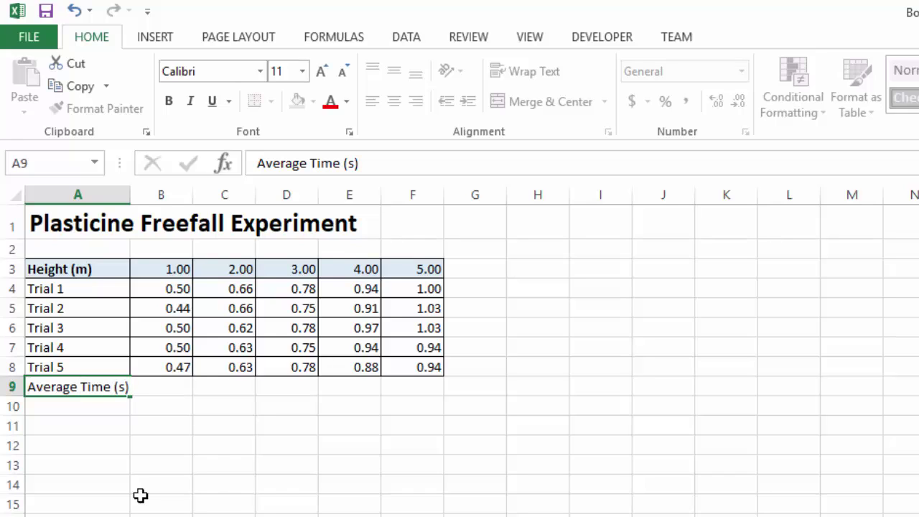
{"action": "key", "text": "Return"}
{"action": "key", "text": "Up"}
{"action": "key", "text": "Right"}
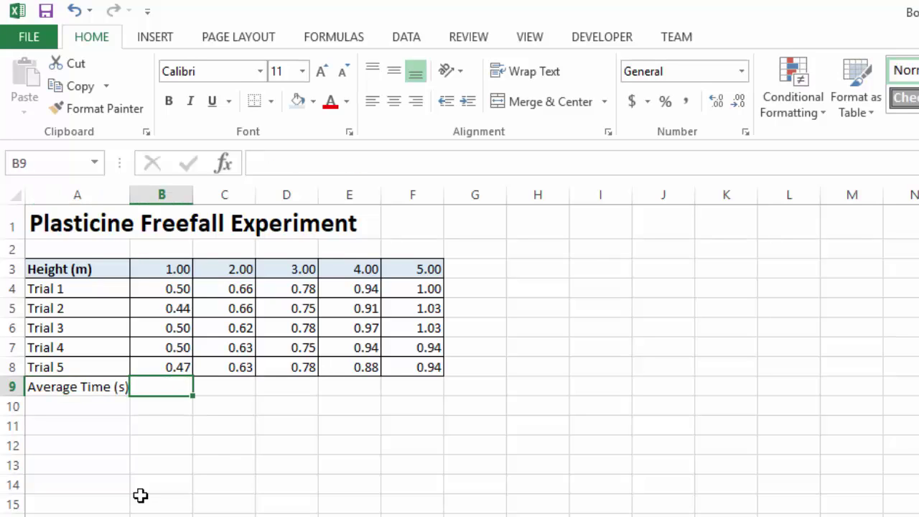
Step: Enter =AVERAGE(B4:B8) in B9, giving a 0.48 average time
{"action": "type", "text": "=average"}
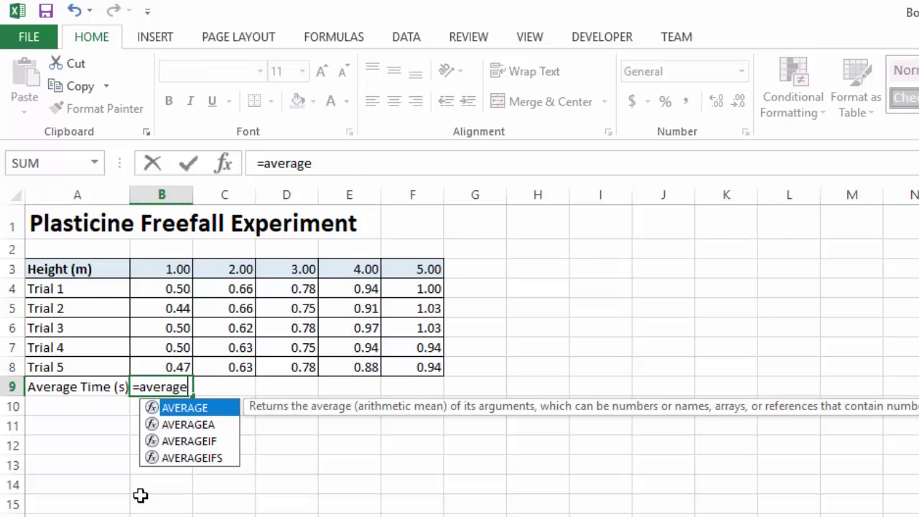
{"action": "type", "text": "("}
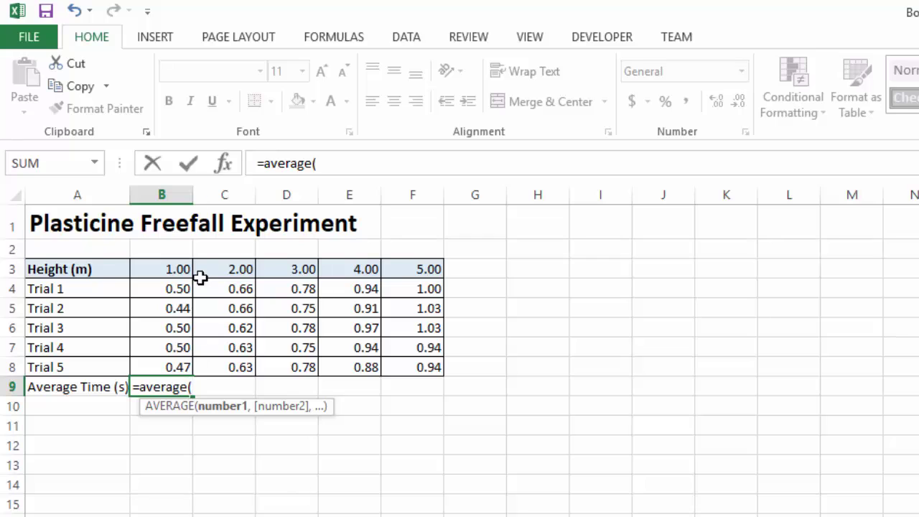
{"action": "left_click_drag", "start_coordinate": [177, 286], "coordinate": [185, 365]}
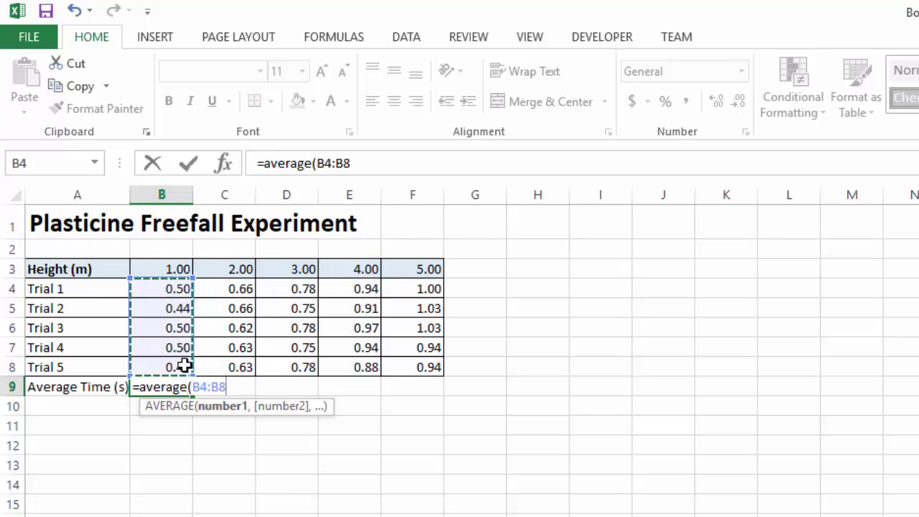
{"action": "type", "text": ")"}
{"action": "key", "text": "ctrl+Return"}
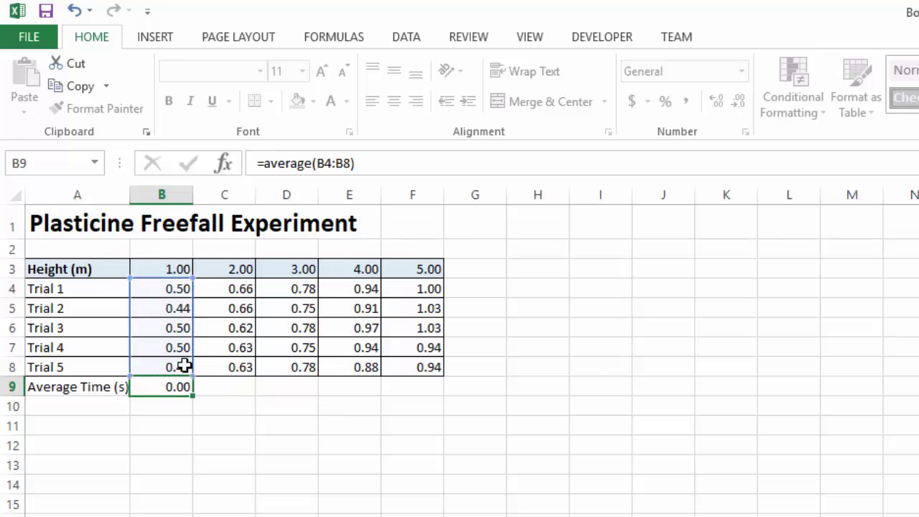
{"action": "key", "text": "Return"}
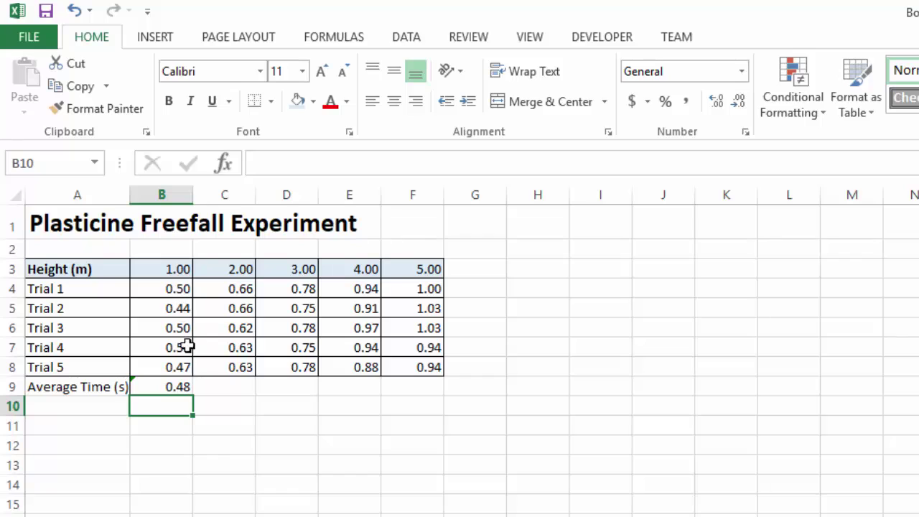
Step: Check the still-empty cells along row 9, then return to B9's formula
{"action": "left_click", "coordinate": [183, 385]}
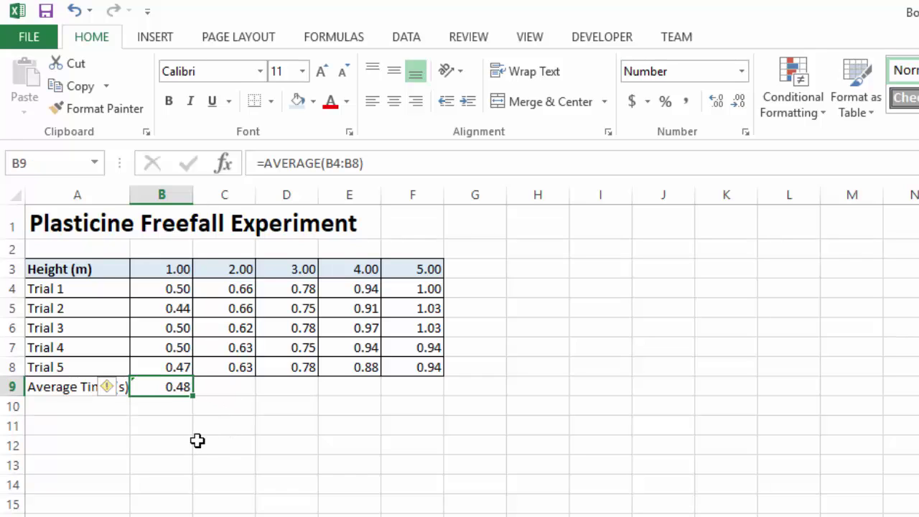
{"action": "left_click", "coordinate": [222, 387]}
{"action": "left_click", "coordinate": [294, 386]}
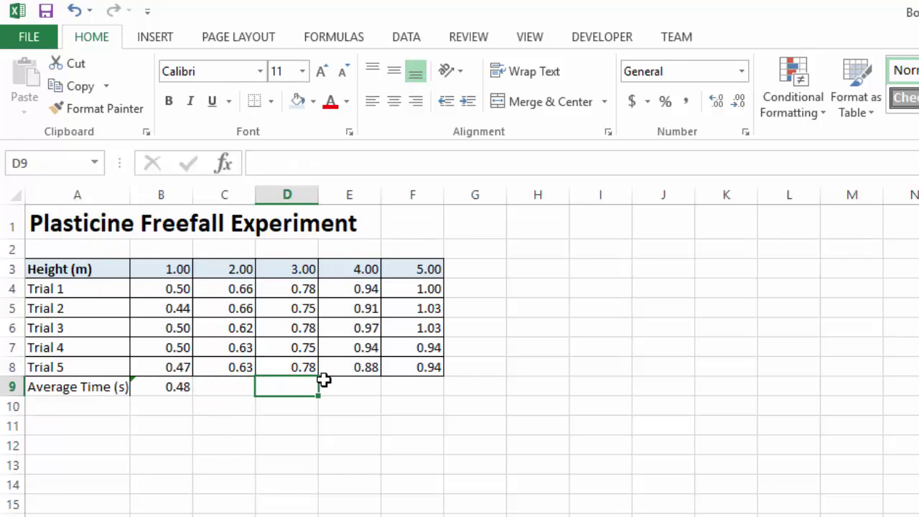
{"action": "left_click", "coordinate": [359, 385]}
{"action": "left_click", "coordinate": [406, 384]}
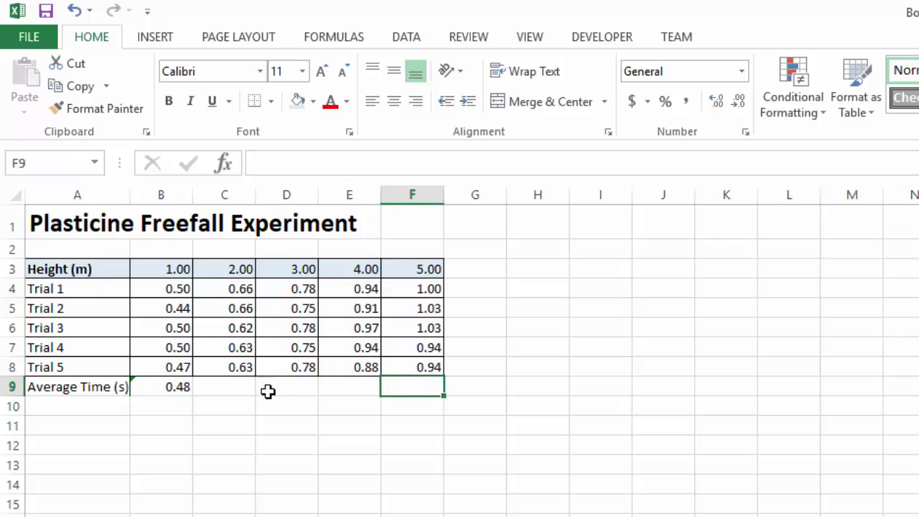
{"action": "left_click", "coordinate": [169, 387]}
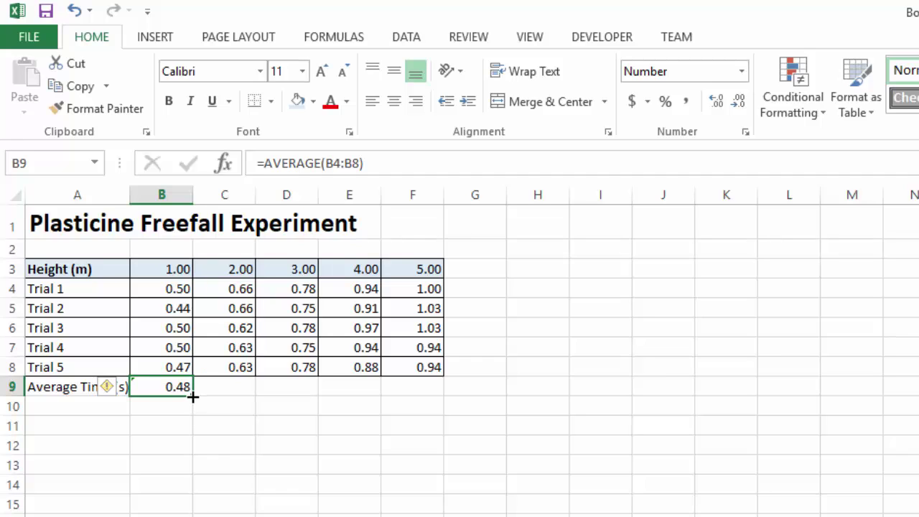
Step: Fill B9's AVERAGE formula across to F9, giving 0.64, 0.77, 0.93 and 0.99
{"action": "left_click_drag", "start_coordinate": [193, 396], "coordinate": [451, 381]}
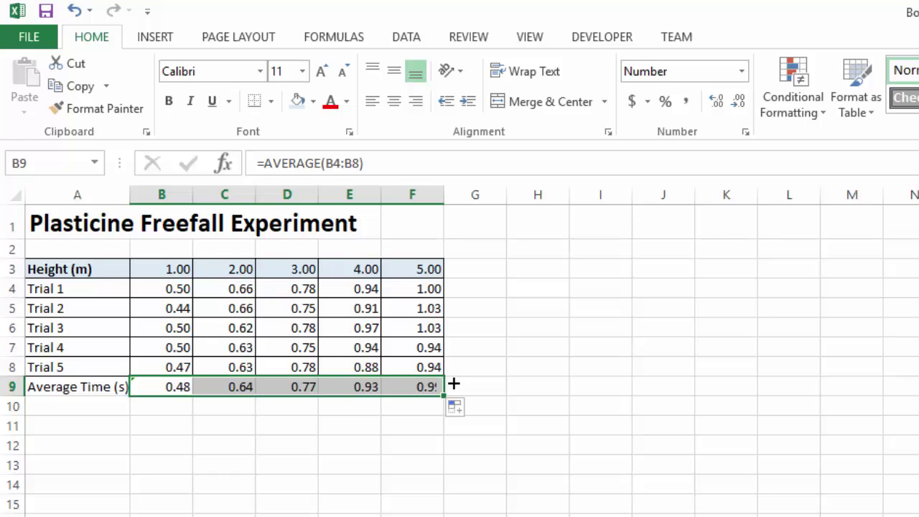
{"action": "left_click", "coordinate": [361, 428]}
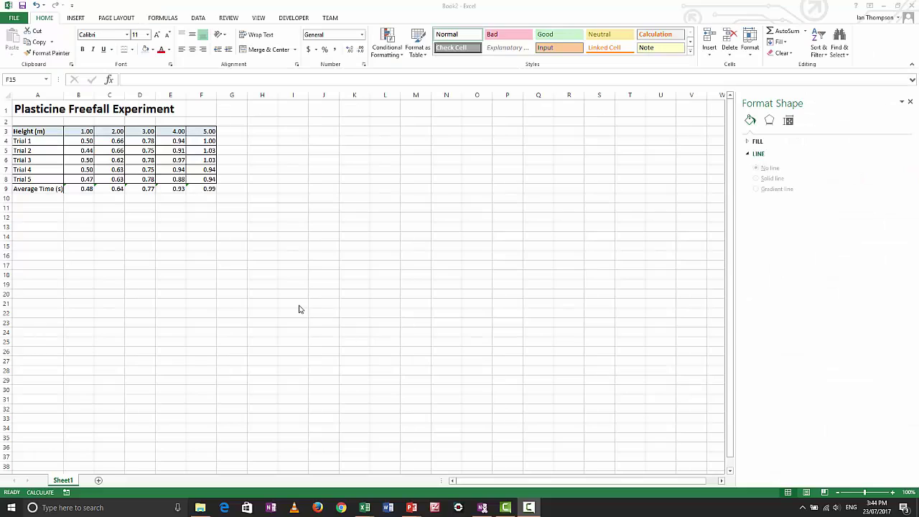
Step: Give the A9:F9 Average Time row an outside border and light blue fill
{"action": "left_click", "coordinate": [36, 188]}
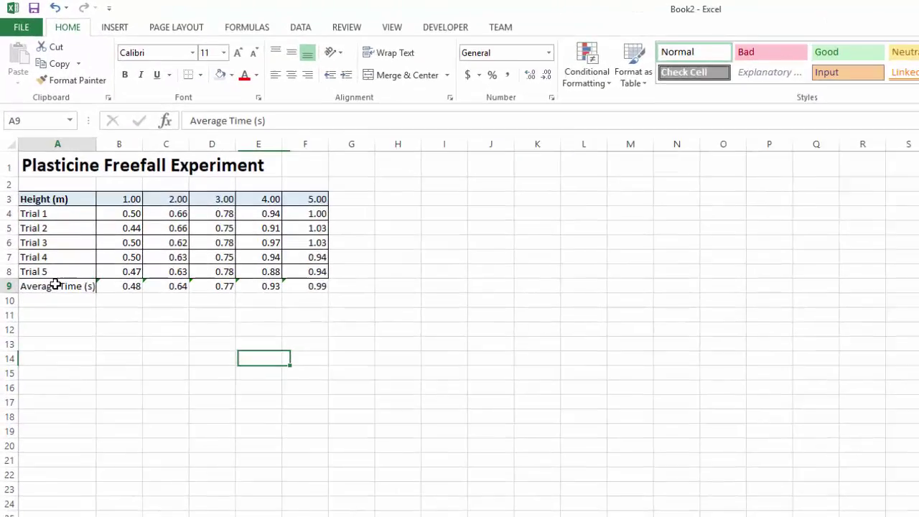
{"action": "left_click_drag", "start_coordinate": [55, 284], "coordinate": [325, 283]}
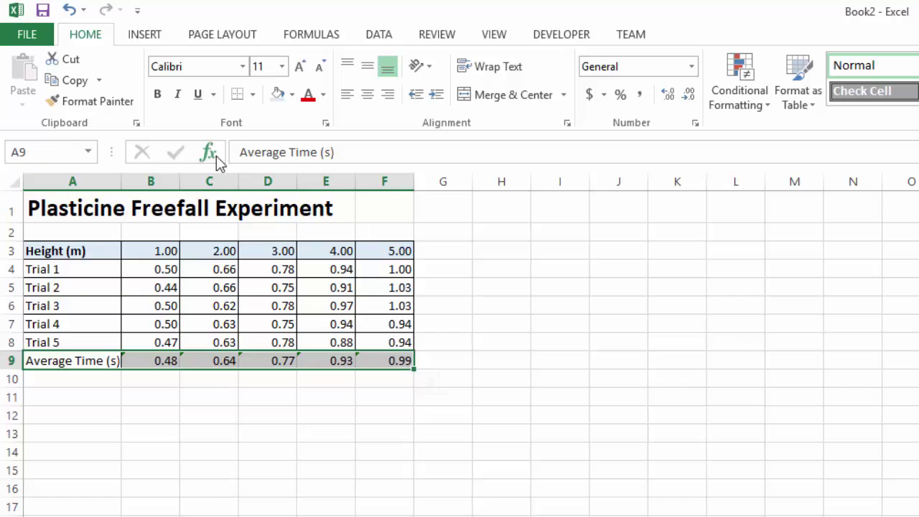
{"action": "left_click", "coordinate": [255, 94]}
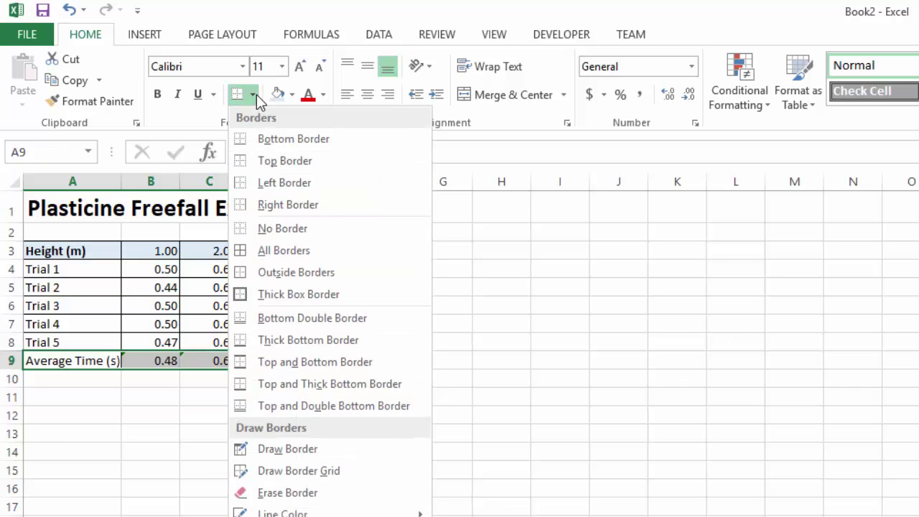
{"action": "left_click", "coordinate": [289, 273]}
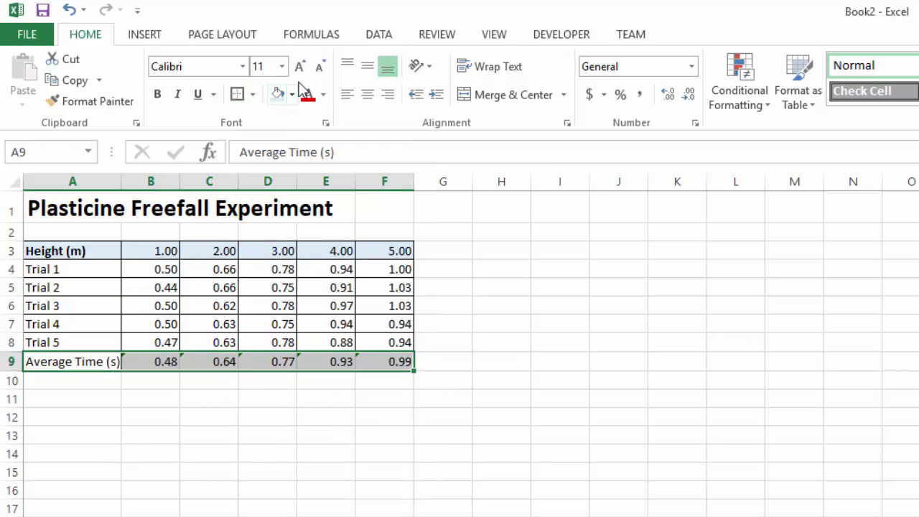
{"action": "left_click", "coordinate": [284, 98]}
{"action": "left_click", "coordinate": [323, 467]}
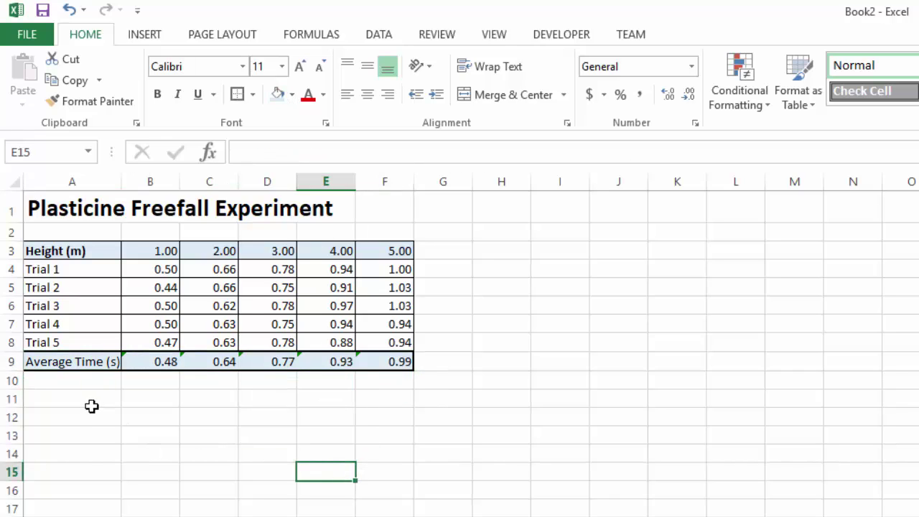
{"action": "left_click", "coordinate": [94, 377]}
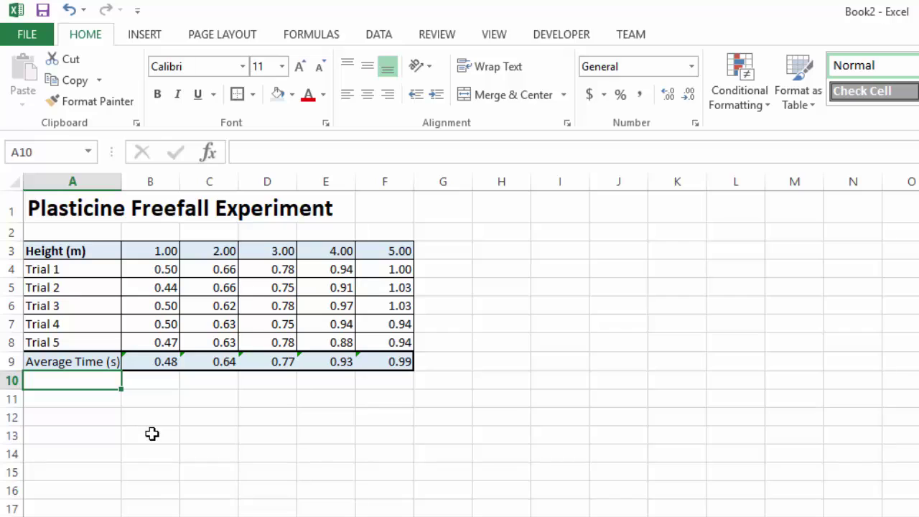
Step: Type the labels Min in A10 and Max in A11
{"action": "type", "text": "Min"}
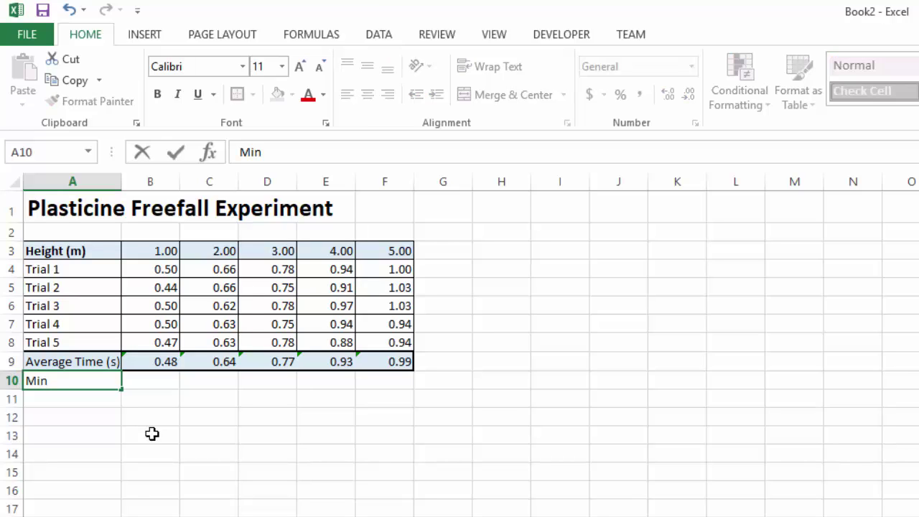
{"action": "key", "text": "Return"}
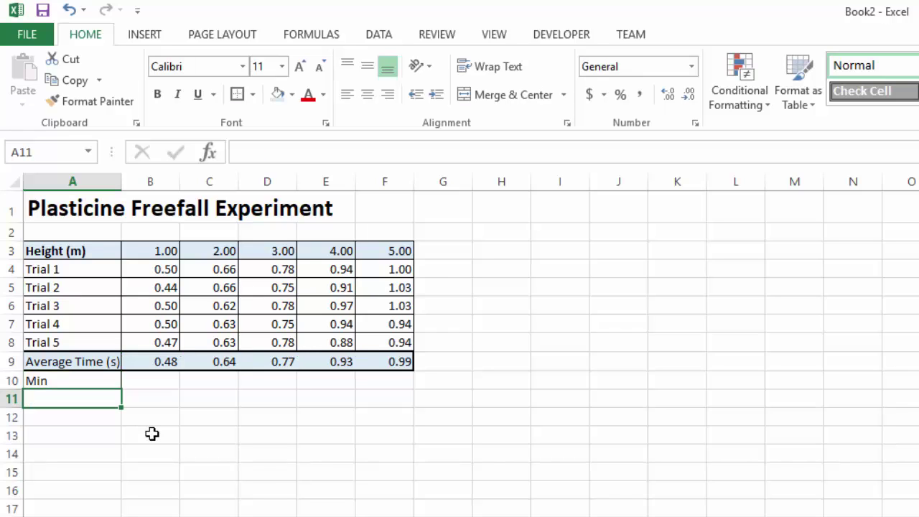
{"action": "type", "text": "Max"}
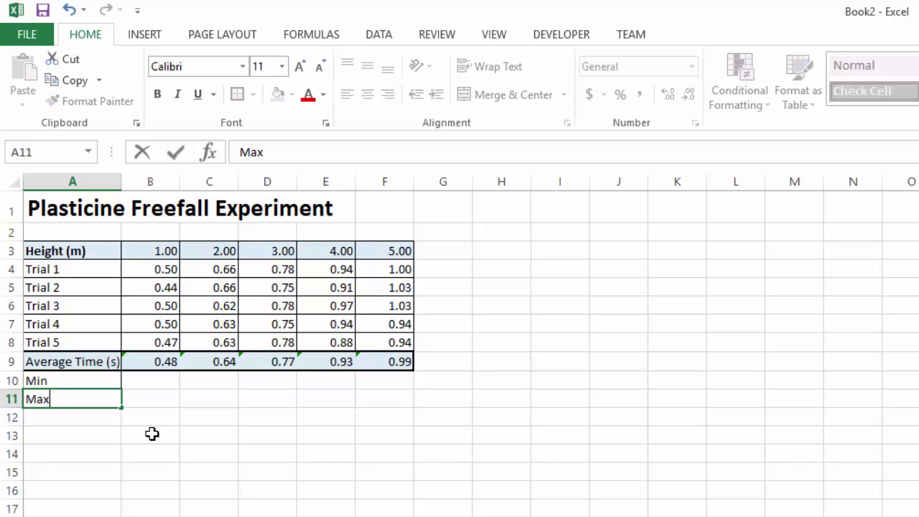
{"action": "key", "text": "Return"}
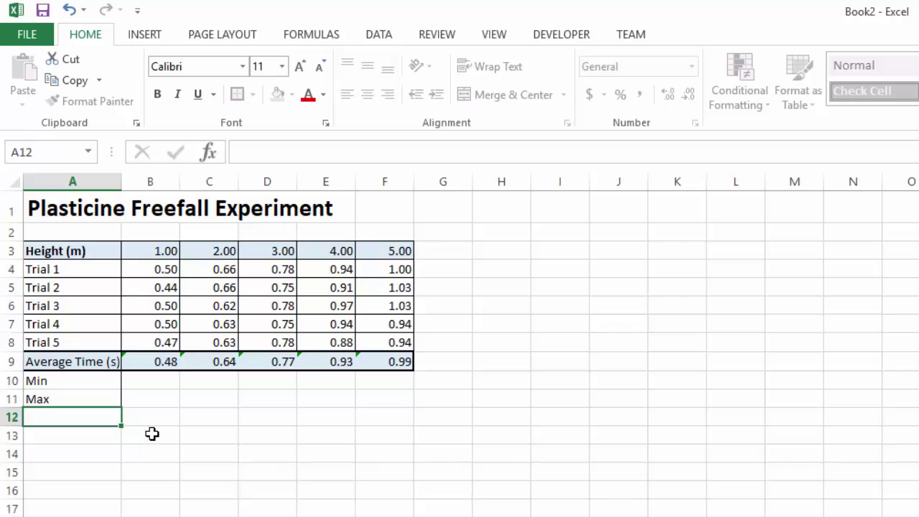
{"action": "key", "text": "Up"}
{"action": "key", "text": "Up"}
{"action": "key", "text": "Right"}
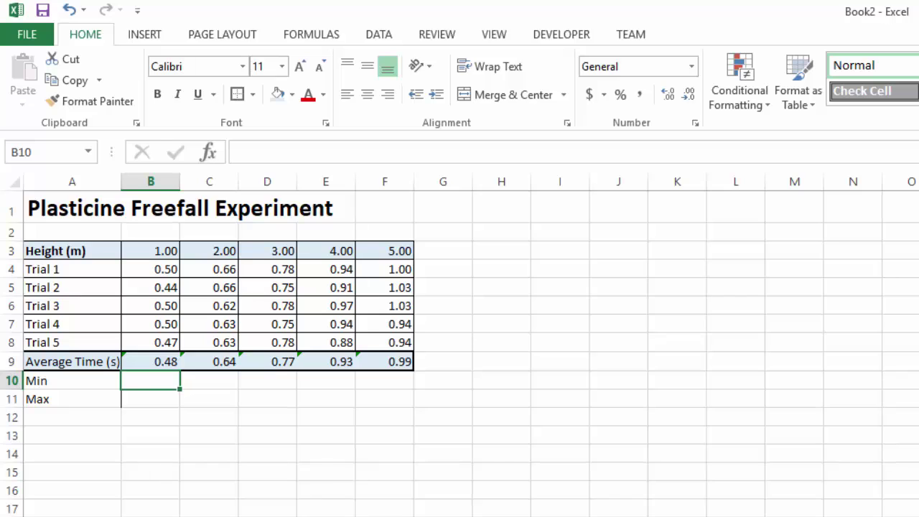
Step: Enter =MIN(B4:B8) in B10 and =MAX(B4:B8) in B11, then fill both across to column F
{"action": "type", "text": "=min"}
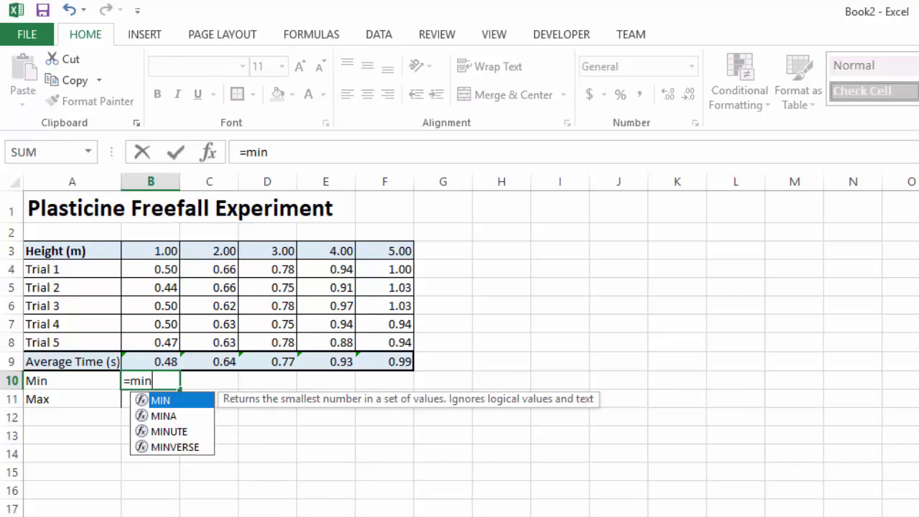
{"action": "type", "text": "("}
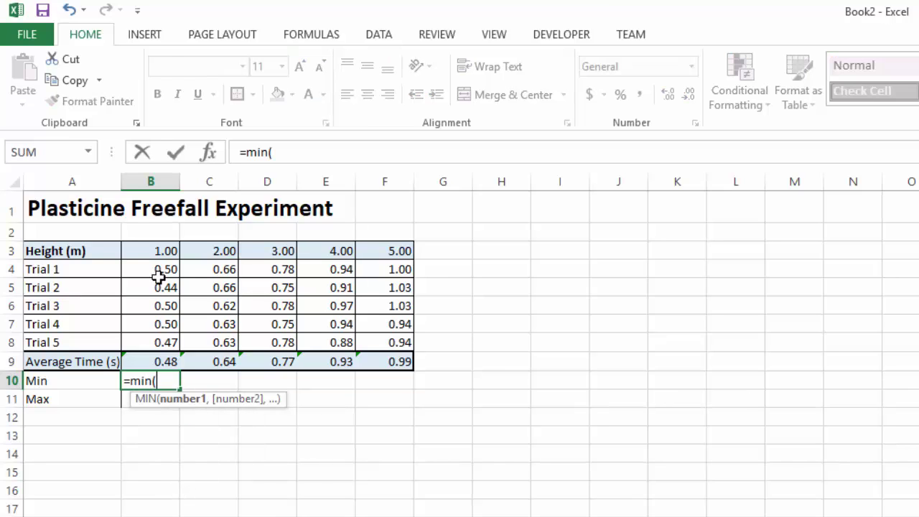
{"action": "left_click_drag", "start_coordinate": [162, 269], "coordinate": [163, 345]}
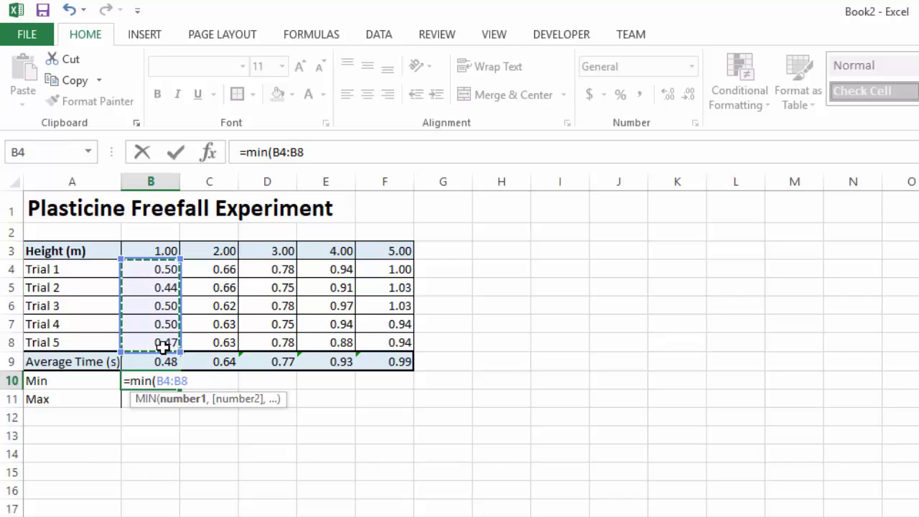
{"action": "type", "text": ")"}
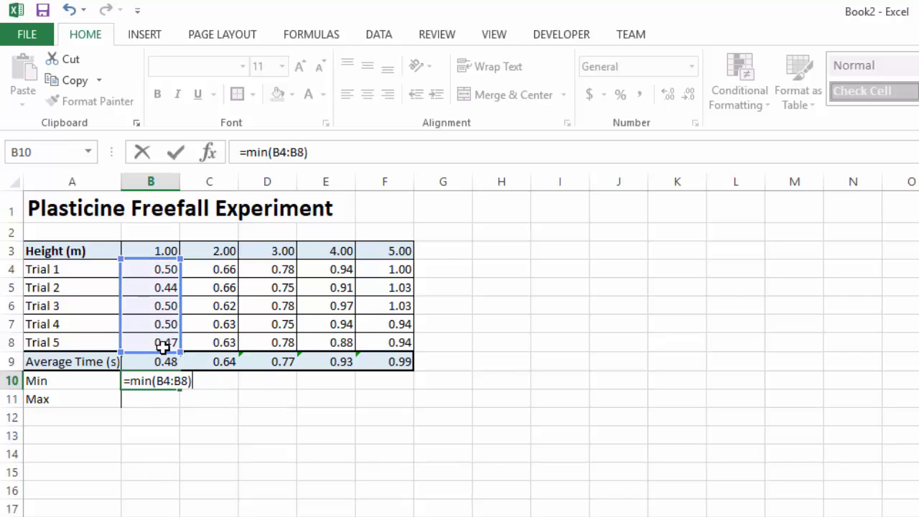
{"action": "key", "text": "Return"}
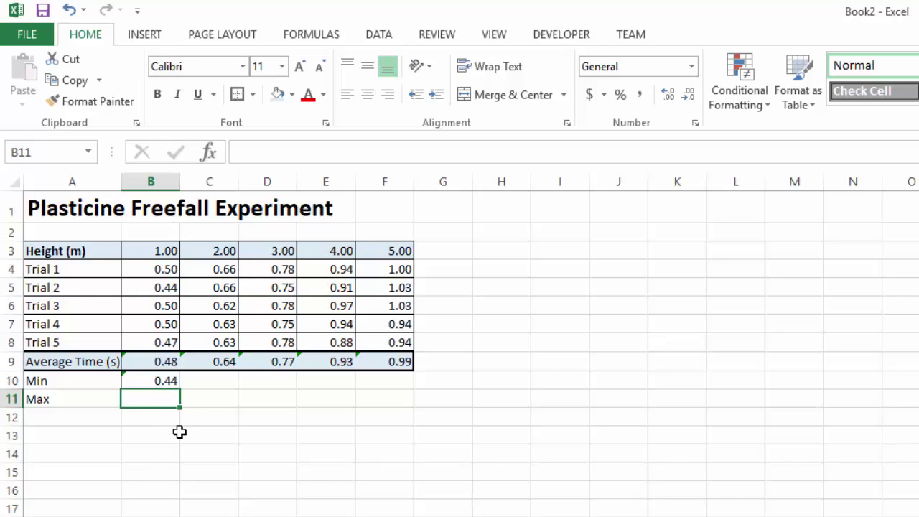
{"action": "type", "text": "=max("}
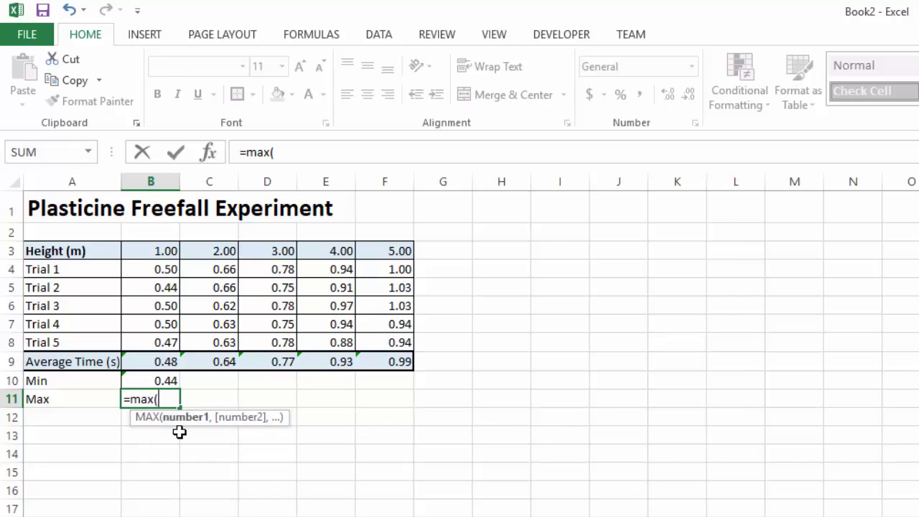
{"action": "left_click_drag", "start_coordinate": [159, 264], "coordinate": [169, 345]}
{"action": "type", "text": ")"}
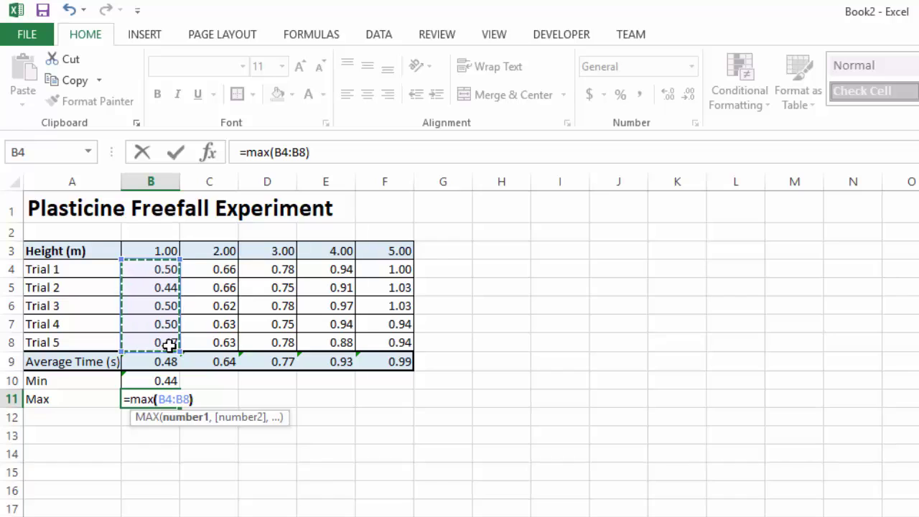
{"action": "key", "text": "Return"}
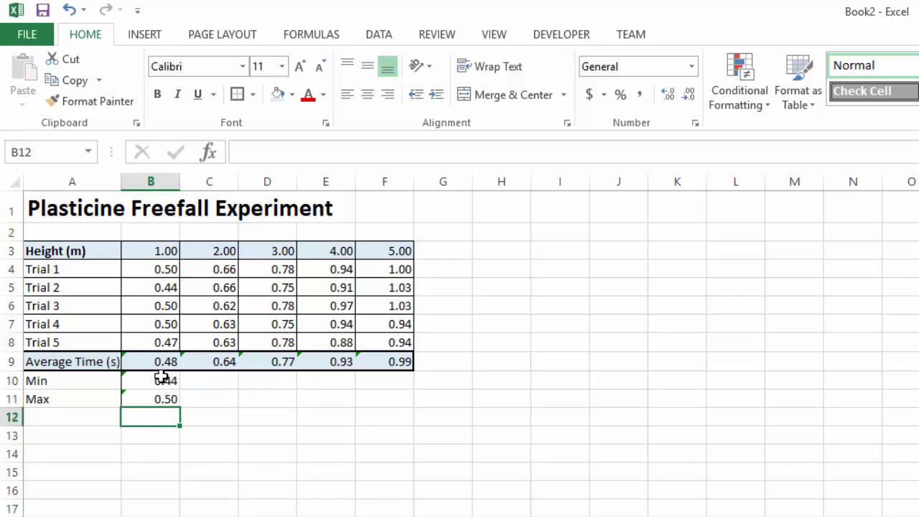
{"action": "left_click_drag", "start_coordinate": [165, 380], "coordinate": [164, 401]}
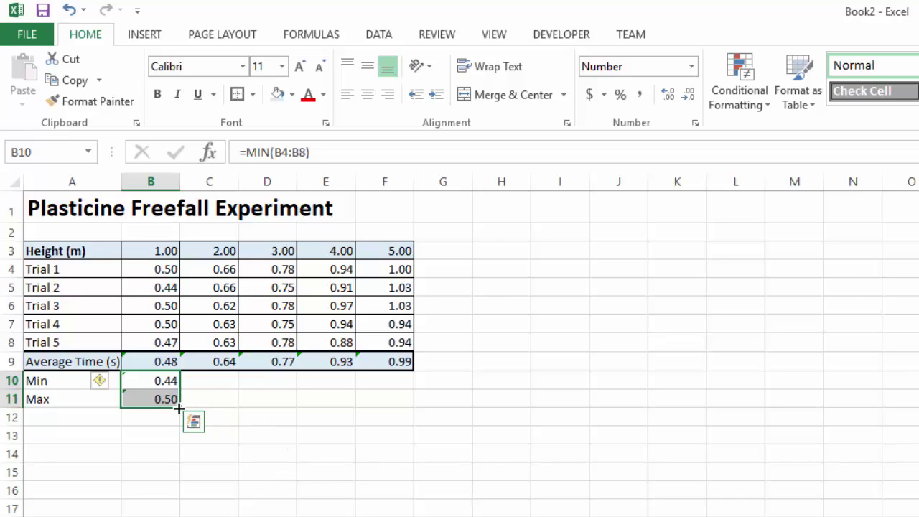
{"action": "left_click_drag", "start_coordinate": [179, 407], "coordinate": [402, 402]}
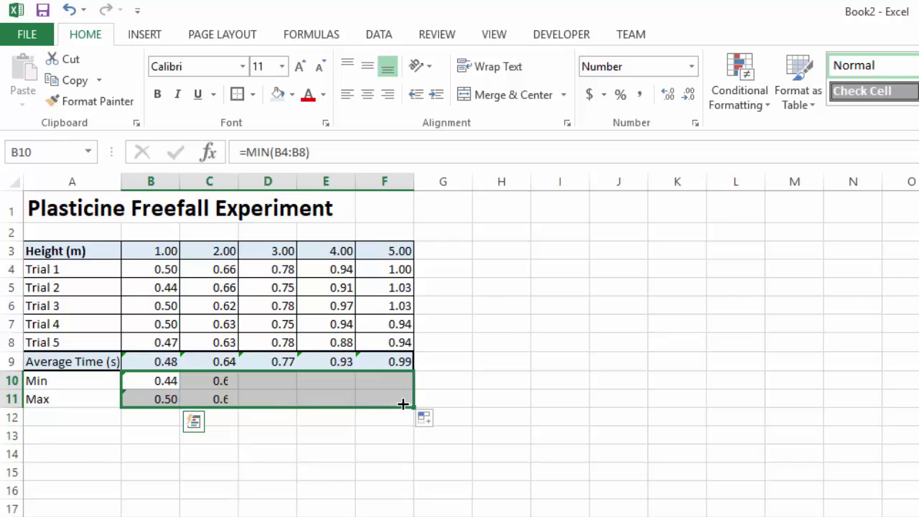
{"action": "left_click", "coordinate": [392, 424]}
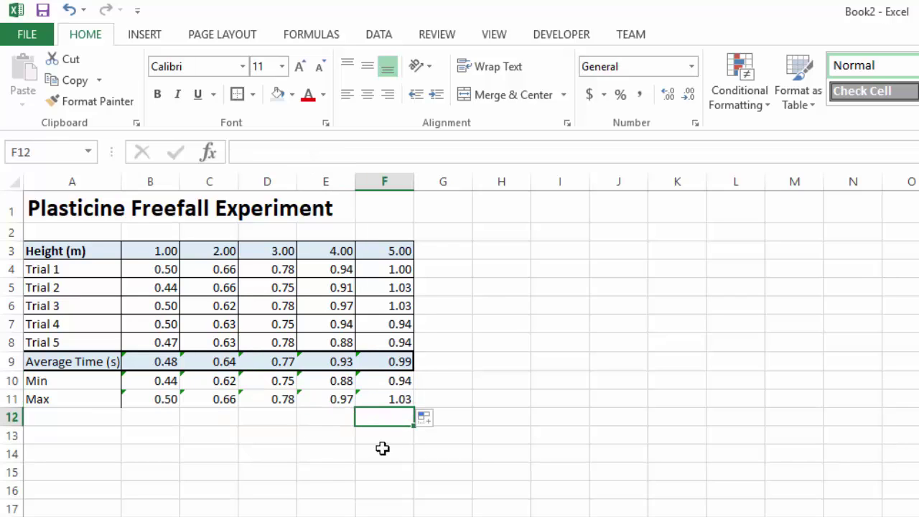
{"action": "left_click", "coordinate": [84, 378]}
{"action": "left_click_drag", "start_coordinate": [84, 378], "coordinate": [404, 400]}
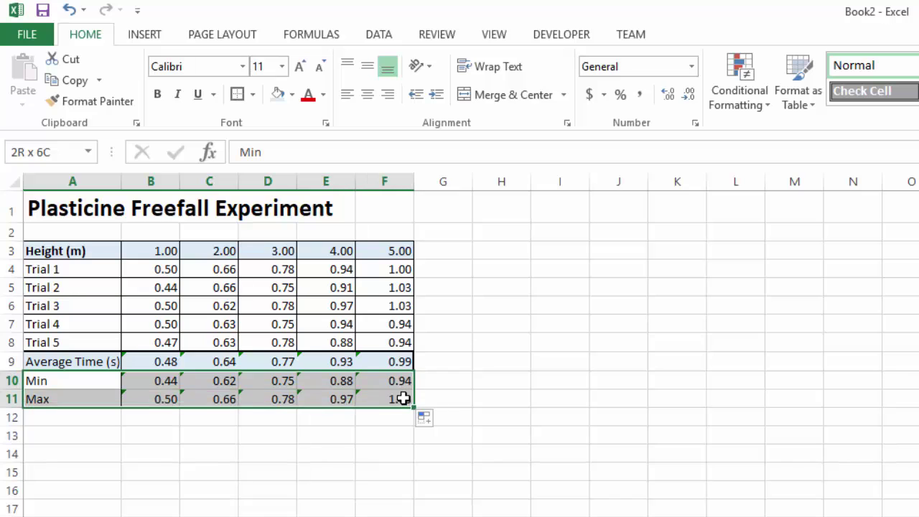
{"action": "left_click", "coordinate": [252, 94]}
{"action": "left_click", "coordinate": [240, 251]}
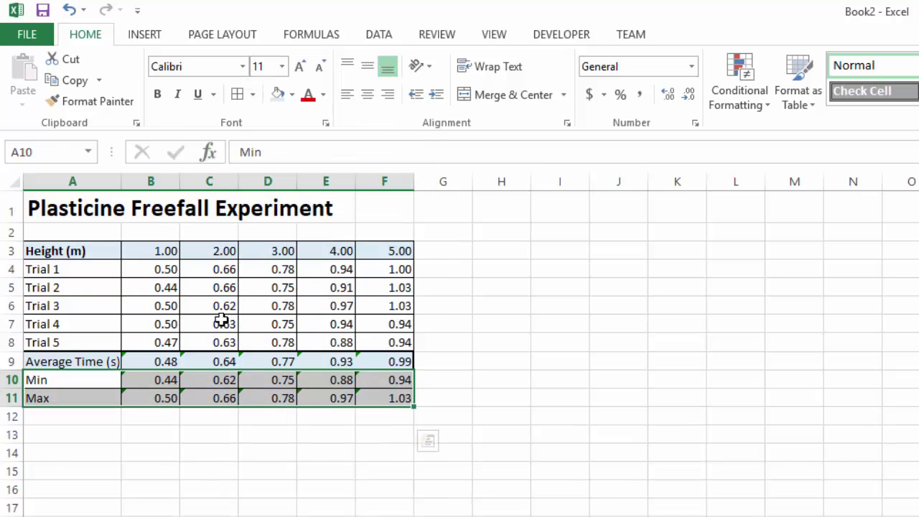
{"action": "left_click", "coordinate": [215, 431]}
{"action": "left_click", "coordinate": [158, 472]}
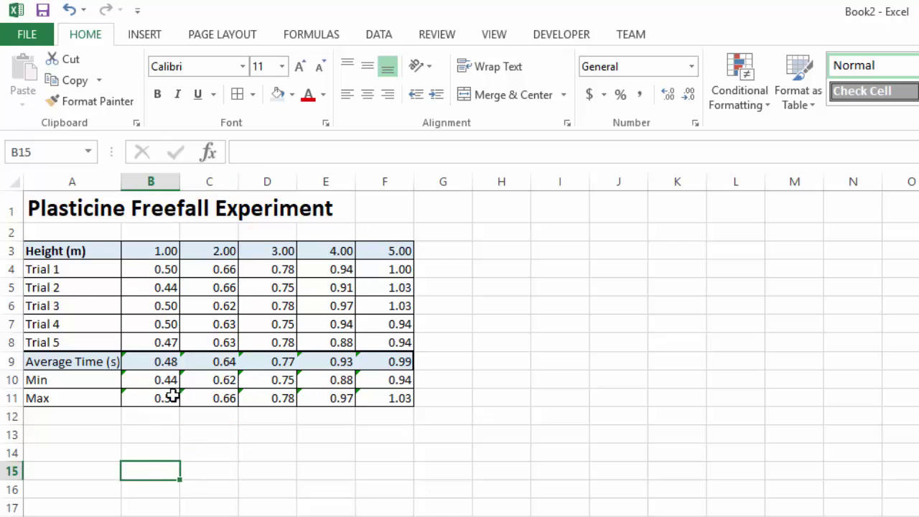
{"action": "left_click", "coordinate": [173, 360]}
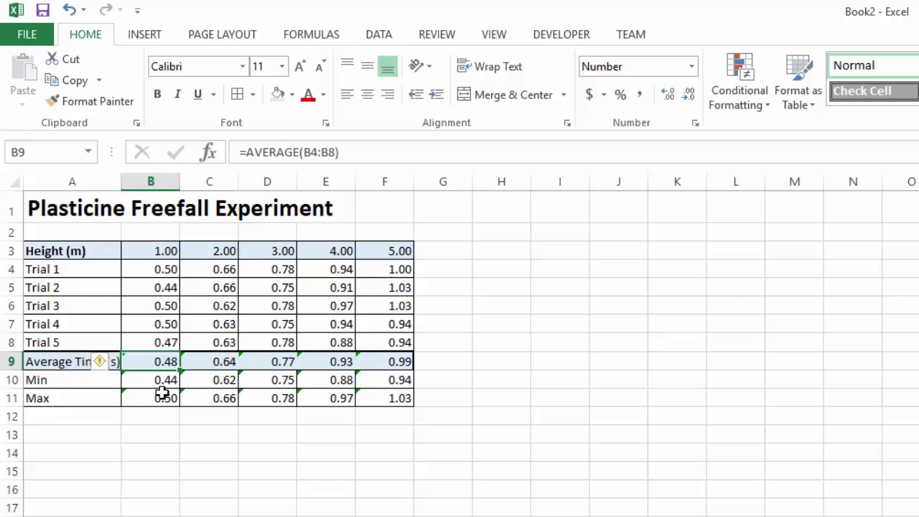
{"action": "left_click", "coordinate": [164, 381]}
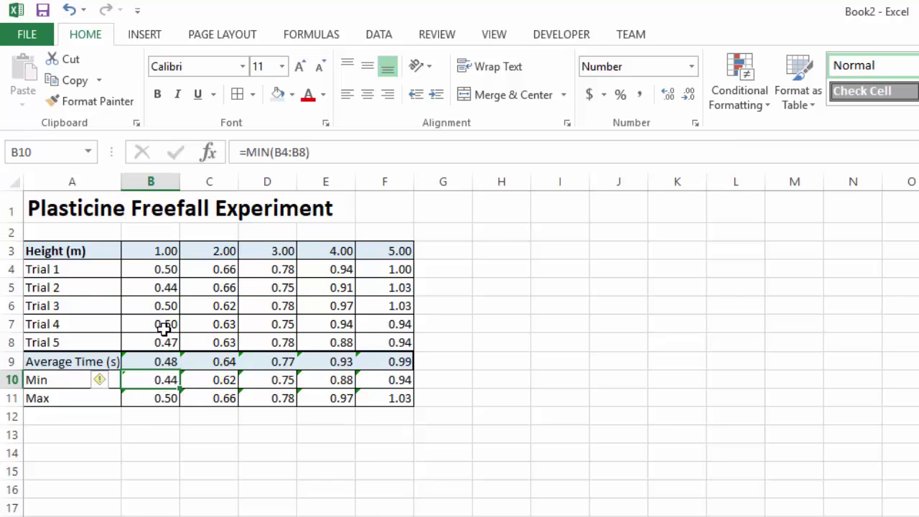
{"action": "left_click", "coordinate": [163, 401]}
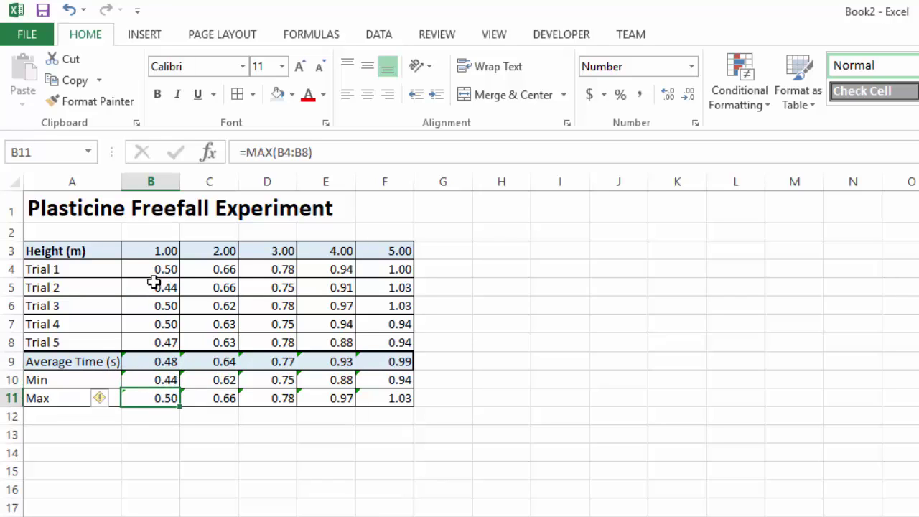
{"action": "left_click", "coordinate": [155, 433]}
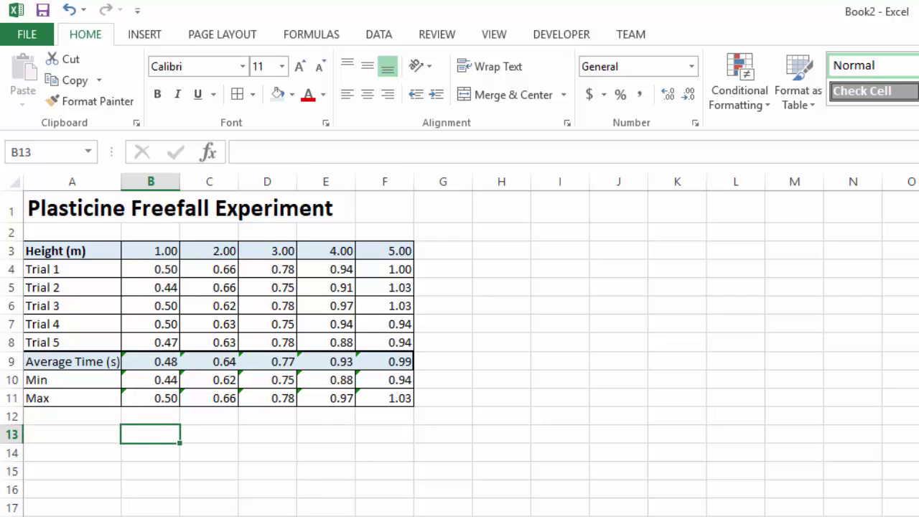
{"action": "left_click", "coordinate": [57, 434]}
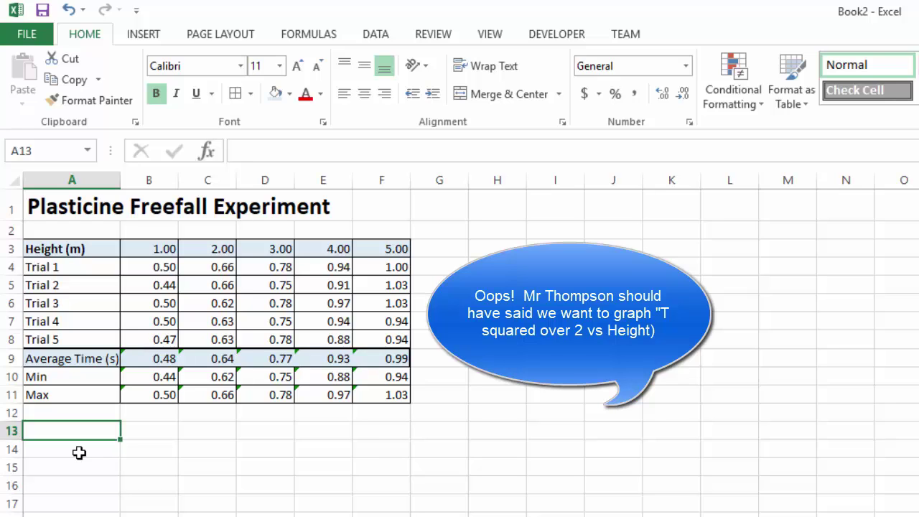
Step: Enter the label t2/2 in A13 and make its 2 a superscript via the Font dialog
{"action": "type", "text": "t2"}
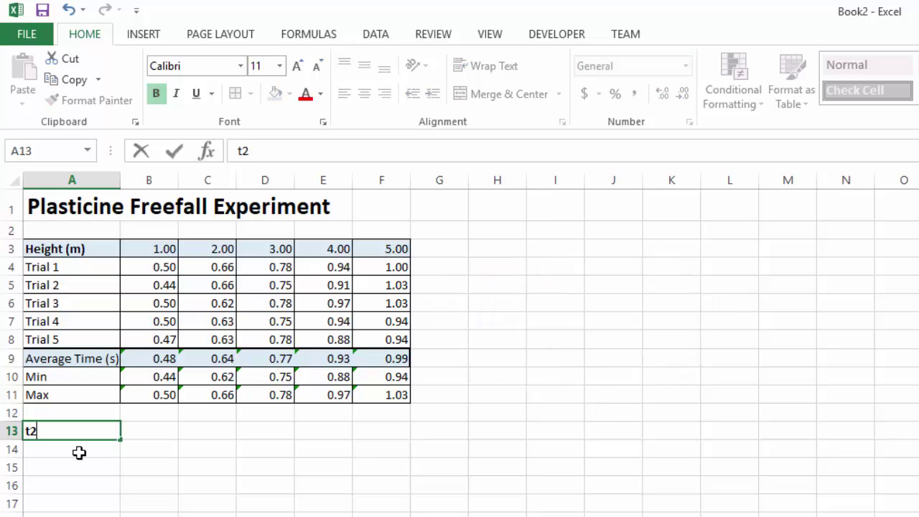
{"action": "type", "text": "/2"}
{"action": "key", "text": "ctrl+Return"}
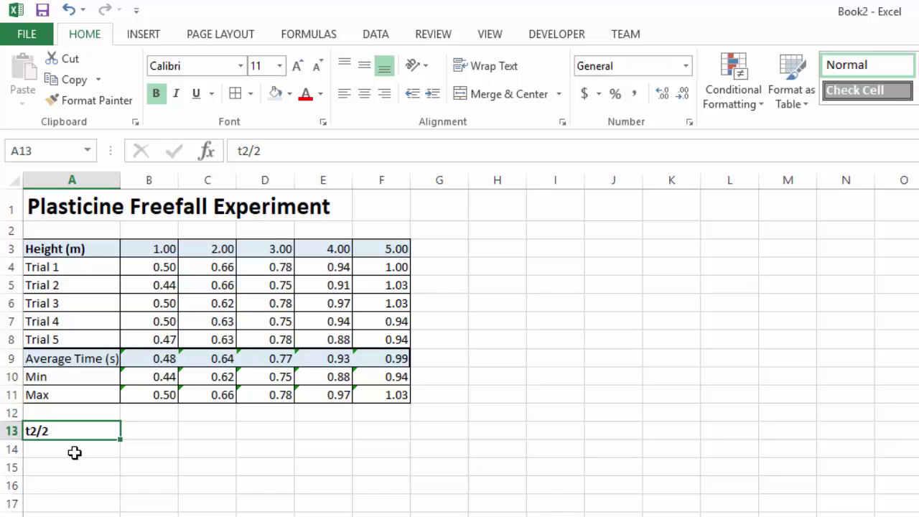
{"action": "left_click", "coordinate": [242, 148]}
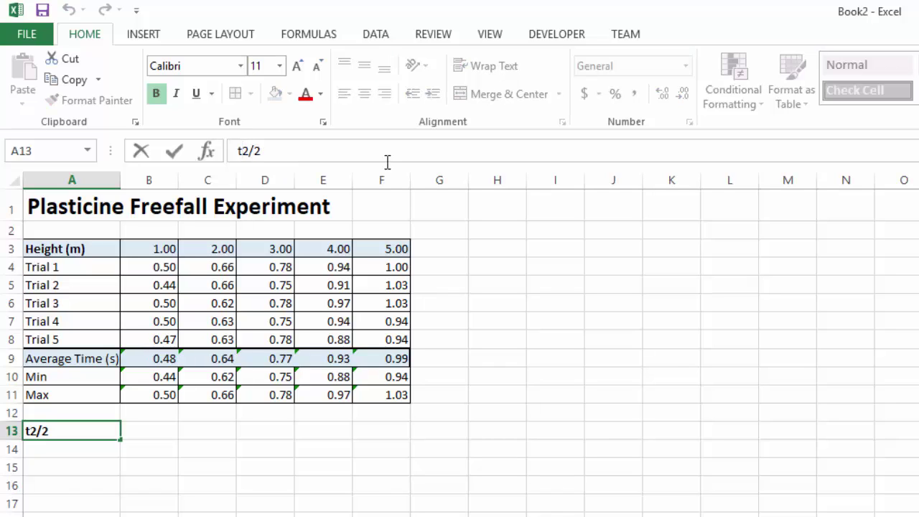
{"action": "key", "text": "shift+Right"}
{"action": "left_click", "coordinate": [323, 123]}
{"action": "left_click_drag", "start_coordinate": [682, 223], "coordinate": [317, 282]}
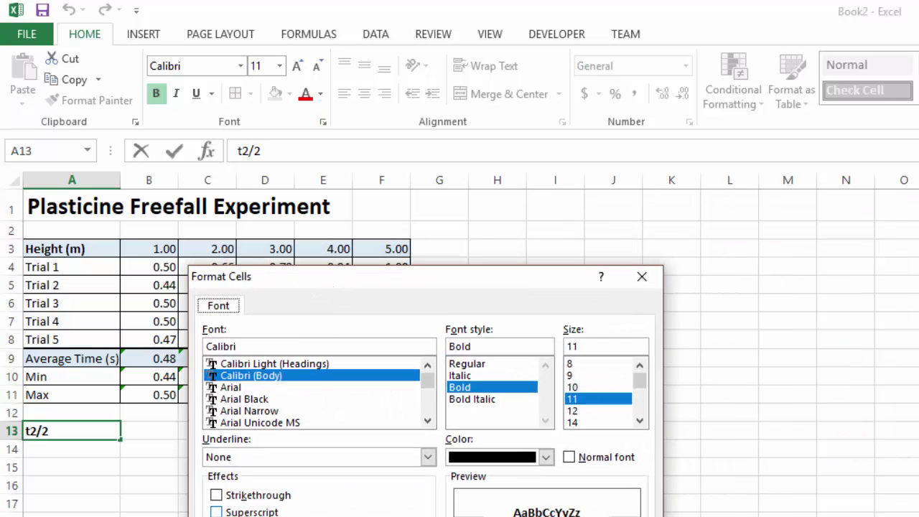
{"action": "left_click", "coordinate": [216, 512]}
{"action": "key", "text": "Return"}
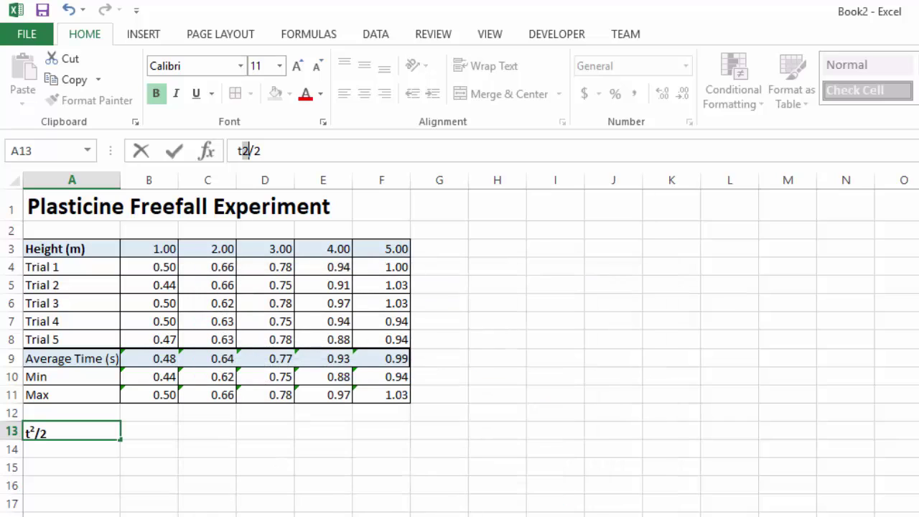
{"action": "left_click", "coordinate": [62, 457]}
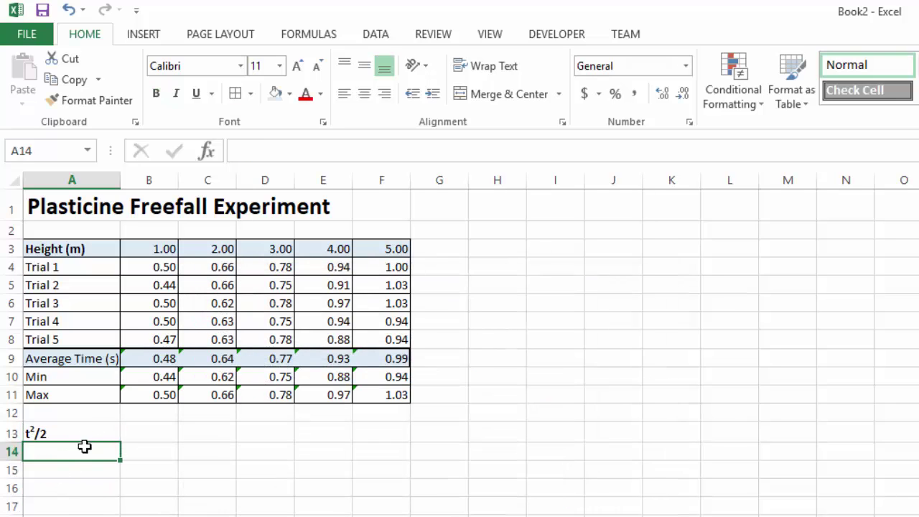
{"action": "left_click", "coordinate": [135, 435]}
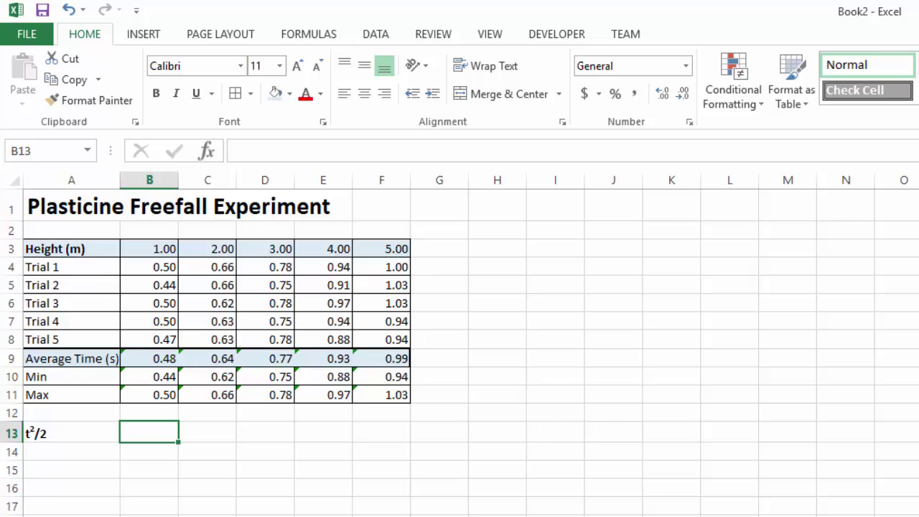
Step: Enter =B9^2/2 in B13 and fill it across to F13 (0.116162 to 0.488072)
{"action": "type", "text": "="}
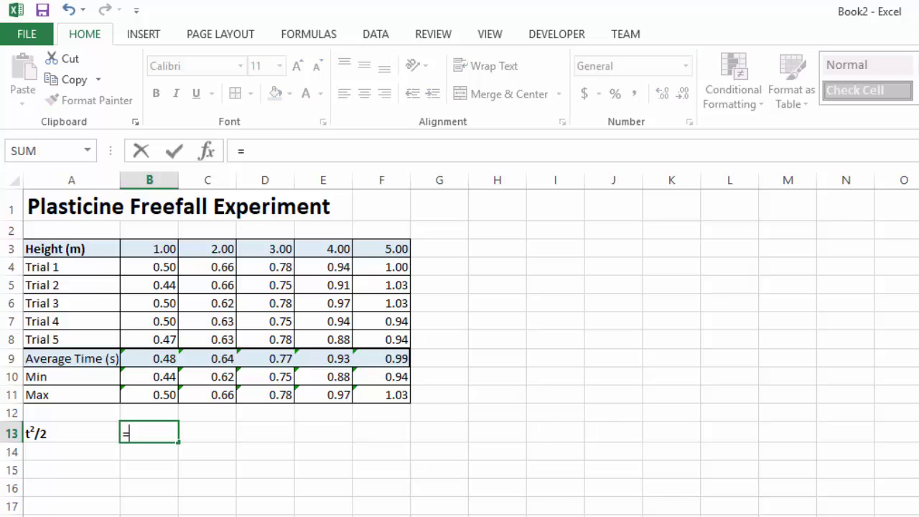
{"action": "left_click", "coordinate": [161, 359]}
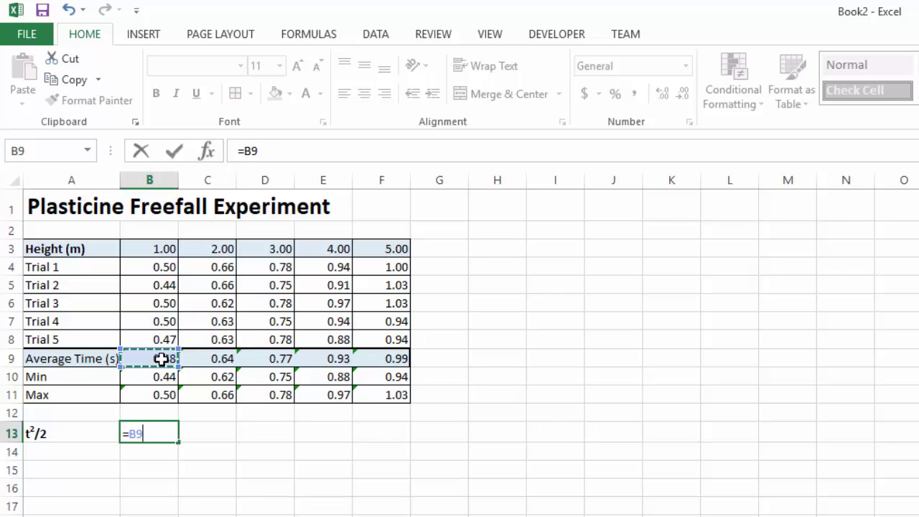
{"action": "type", "text": "^2/2"}
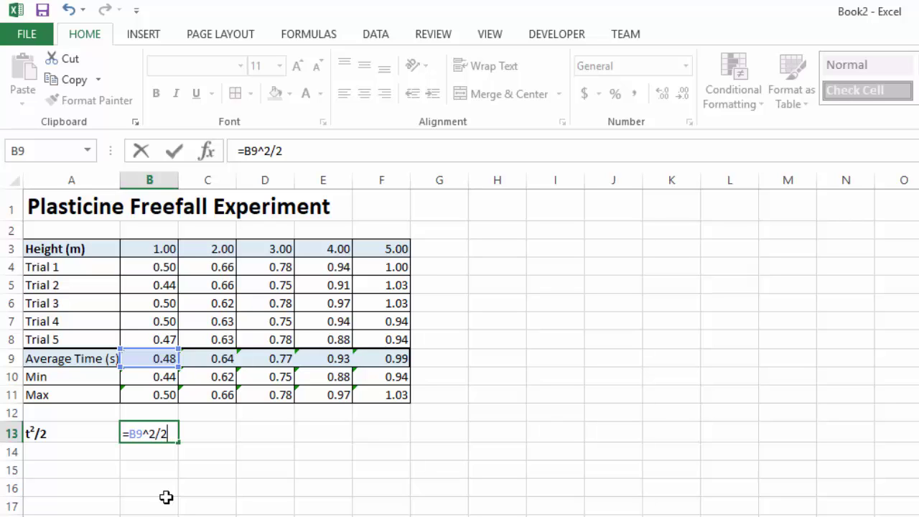
{"action": "key", "text": "Return"}
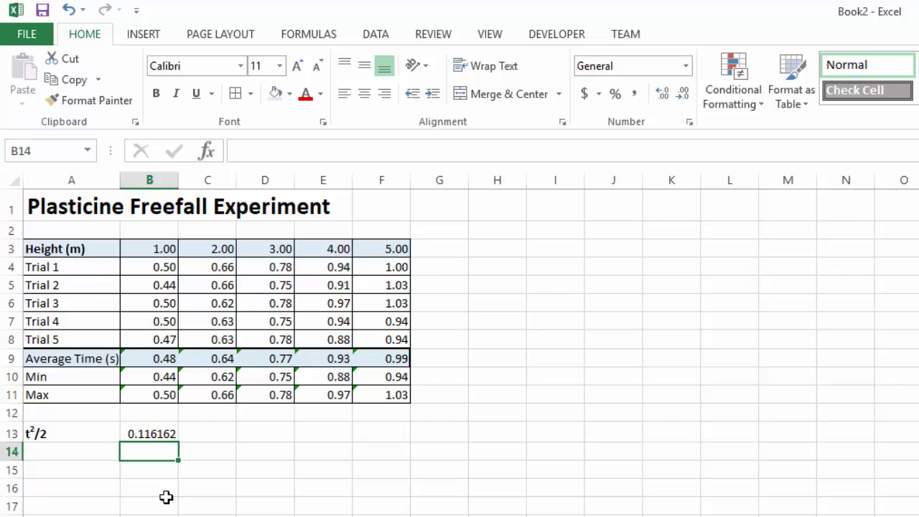
{"action": "key", "text": "Up"}
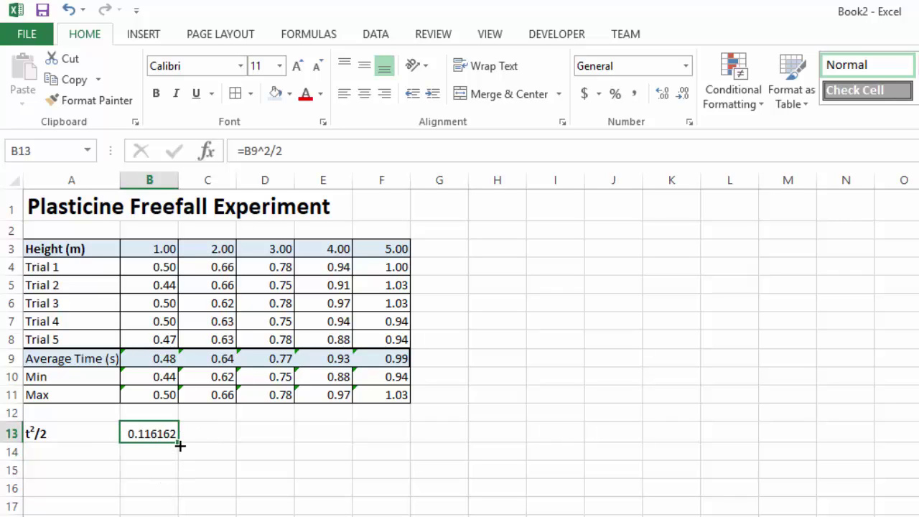
{"action": "left_click_drag", "start_coordinate": [183, 444], "coordinate": [406, 445]}
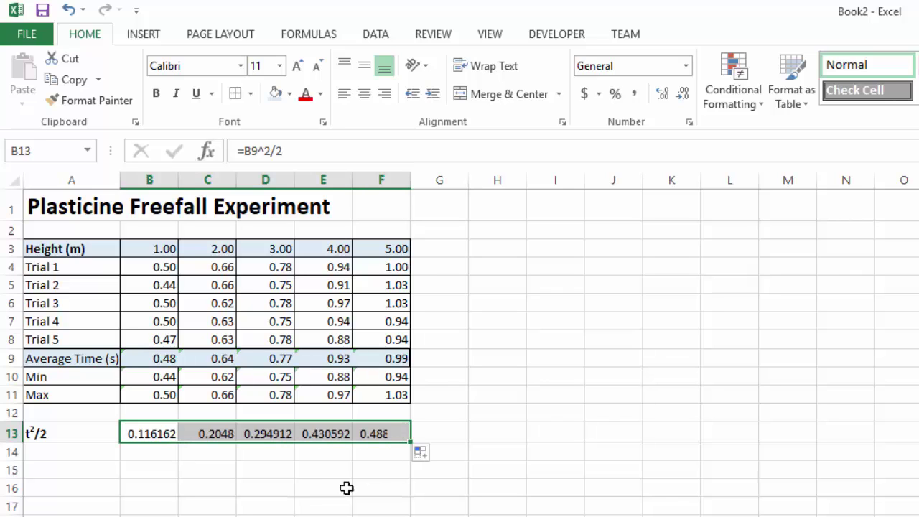
{"action": "left_click", "coordinate": [314, 452]}
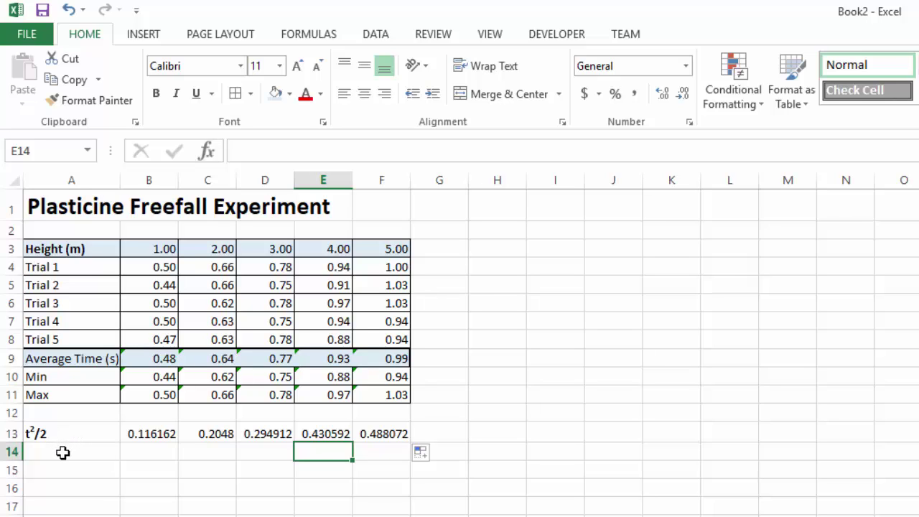
{"action": "left_click", "coordinate": [63, 452]}
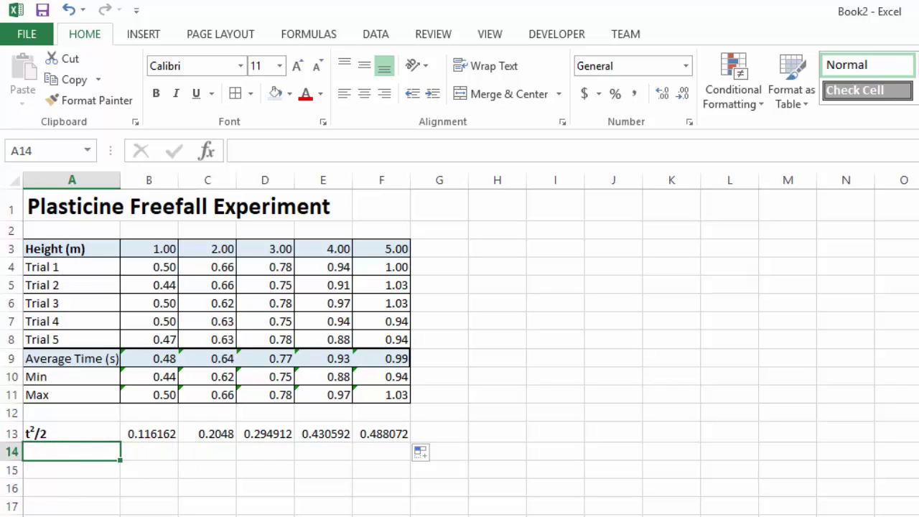
Step: Label A14 and A15 as min and max
{"action": "type", "text": "mi"}
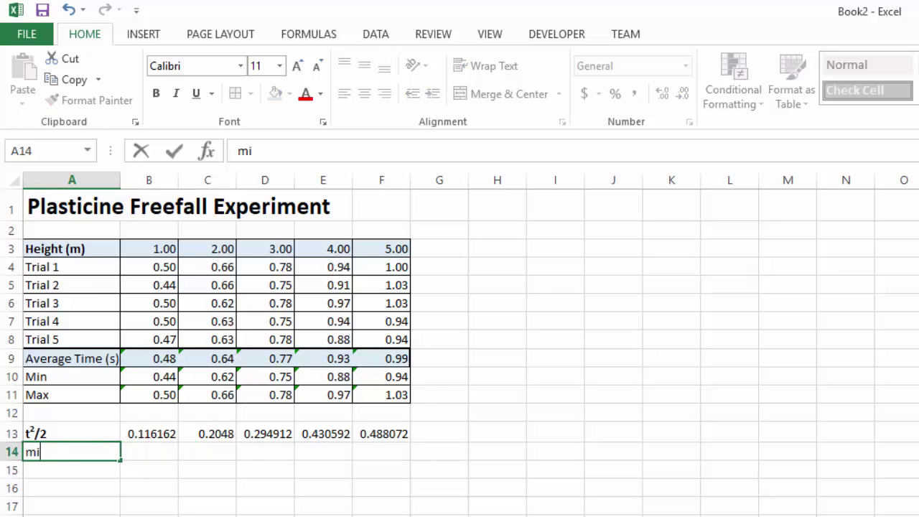
{"action": "type", "text": "n"}
{"action": "key", "text": "Return"}
{"action": "type", "text": "ma"}
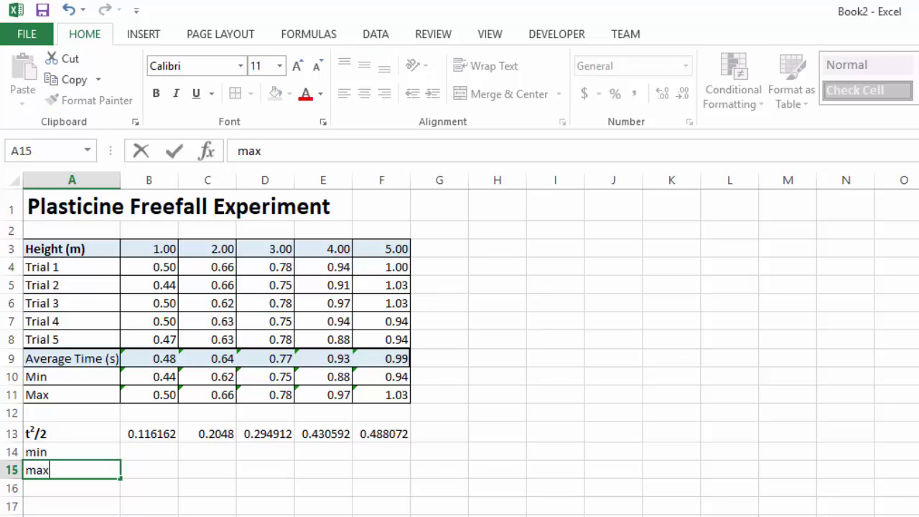
{"action": "type", "text": "x"}
{"action": "key", "text": "Return"}
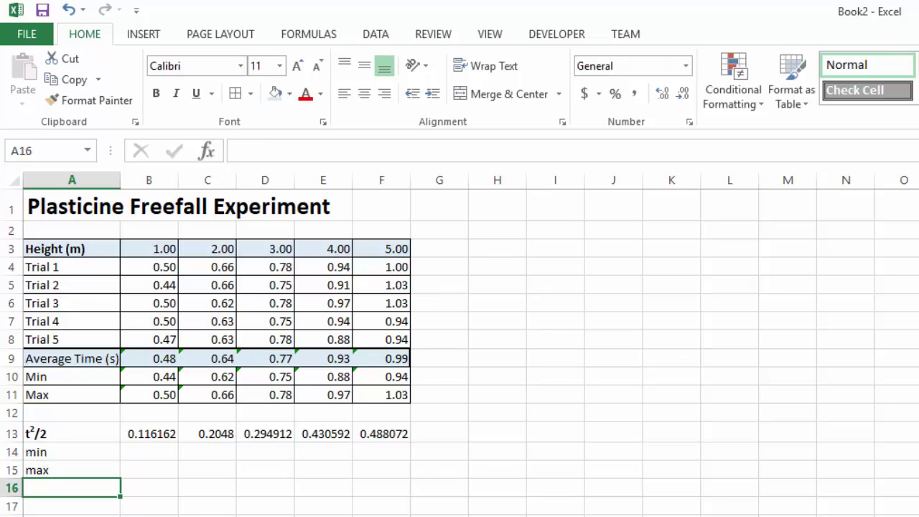
{"action": "key", "text": "Up"}
{"action": "key", "text": "Up"}
{"action": "key", "text": "Right"}
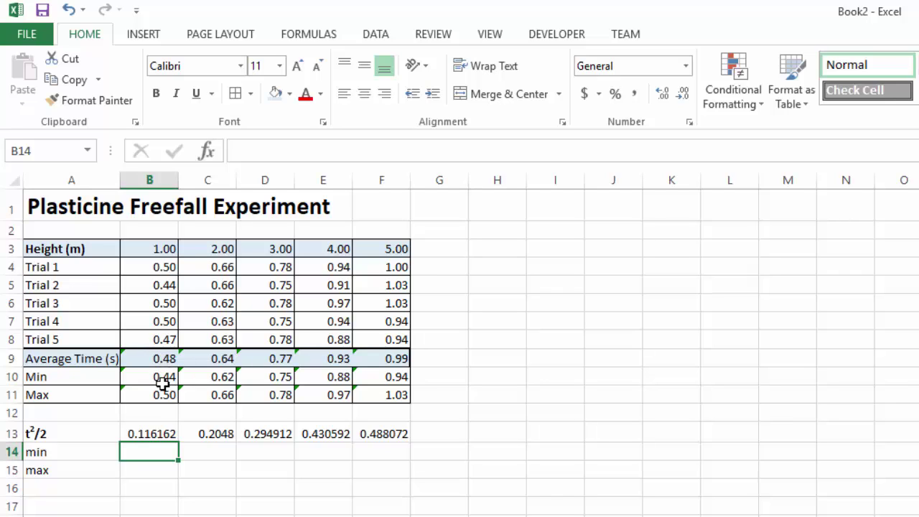
Step: Fill the t²/2 formula down to B14:B15, giving 0.0968 and 0.125
{"action": "left_click", "coordinate": [171, 435]}
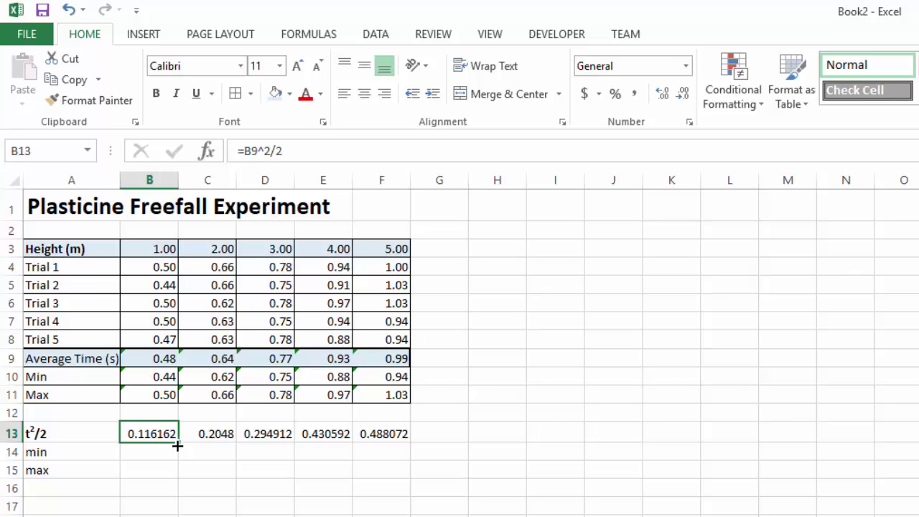
{"action": "left_click_drag", "start_coordinate": [178, 446], "coordinate": [172, 479]}
{"action": "left_click", "coordinate": [150, 516]}
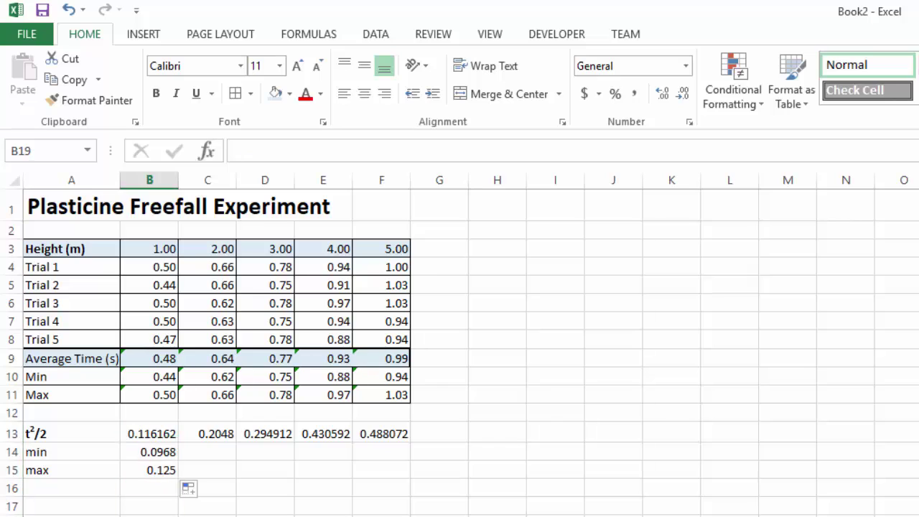
{"action": "left_click", "coordinate": [165, 450]}
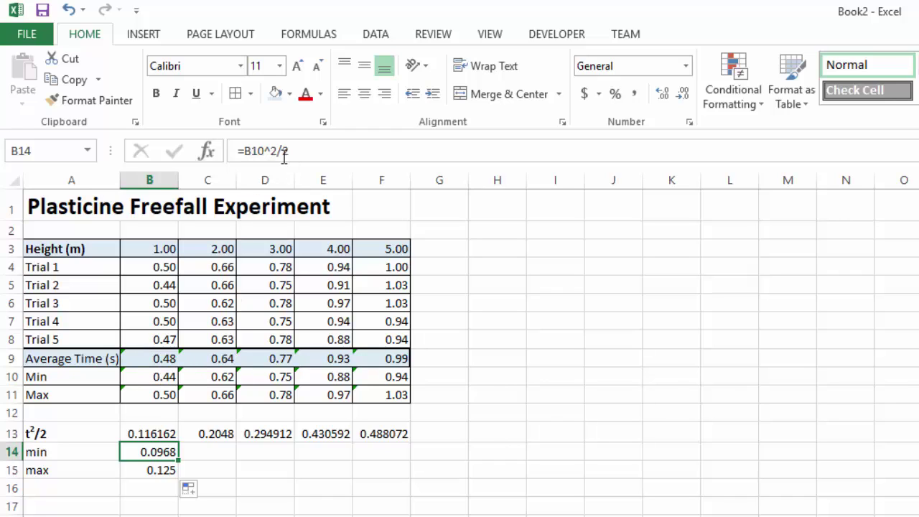
{"action": "left_click", "coordinate": [163, 470]}
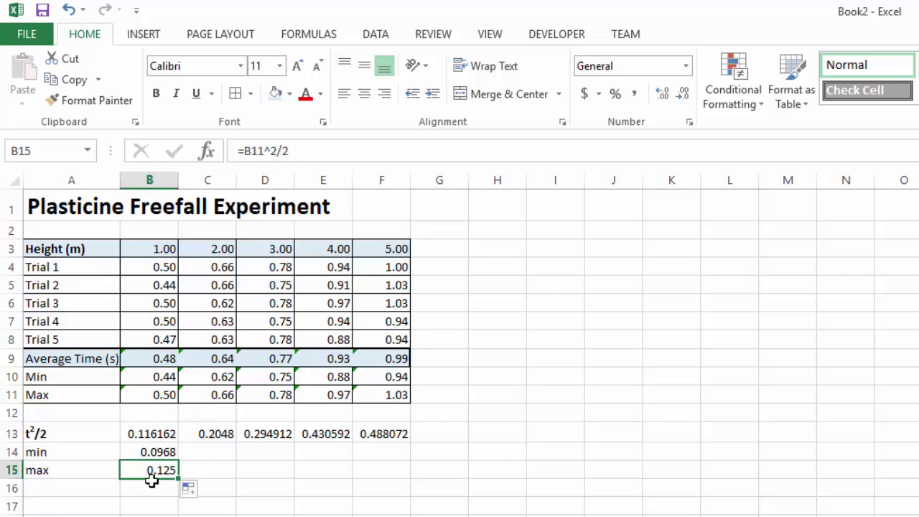
Step: Compare the formulas in B13, B14 and B15, then select B13:B15
{"action": "left_click", "coordinate": [160, 452]}
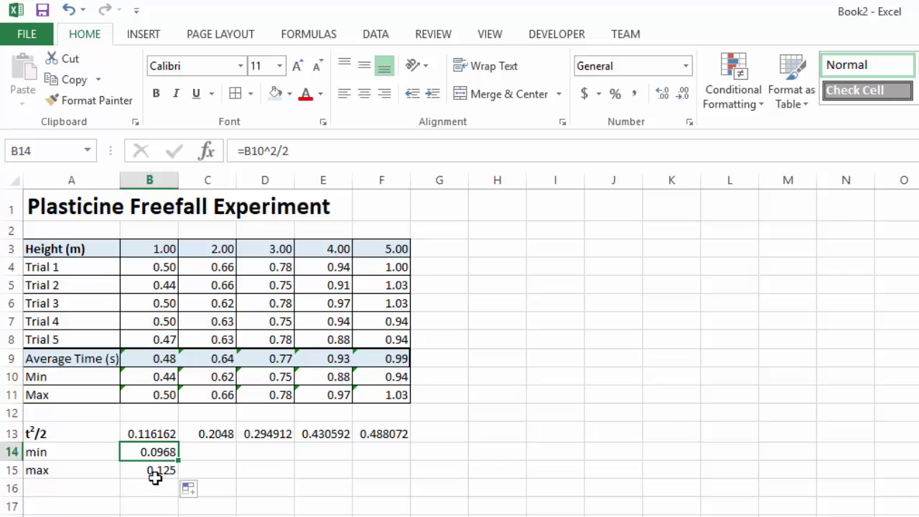
{"action": "left_click", "coordinate": [152, 471]}
{"action": "left_click", "coordinate": [160, 436]}
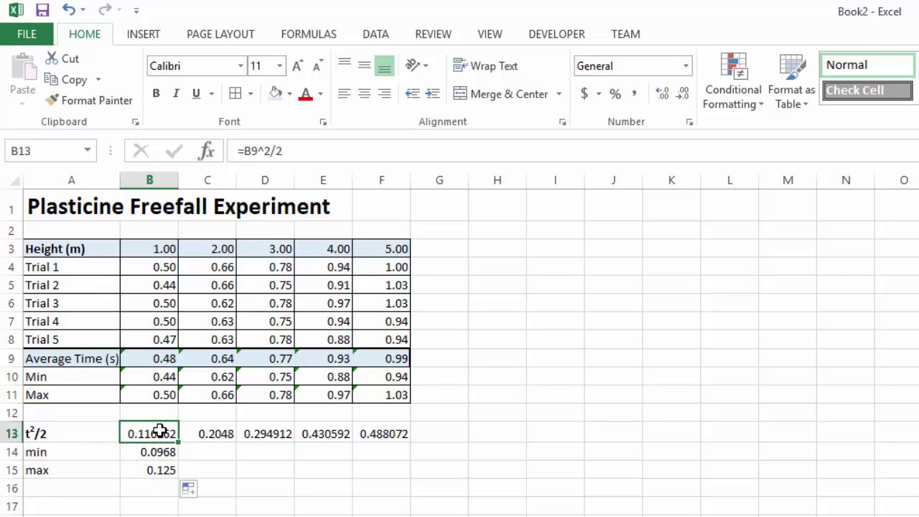
{"action": "left_click", "coordinate": [160, 446]}
{"action": "left_click", "coordinate": [158, 468]}
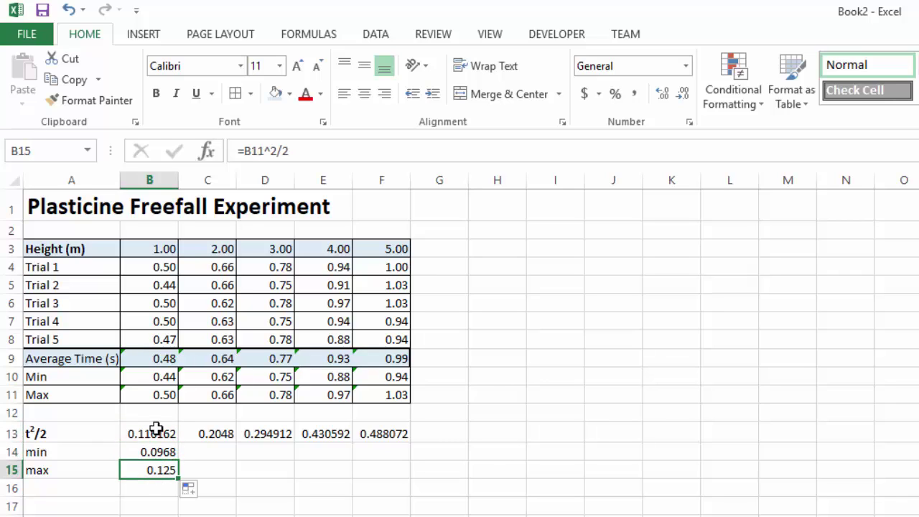
{"action": "left_click", "coordinate": [158, 439]}
{"action": "left_click", "coordinate": [157, 448]}
{"action": "left_click", "coordinate": [155, 470]}
{"action": "left_click", "coordinate": [160, 452]}
{"action": "left_click", "coordinate": [161, 435]}
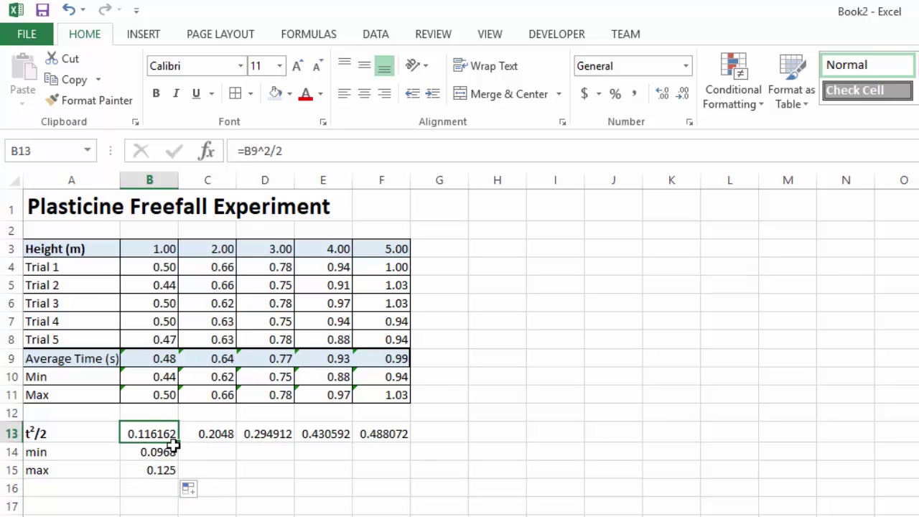
{"action": "left_click", "coordinate": [151, 506]}
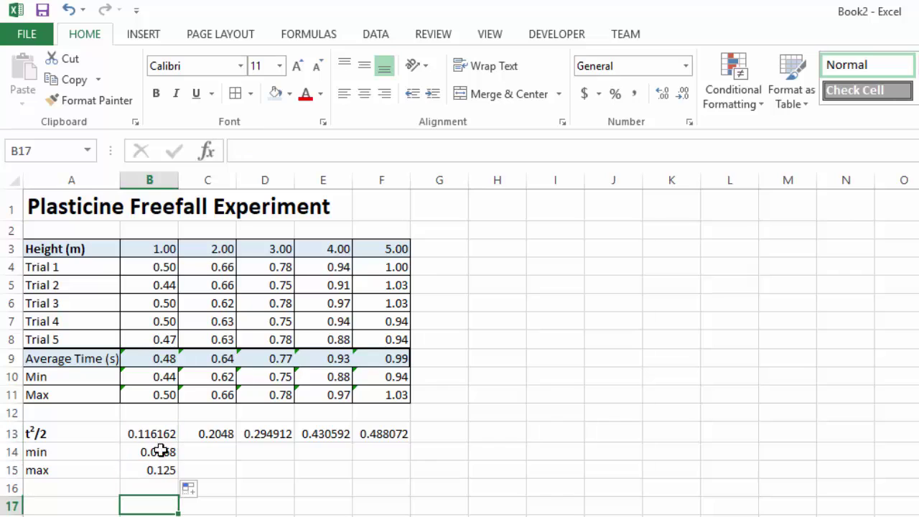
{"action": "left_click_drag", "start_coordinate": [158, 434], "coordinate": [160, 479]}
{"action": "left_click", "coordinate": [159, 485]}
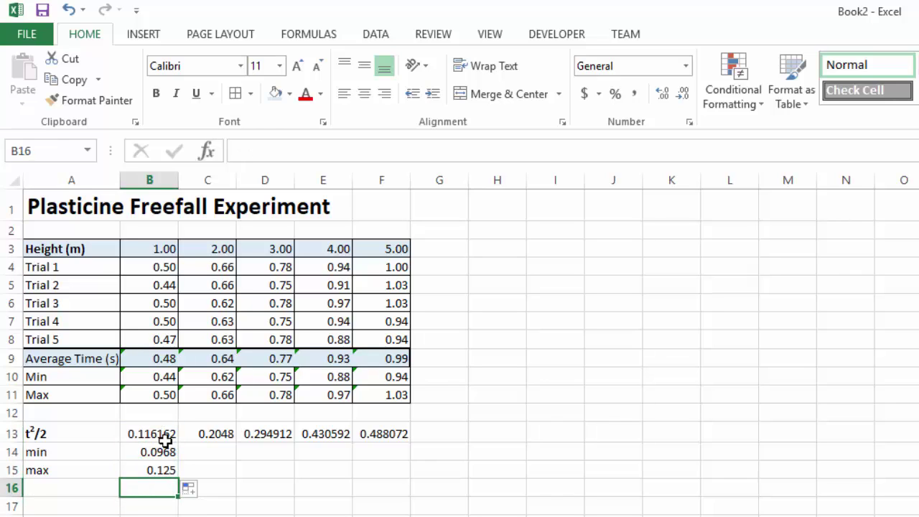
Step: Fill B13:B15 across to F15 and verify the formulas against B9, B10 and B11
{"action": "left_click_drag", "start_coordinate": [163, 435], "coordinate": [400, 477]}
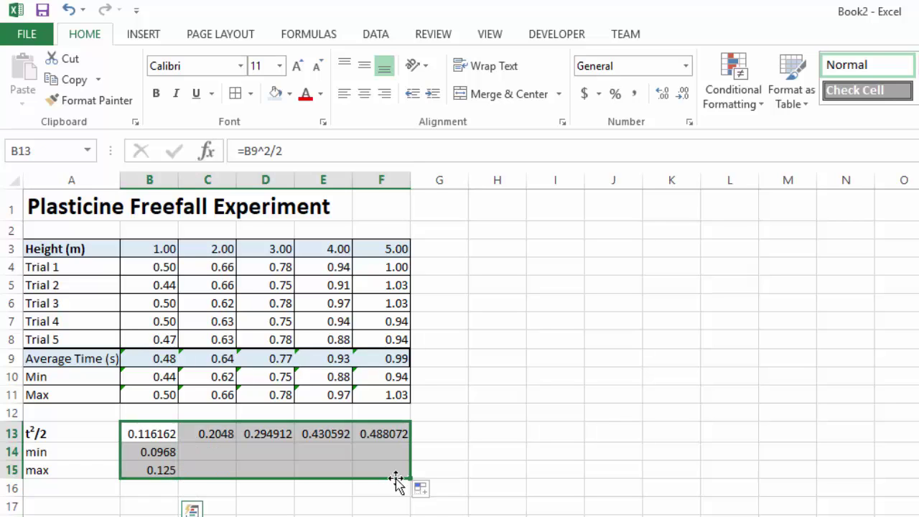
{"action": "left_click", "coordinate": [265, 516]}
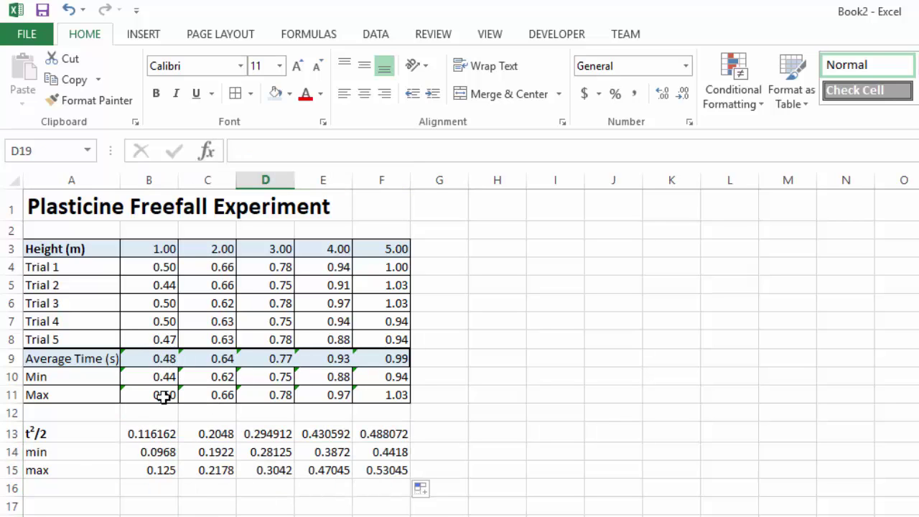
{"action": "left_click", "coordinate": [156, 435]}
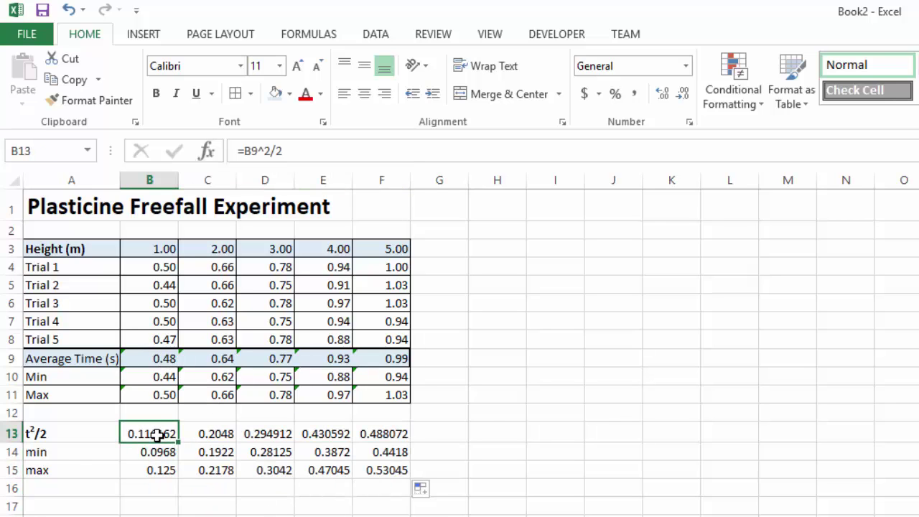
{"action": "left_click", "coordinate": [167, 357]}
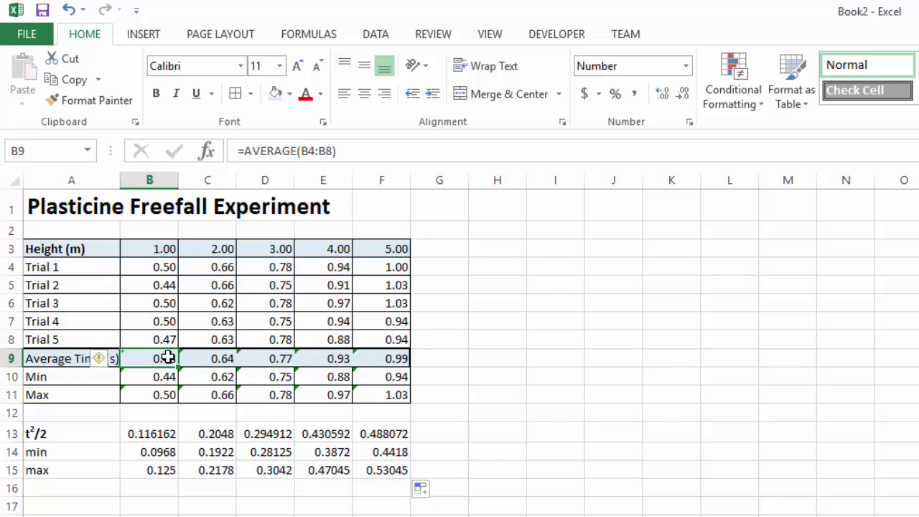
{"action": "left_click", "coordinate": [159, 452]}
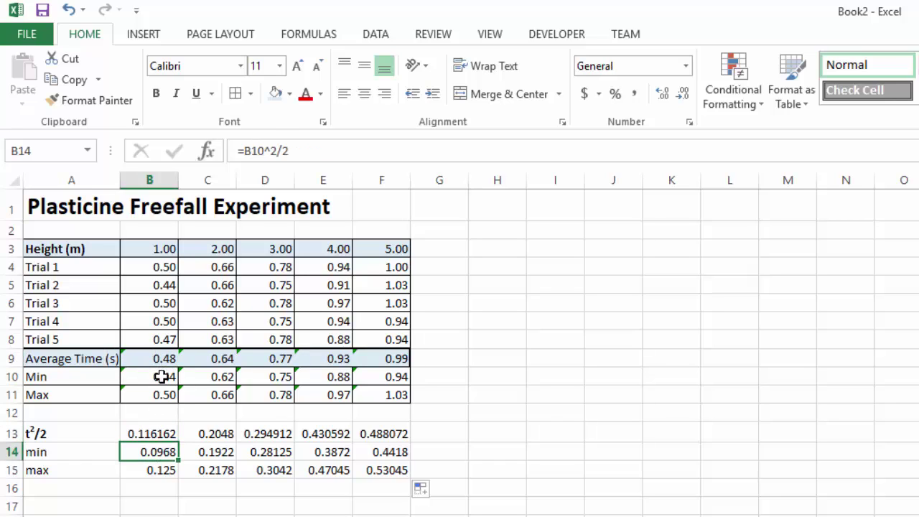
{"action": "left_click", "coordinate": [165, 375]}
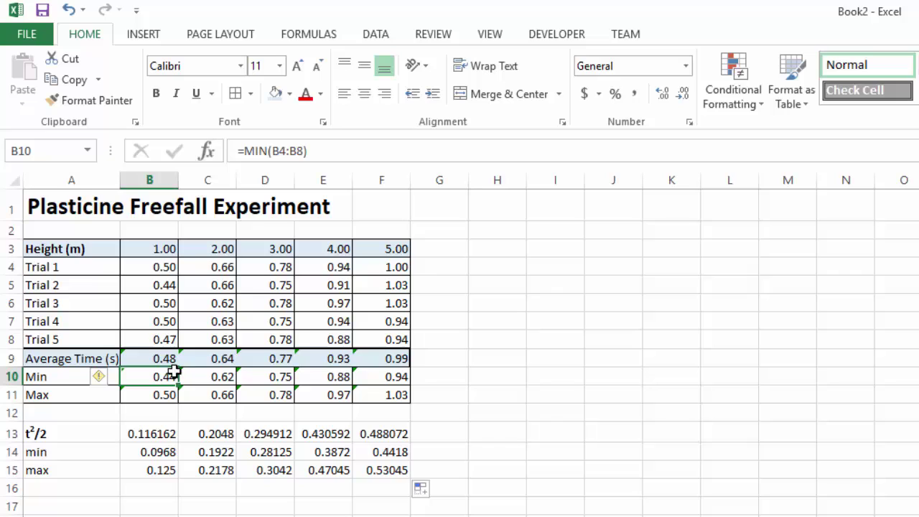
{"action": "left_click", "coordinate": [160, 468]}
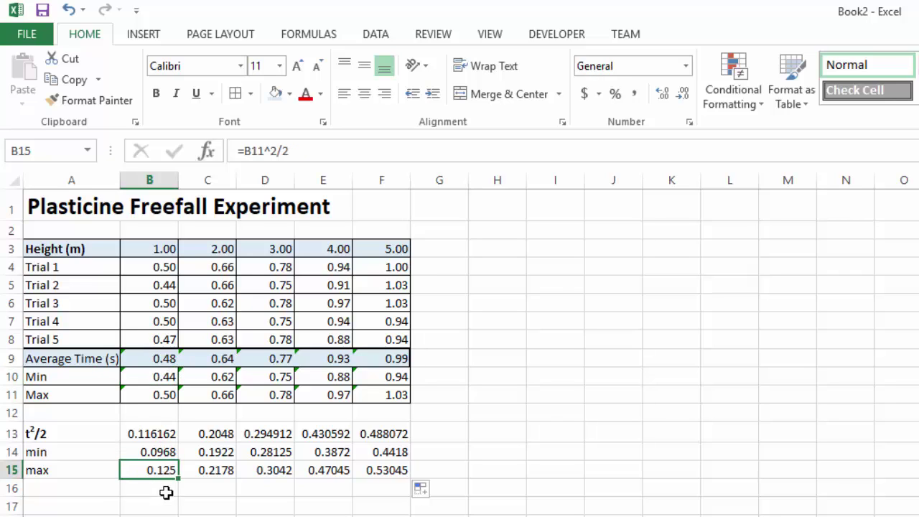
{"action": "left_click", "coordinate": [164, 395]}
{"action": "left_click", "coordinate": [149, 515]}
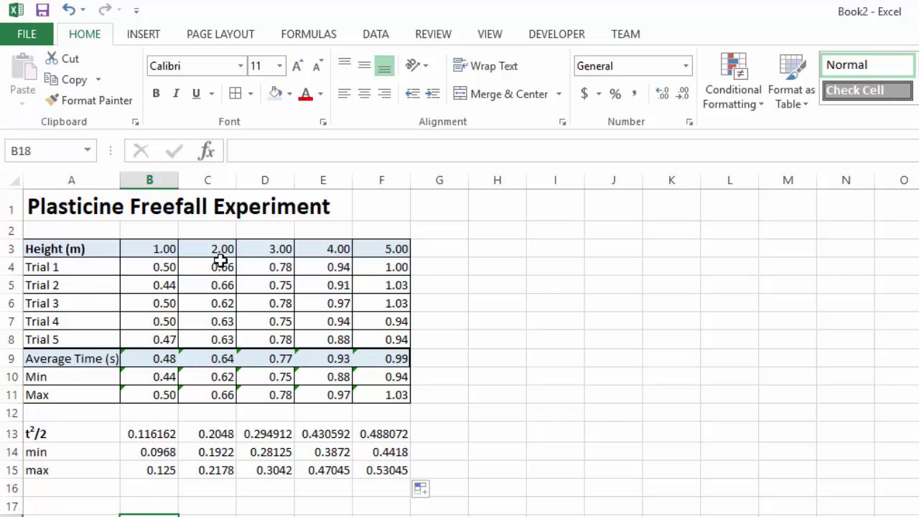
Step: Add All Borders to A13:F15 and select the Height row A3:F3 plus the t²/2 row A13:F13
{"action": "left_click_drag", "start_coordinate": [66, 433], "coordinate": [391, 473]}
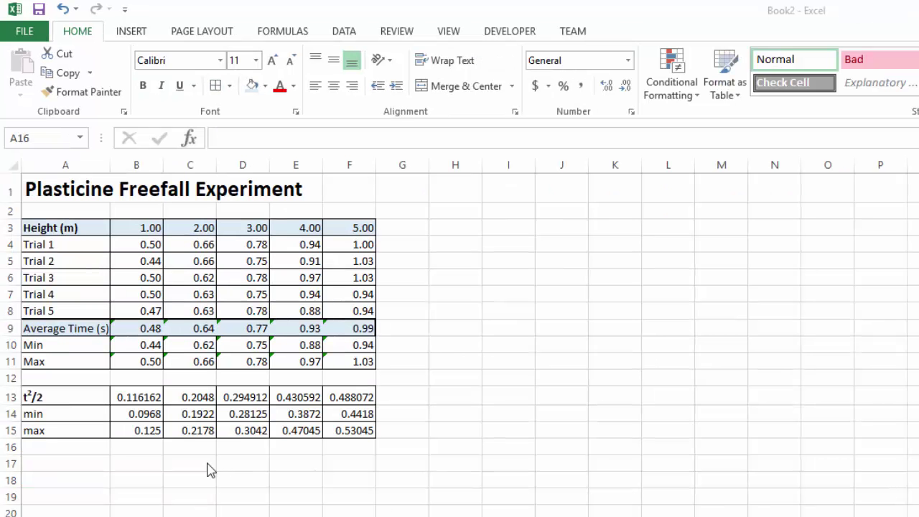
{"action": "key", "text": "Down"}
{"action": "key", "text": "Down"}
{"action": "key", "text": "Down"}
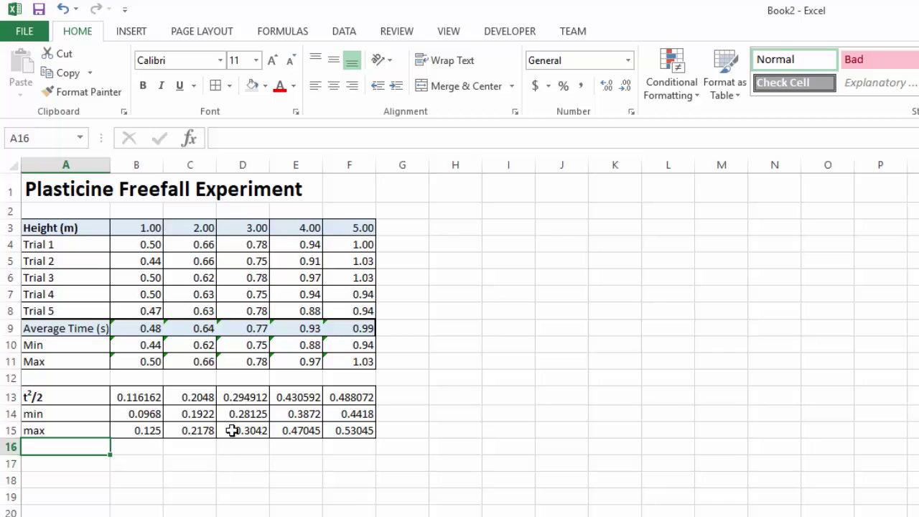
{"action": "left_click", "coordinate": [91, 227]}
{"action": "left_click_drag", "start_coordinate": [91, 227], "coordinate": [367, 235]}
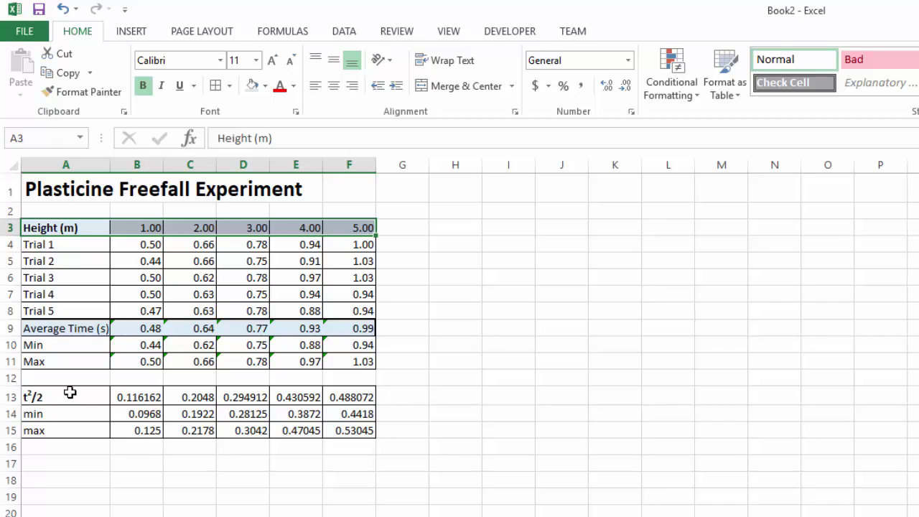
{"action": "left_click_drag", "start_coordinate": [69, 392], "coordinate": [366, 392]}
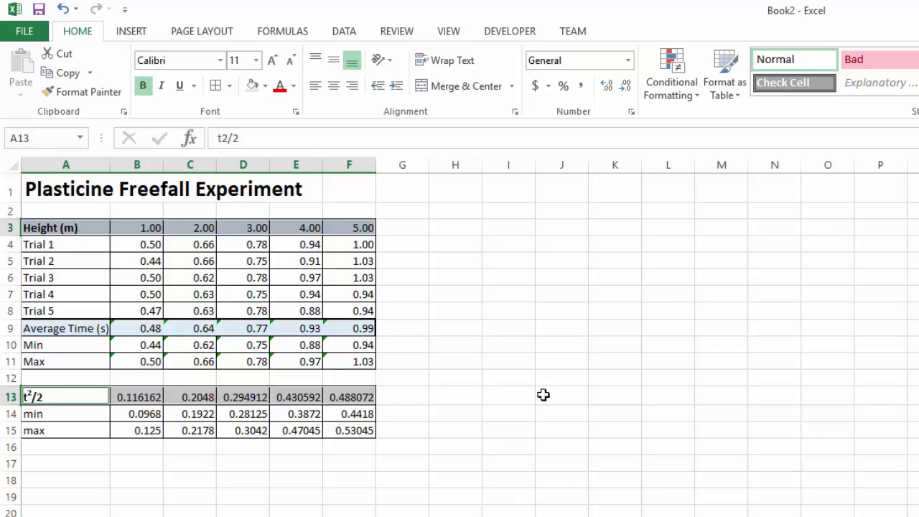
{"action": "left_click", "coordinate": [125, 34]}
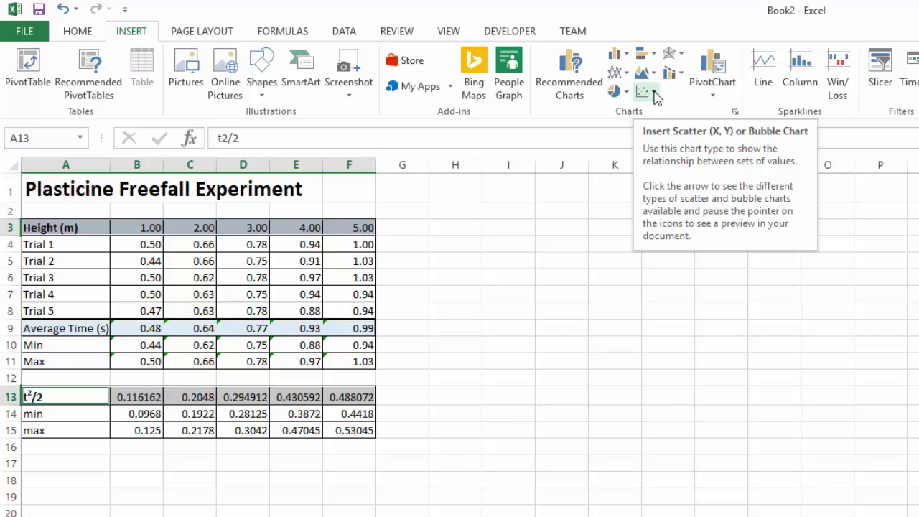
Step: Insert a markers-only scatter chart and enlarge it by dragging its corners
{"action": "left_click", "coordinate": [655, 97]}
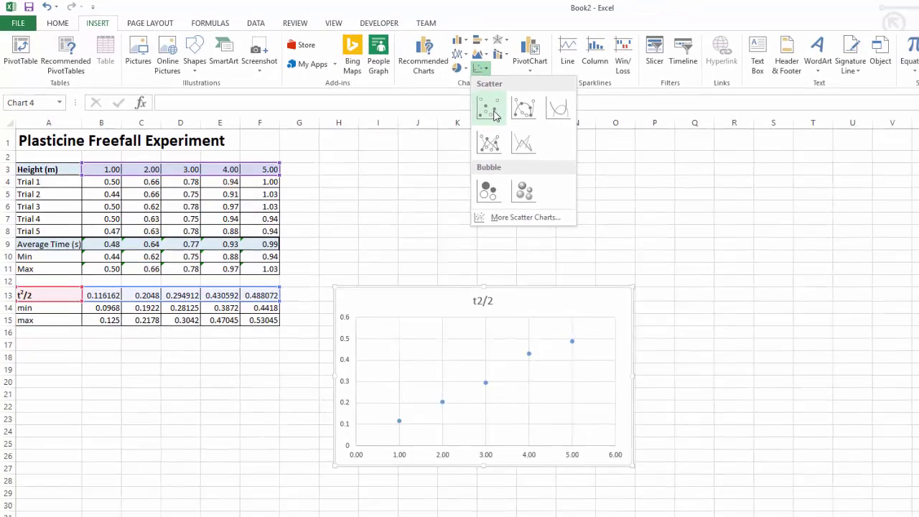
{"action": "left_click", "coordinate": [489, 109]}
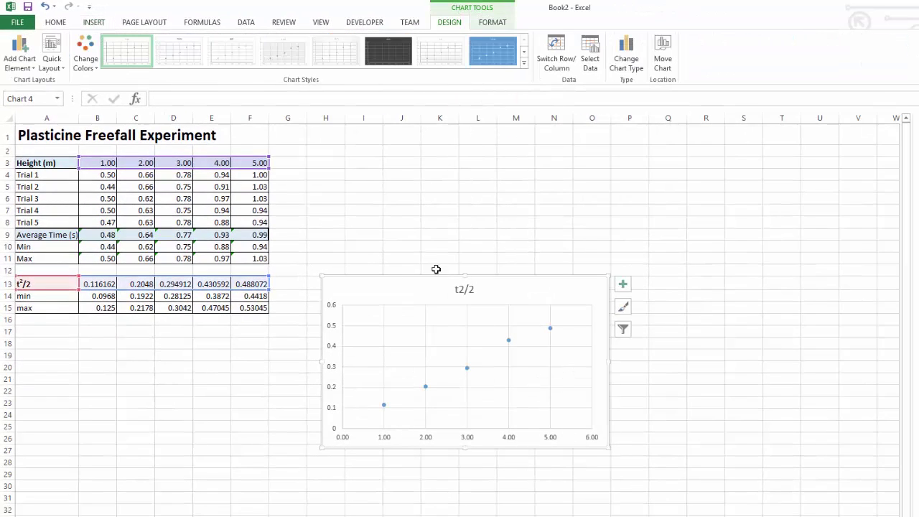
{"action": "left_click_drag", "start_coordinate": [320, 277], "coordinate": [307, 158]}
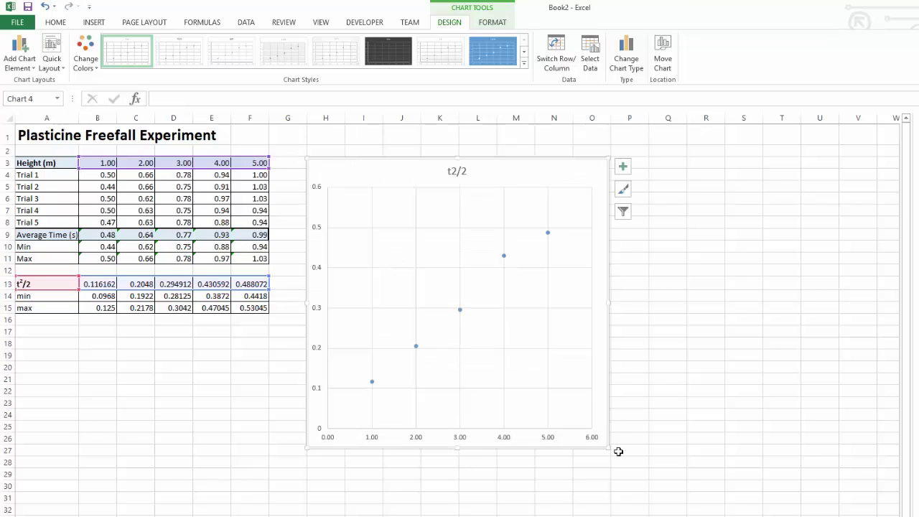
{"action": "left_click_drag", "start_coordinate": [607, 447], "coordinate": [648, 470]}
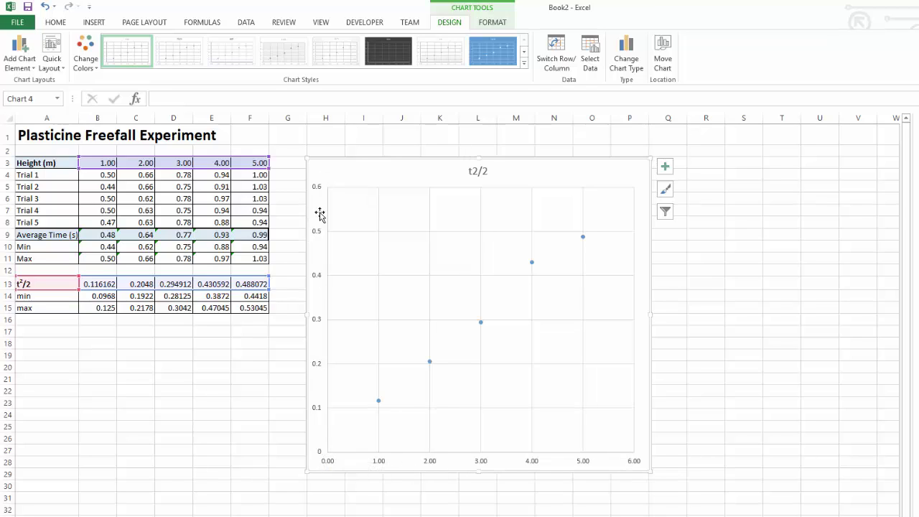
{"action": "right_click", "coordinate": [543, 176]}
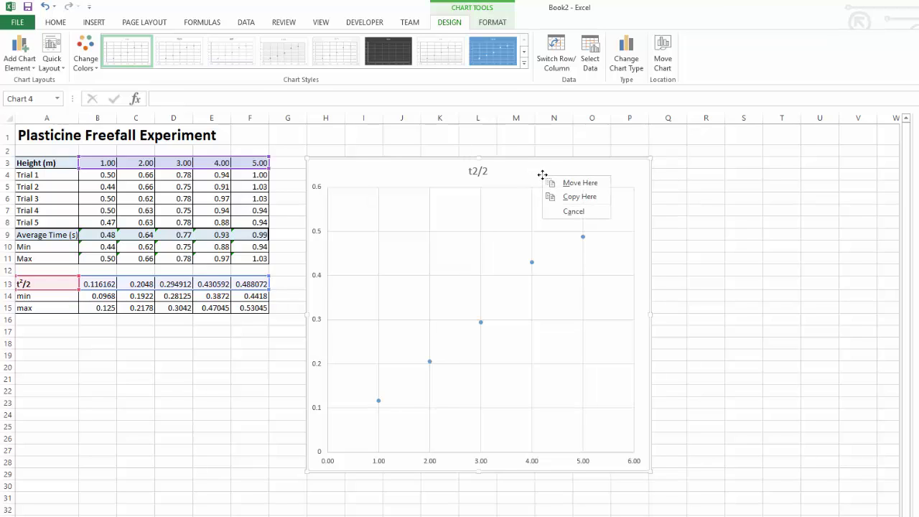
{"action": "key", "text": "Escape"}
{"action": "right_click", "coordinate": [516, 173]}
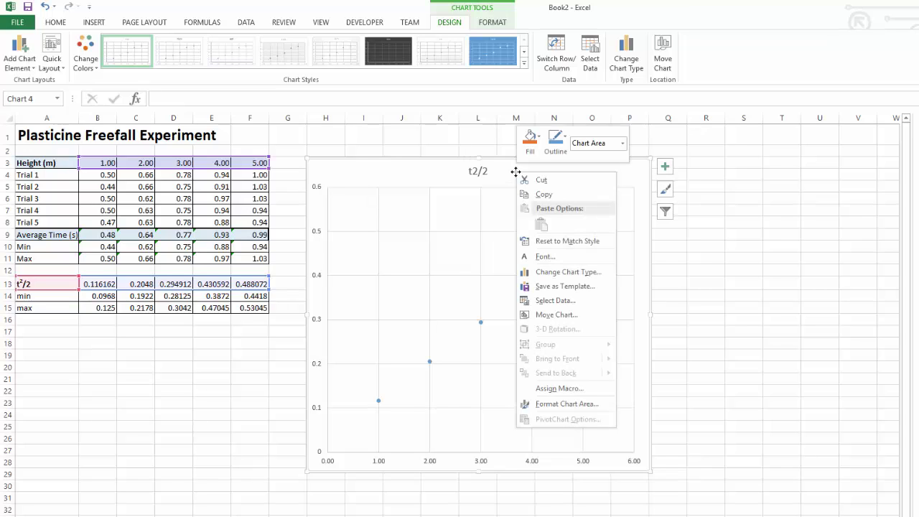
{"action": "left_click", "coordinate": [554, 300]}
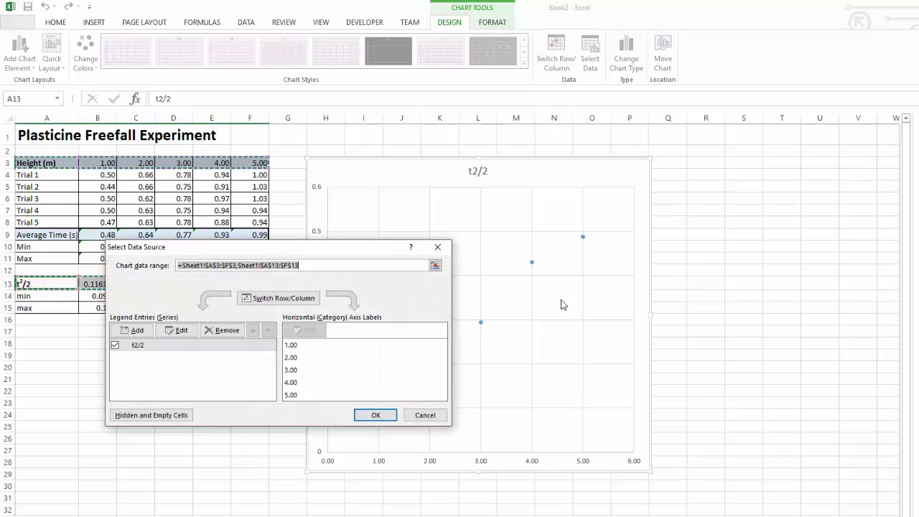
{"action": "left_click_drag", "start_coordinate": [304, 249], "coordinate": [502, 216]}
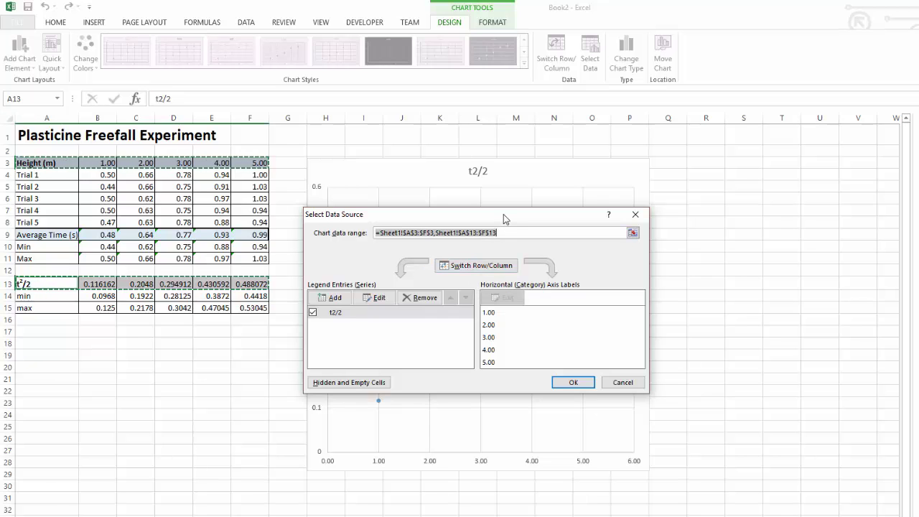
{"action": "left_click_drag", "start_coordinate": [503, 214], "coordinate": [218, 397]}
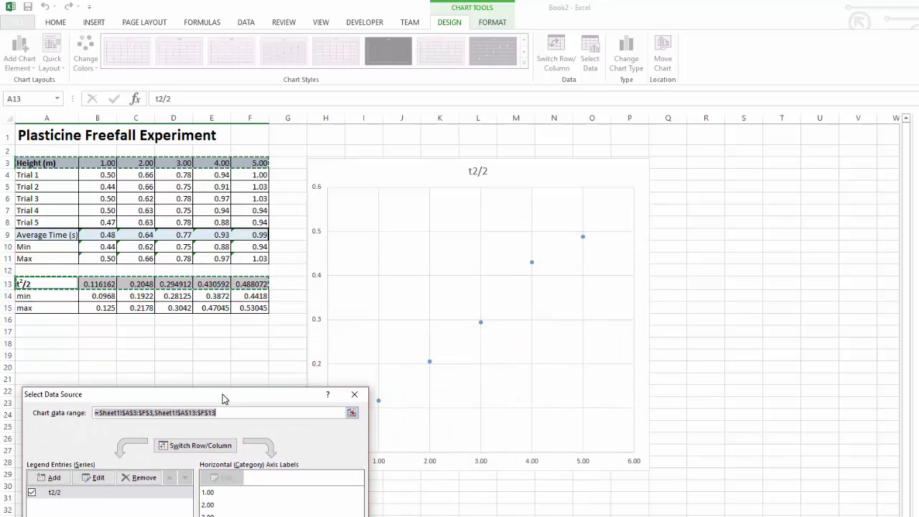
{"action": "left_click", "coordinate": [228, 447]}
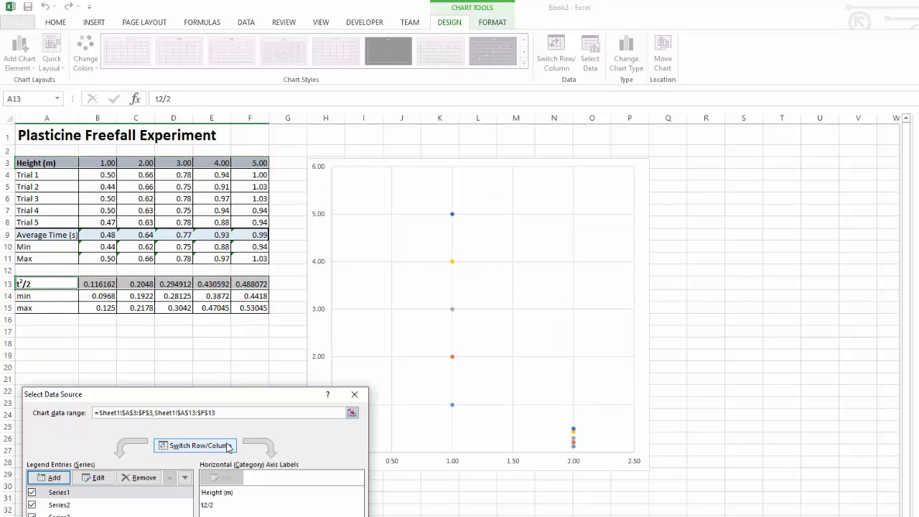
{"action": "left_click", "coordinate": [229, 446]}
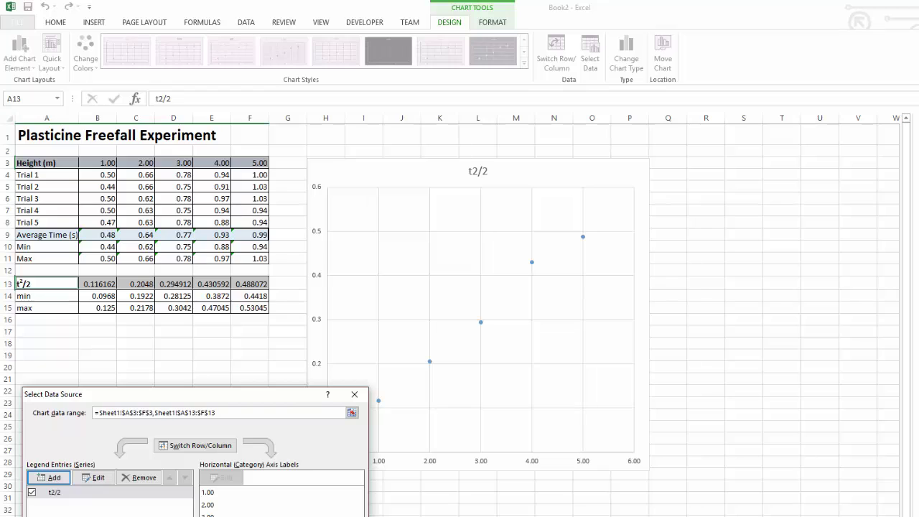
{"action": "key", "text": "Return"}
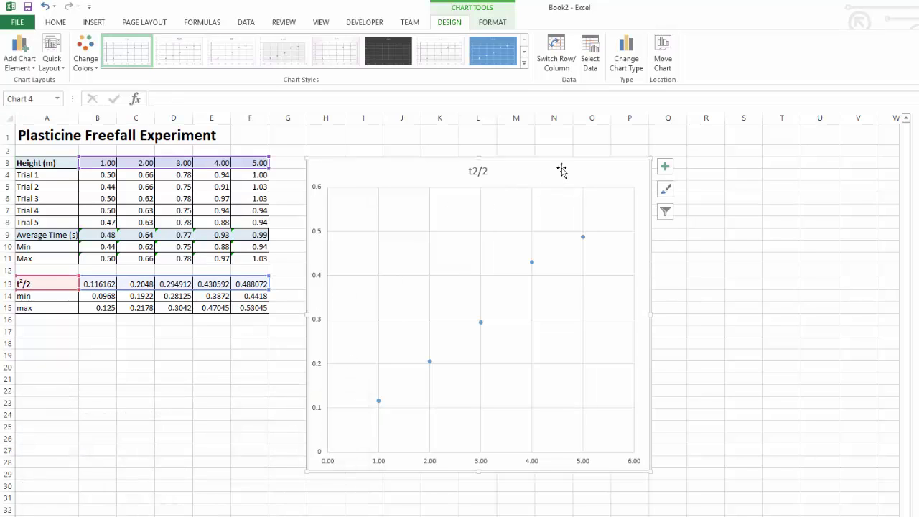
Step: Open Select Data Source and edit the t2/2 series
{"action": "right_click", "coordinate": [561, 173]}
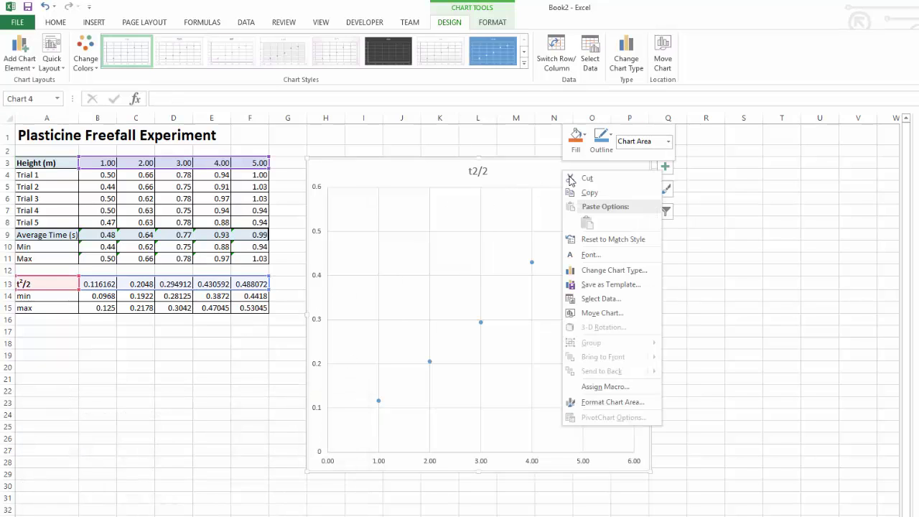
{"action": "left_click", "coordinate": [600, 304]}
{"action": "left_click_drag", "start_coordinate": [230, 399], "coordinate": [203, 340]}
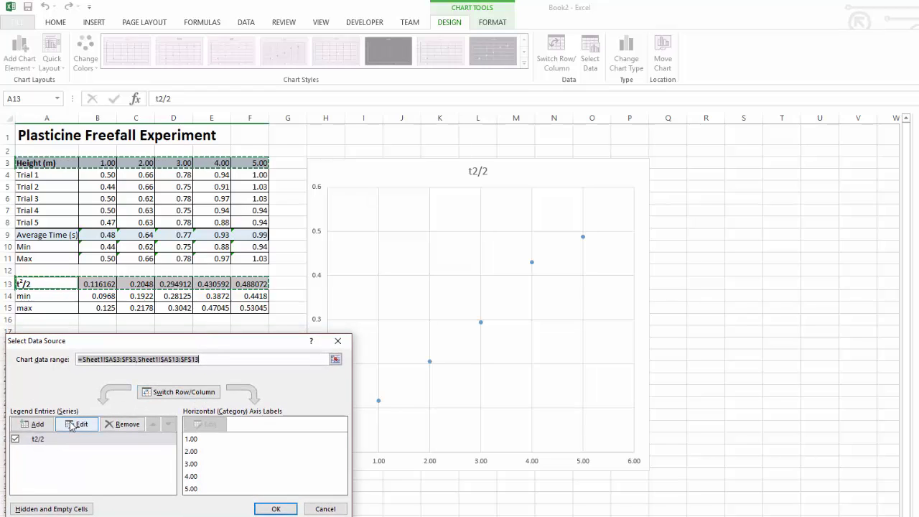
{"action": "left_click", "coordinate": [40, 443]}
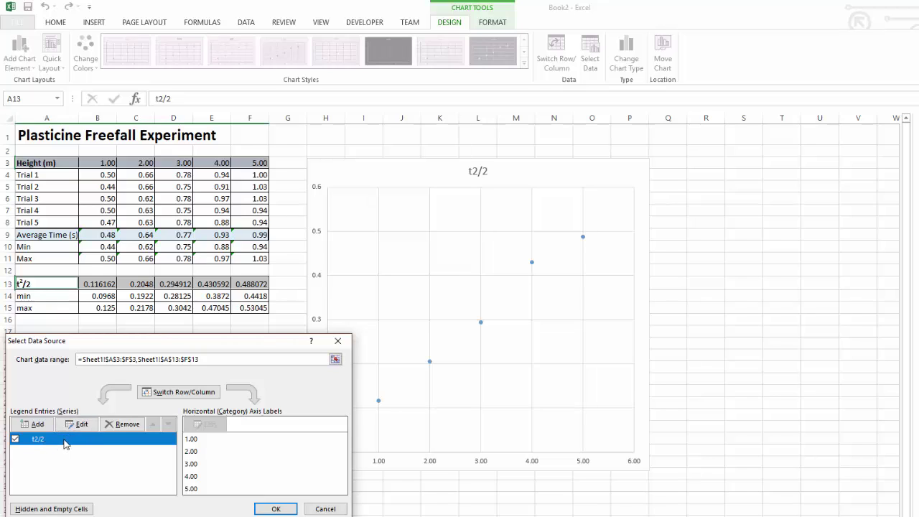
{"action": "left_click", "coordinate": [83, 424]}
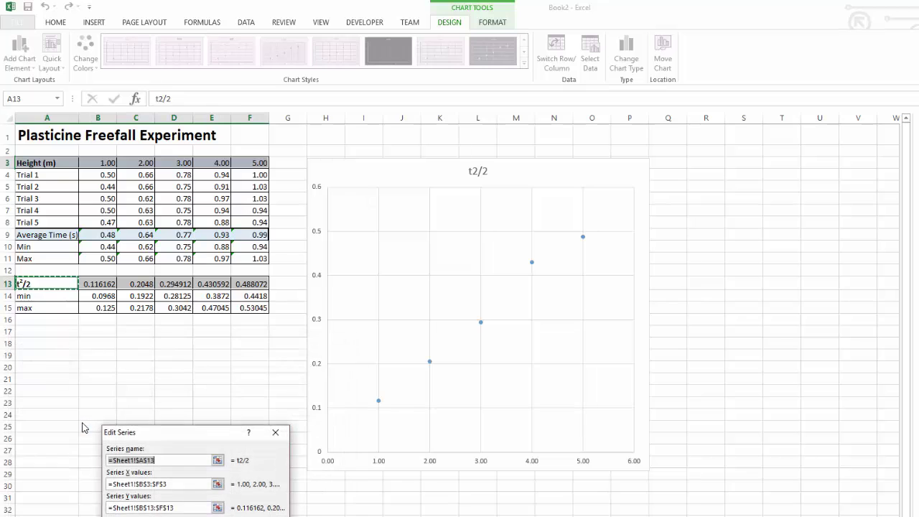
{"action": "left_click_drag", "start_coordinate": [204, 411], "coordinate": [167, 372]}
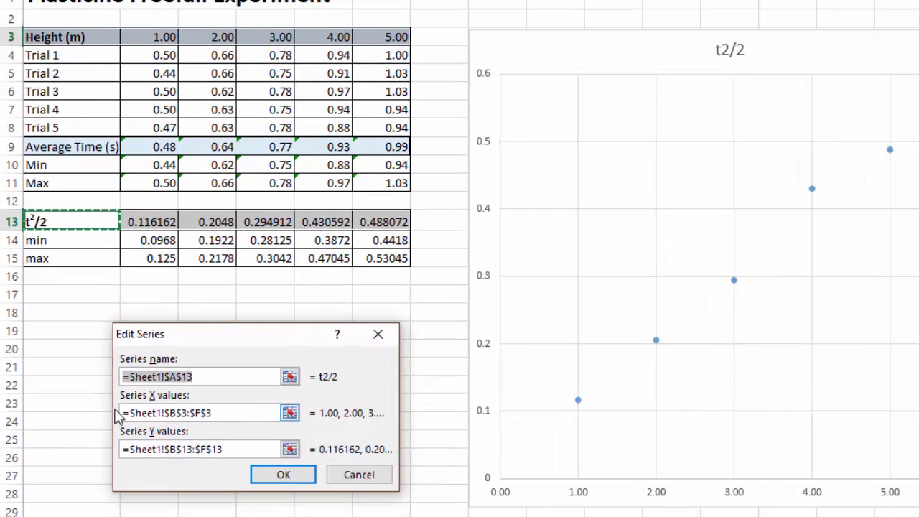
Step: Set the series X values to the t²/2 row =Sheet1!$B$13:$F$13
{"action": "left_click", "coordinate": [215, 414]}
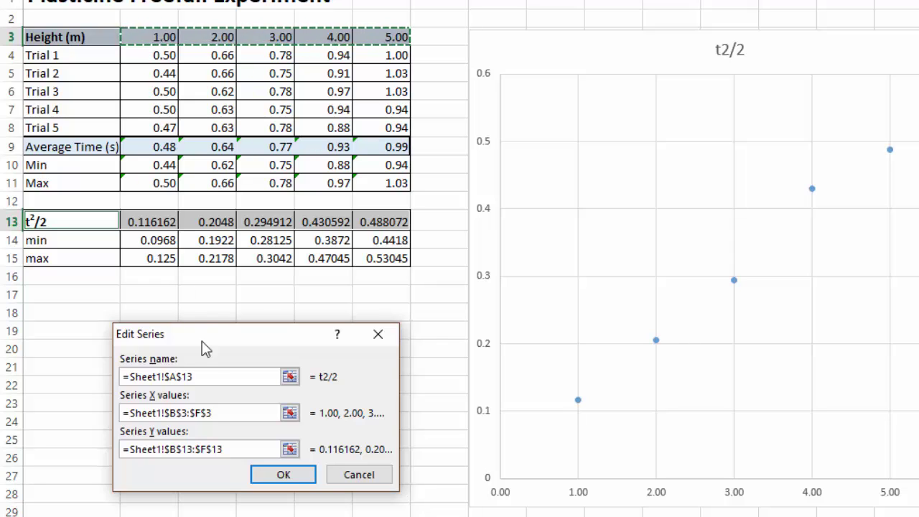
{"action": "left_click", "coordinate": [227, 450]}
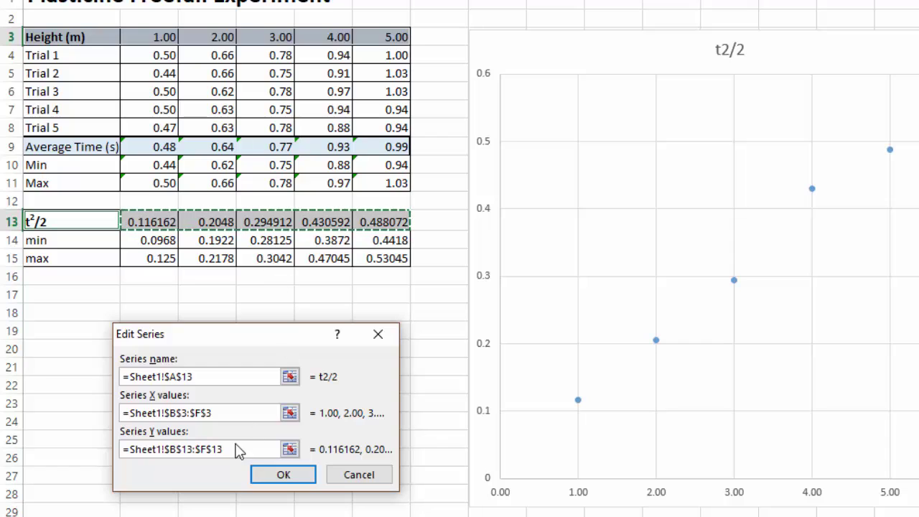
{"action": "left_click", "coordinate": [232, 413]}
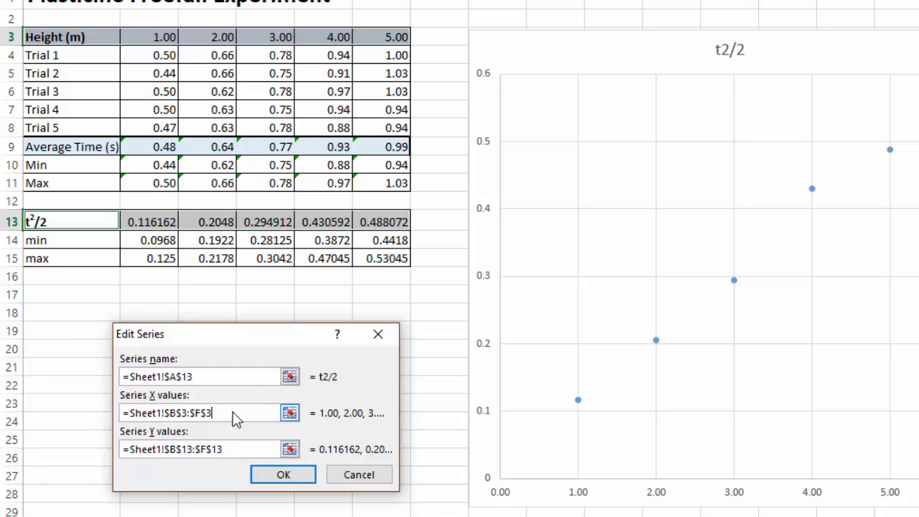
{"action": "left_click_drag", "start_coordinate": [232, 412], "coordinate": [120, 399]}
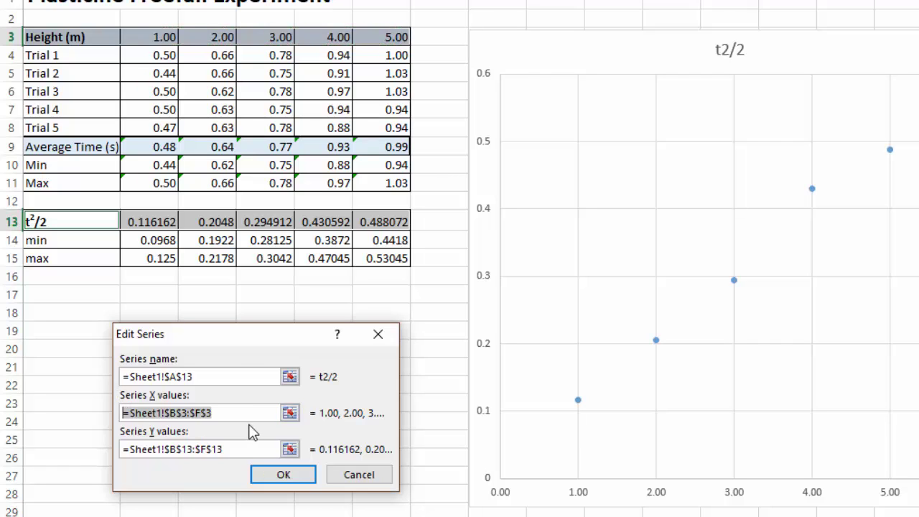
{"action": "key", "text": "Delete"}
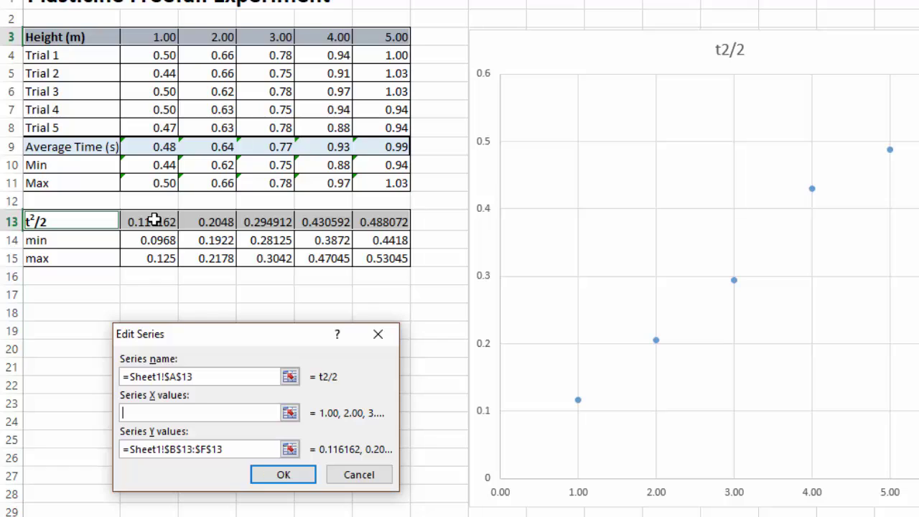
{"action": "left_click_drag", "start_coordinate": [153, 221], "coordinate": [363, 222]}
Step: Set the Y values to the Height row =Sheet1!$B$3:$F$3 and confirm
{"action": "left_click", "coordinate": [237, 448]}
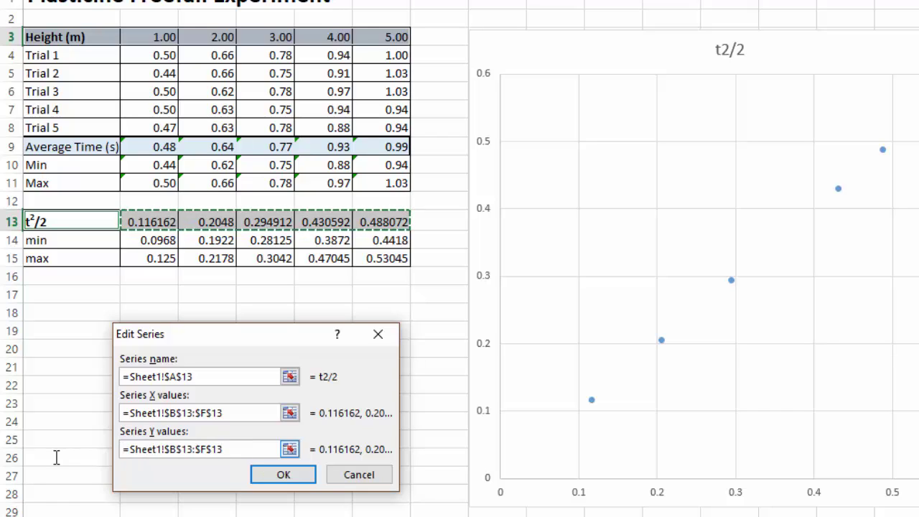
{"action": "key", "text": "shift+Tab"}
{"action": "key", "text": "BackSpace"}
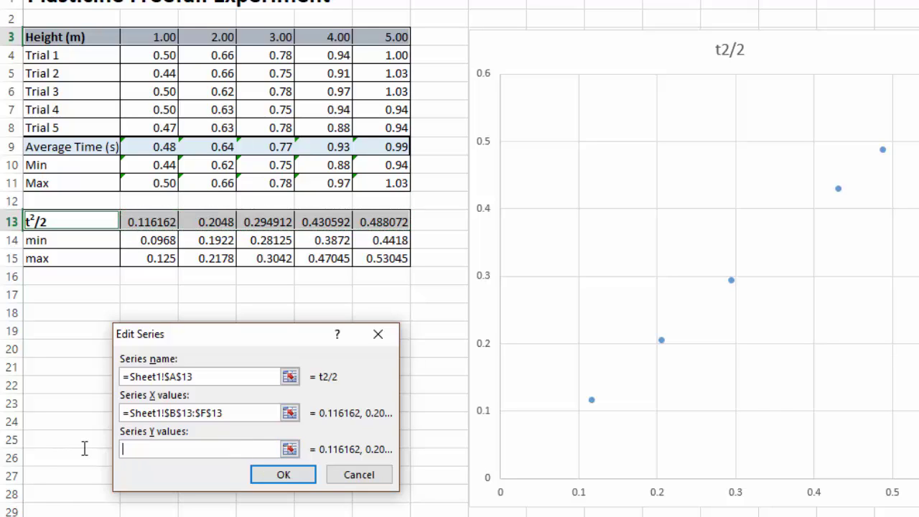
{"action": "left_click", "coordinate": [159, 38]}
{"action": "left_click_drag", "start_coordinate": [159, 39], "coordinate": [396, 39]}
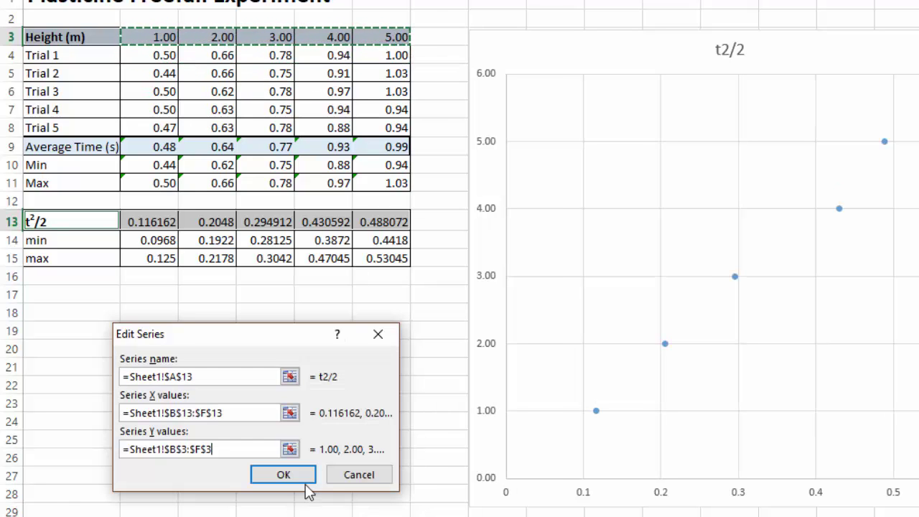
{"action": "left_click", "coordinate": [283, 474]}
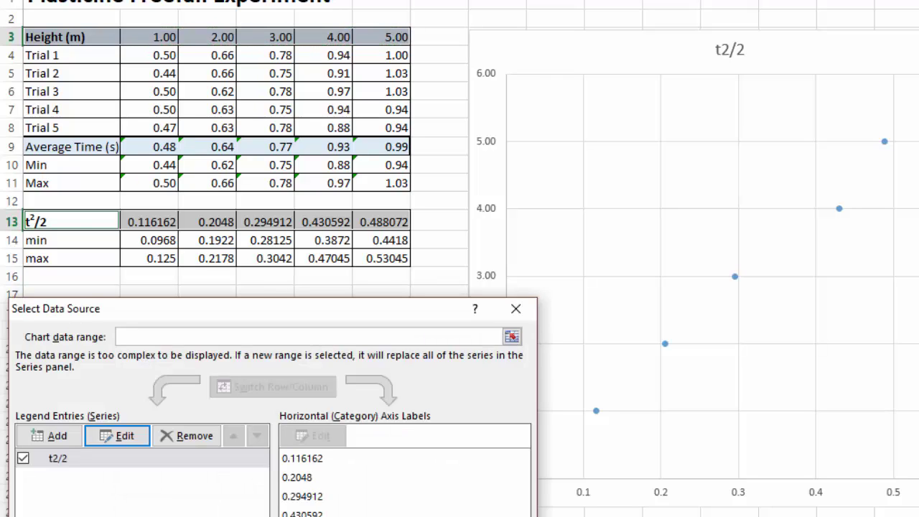
{"action": "key", "text": "Return"}
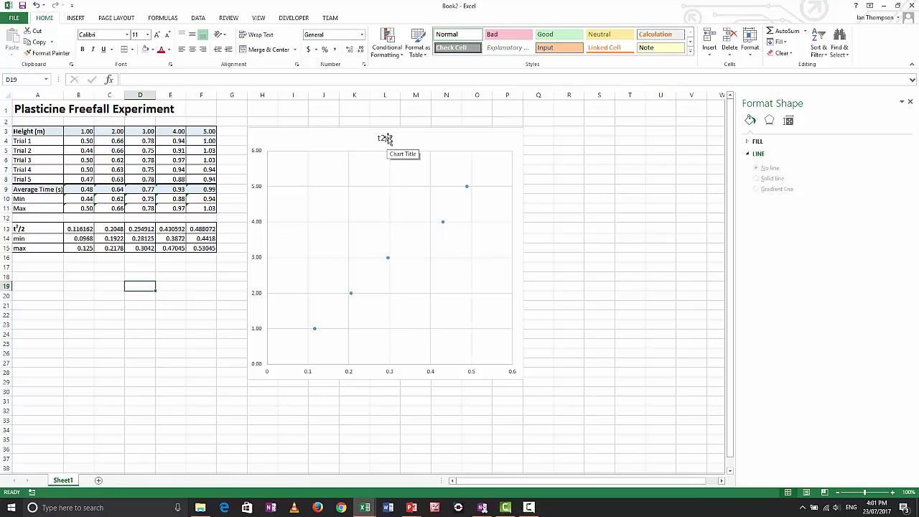
Step: Retitle the chart 'Height vs t2/2' and superscript the 2 after t
{"action": "left_click", "coordinate": [386, 139]}
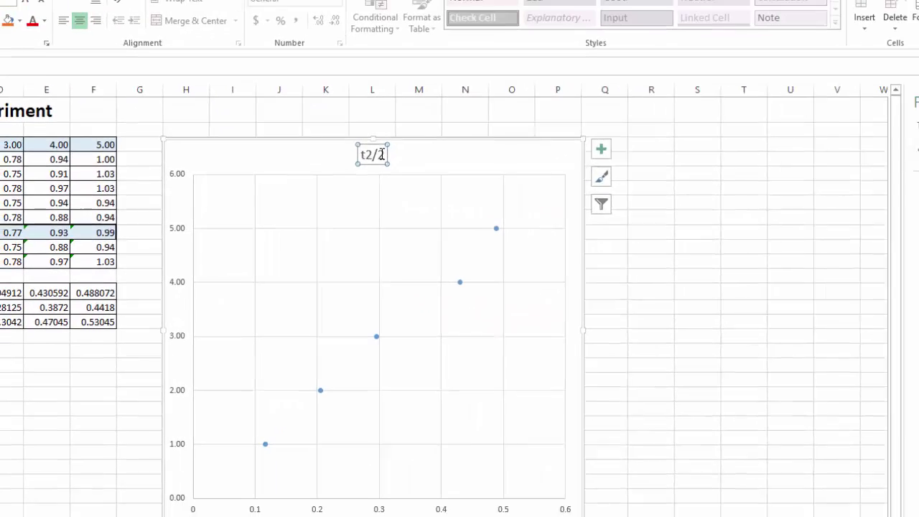
{"action": "left_click", "coordinate": [382, 154]}
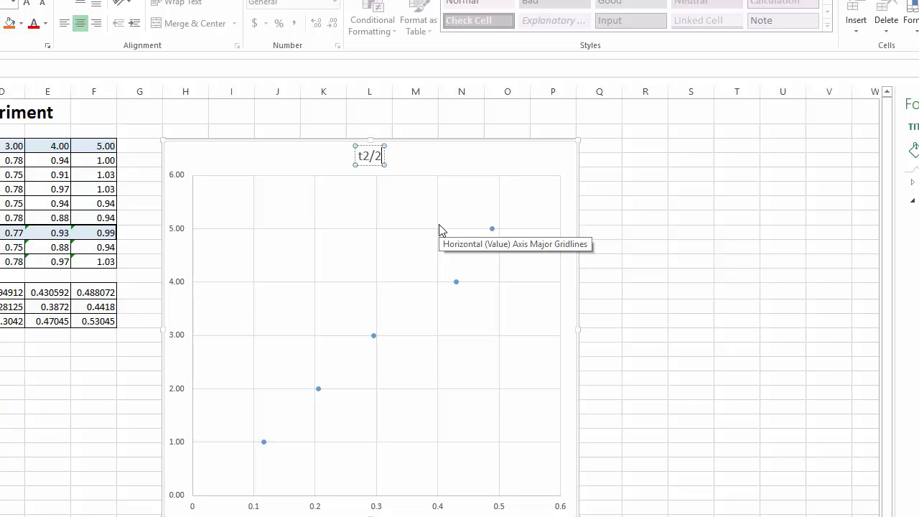
{"action": "key", "text": "ctrl+a"}
{"action": "type", "text": "Height"}
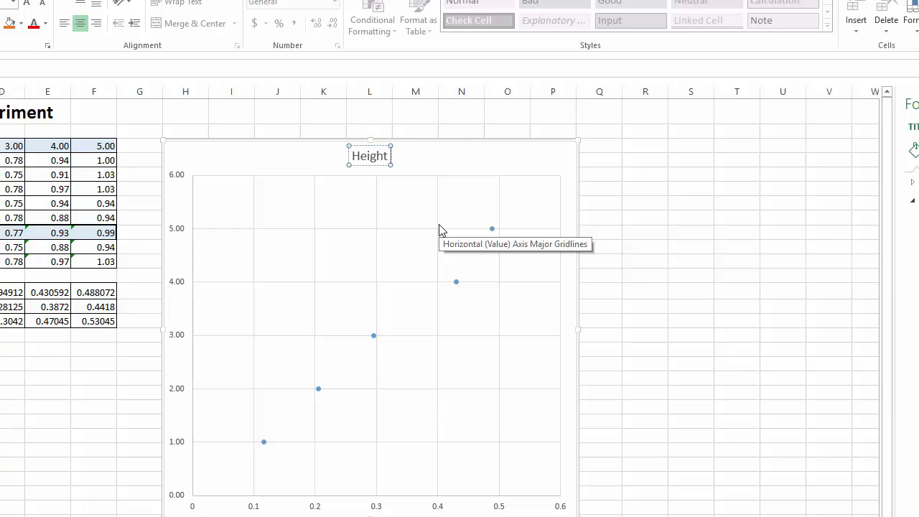
{"action": "type", "text": " vs"}
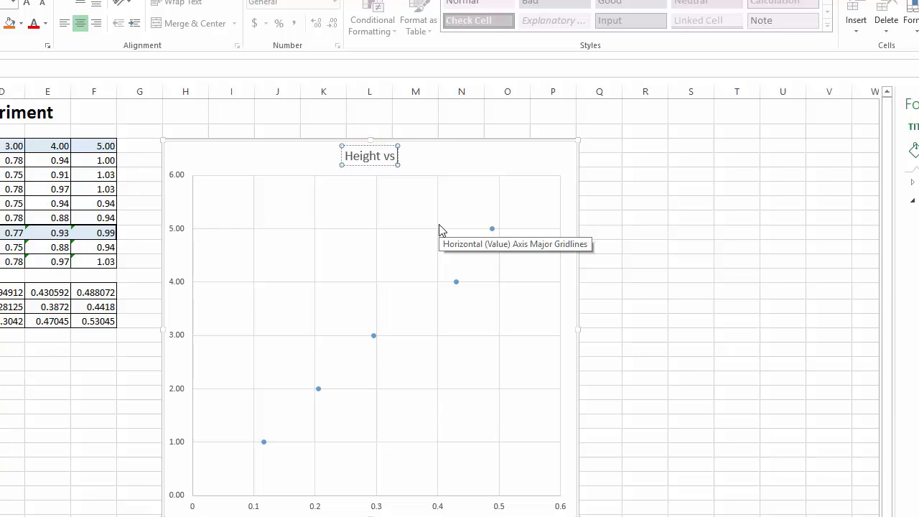
{"action": "type", "text": " t2/2"}
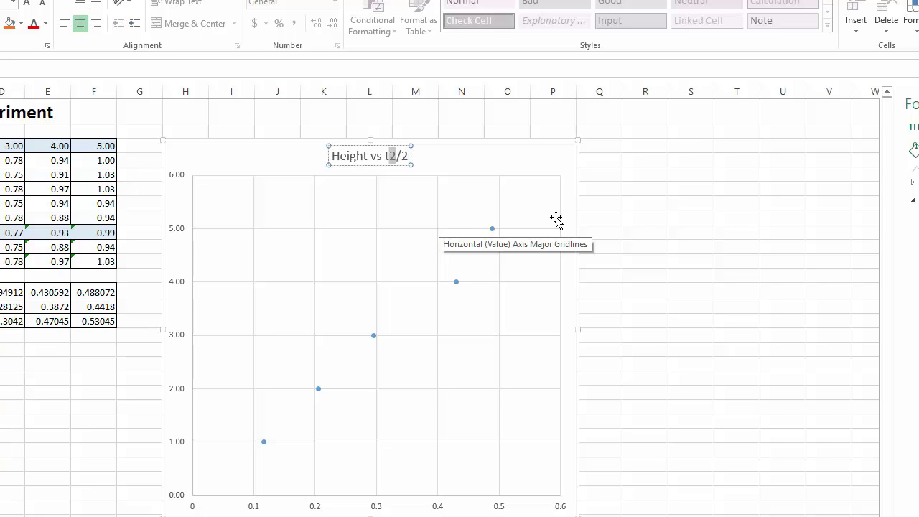
{"action": "left_click", "coordinate": [48, 46]}
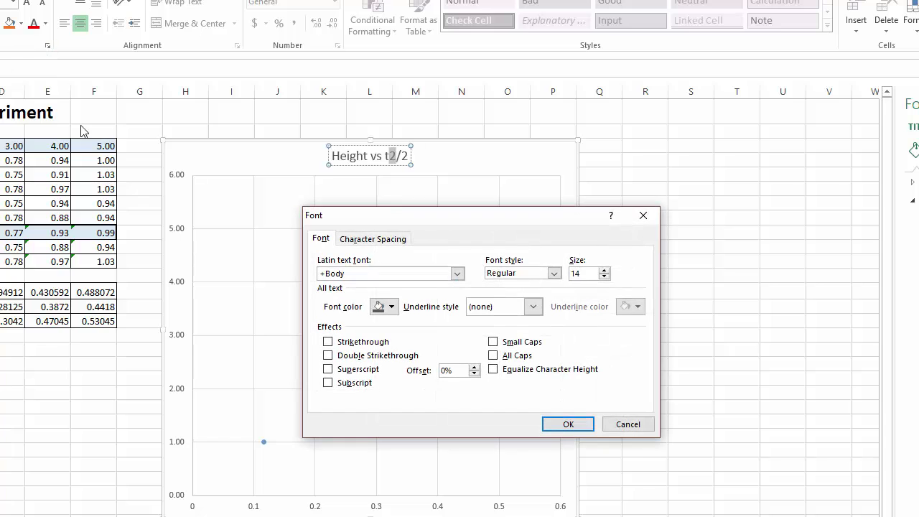
{"action": "left_click", "coordinate": [332, 371]}
{"action": "left_click", "coordinate": [561, 423]}
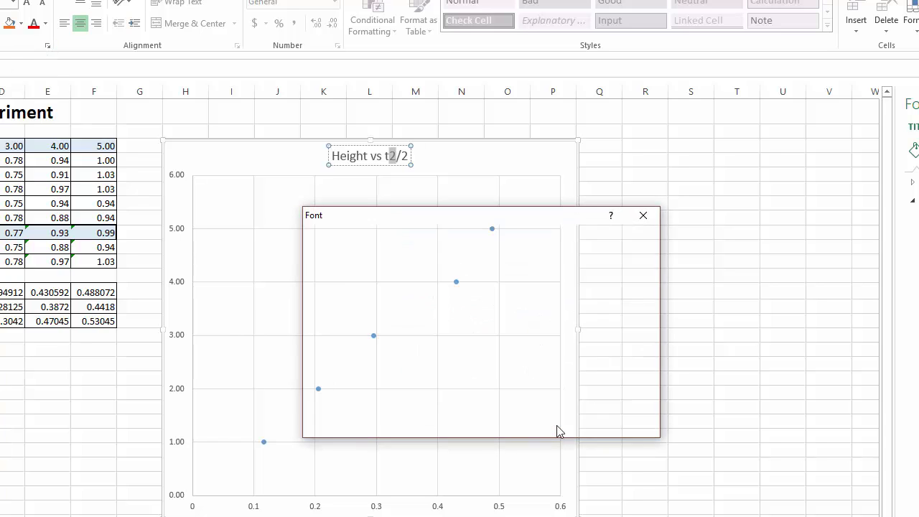
{"action": "left_click", "coordinate": [622, 328]}
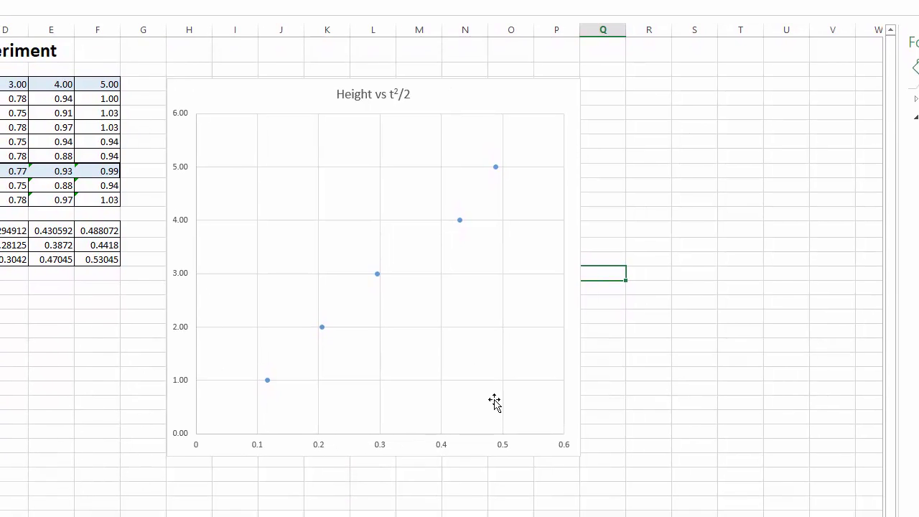
Step: Add axis titles and type 't2/2 (sec2/2)' as the horizontal axis title
{"action": "left_click", "coordinate": [548, 93]}
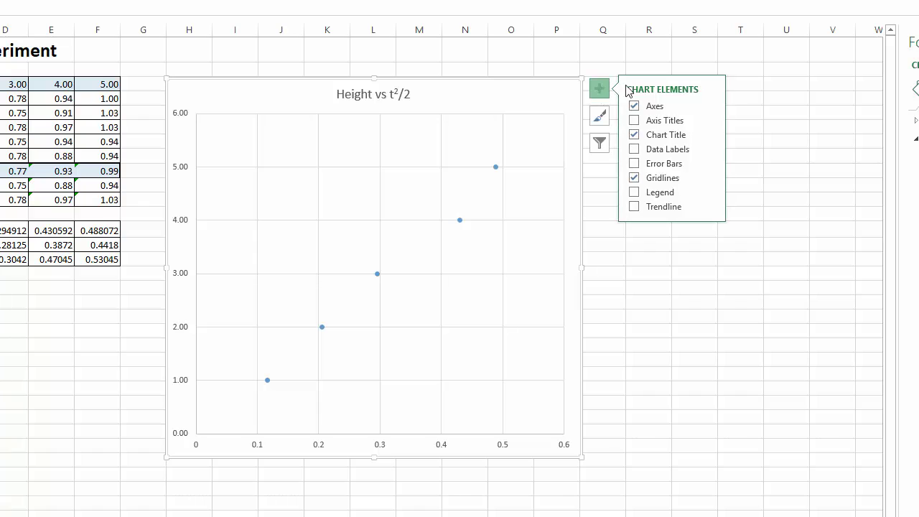
{"action": "left_click", "coordinate": [633, 121]}
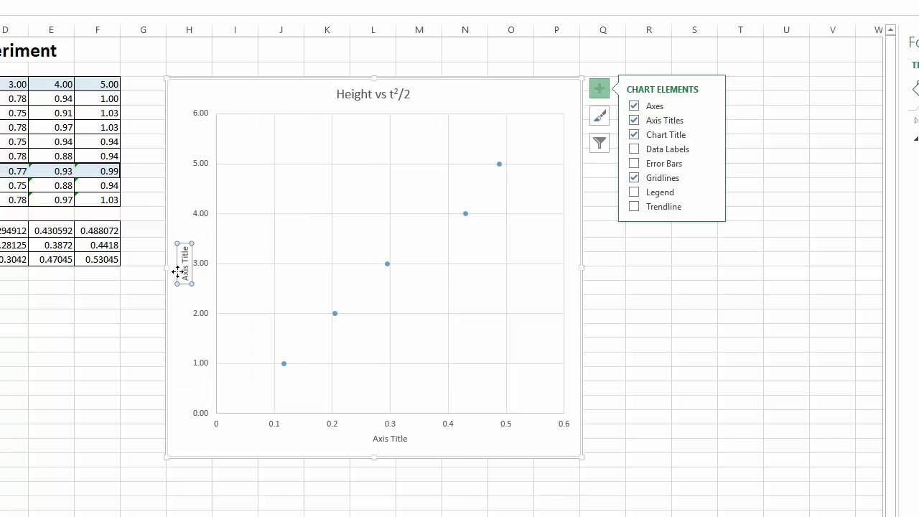
{"action": "left_click", "coordinate": [389, 440]}
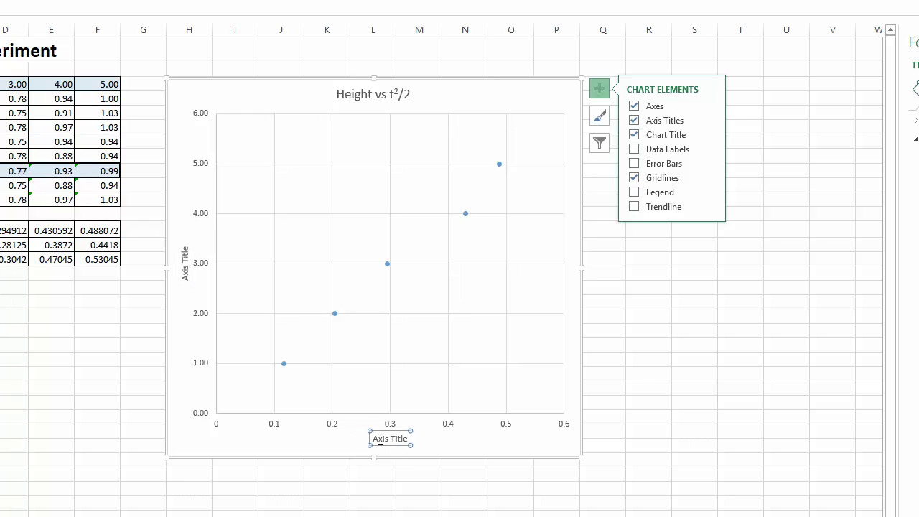
{"action": "left_click_drag", "start_coordinate": [374, 439], "coordinate": [428, 445]}
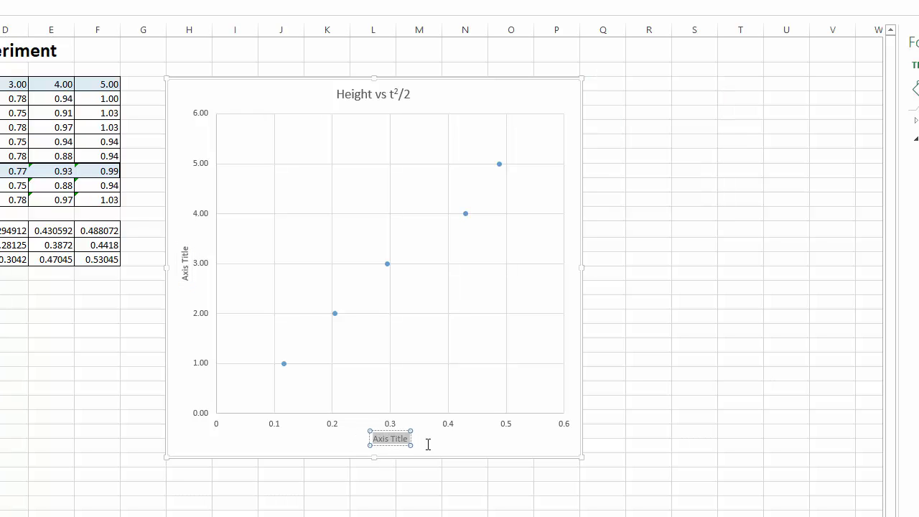
{"action": "type", "text": "t2"}
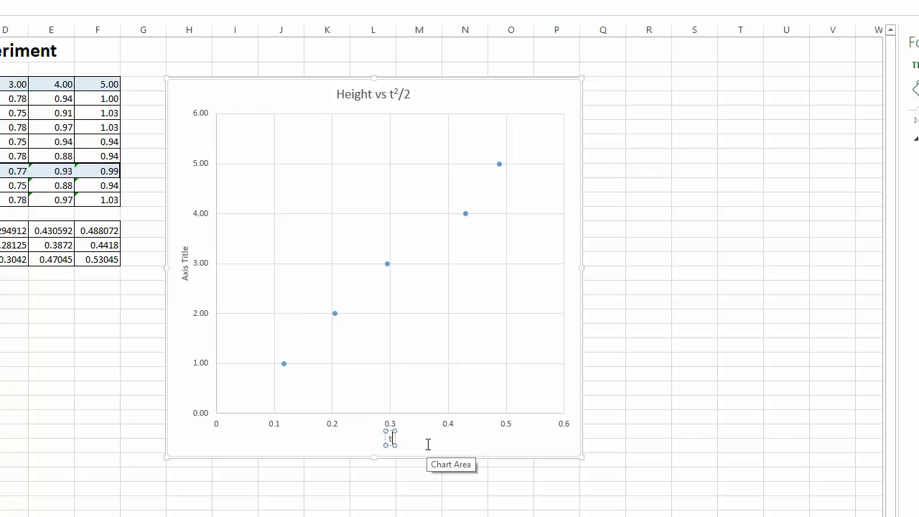
{"action": "type", "text": "/2 (sec"}
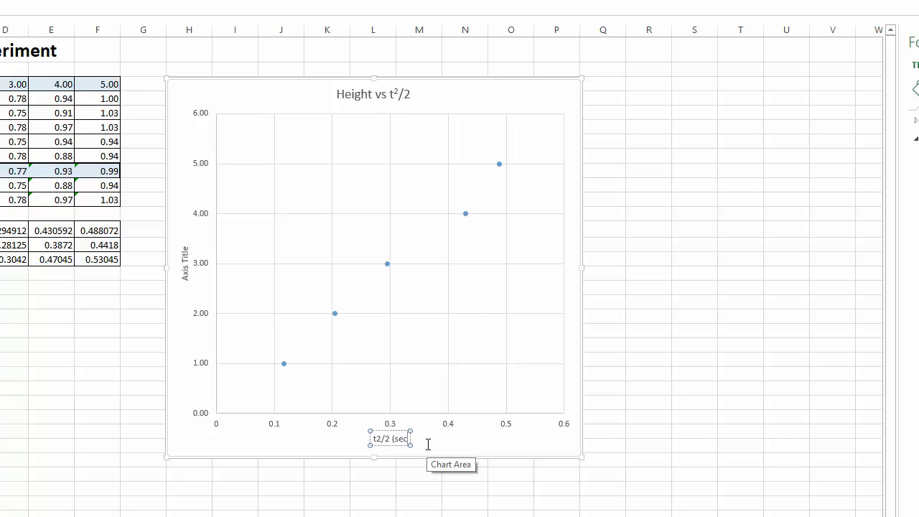
{"action": "type", "text": "2/2)"}
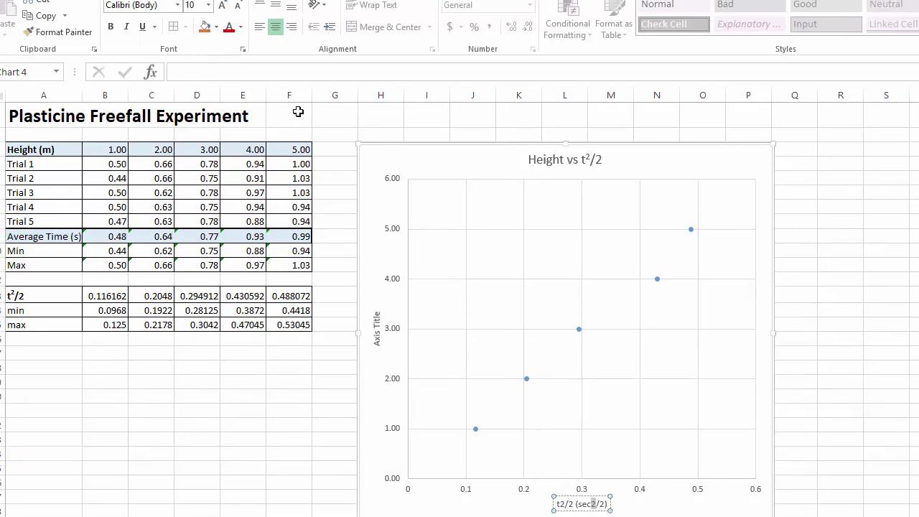
Step: Superscript both 2s in the horizontal axis title, after sec and after t
{"action": "left_click", "coordinate": [242, 48]}
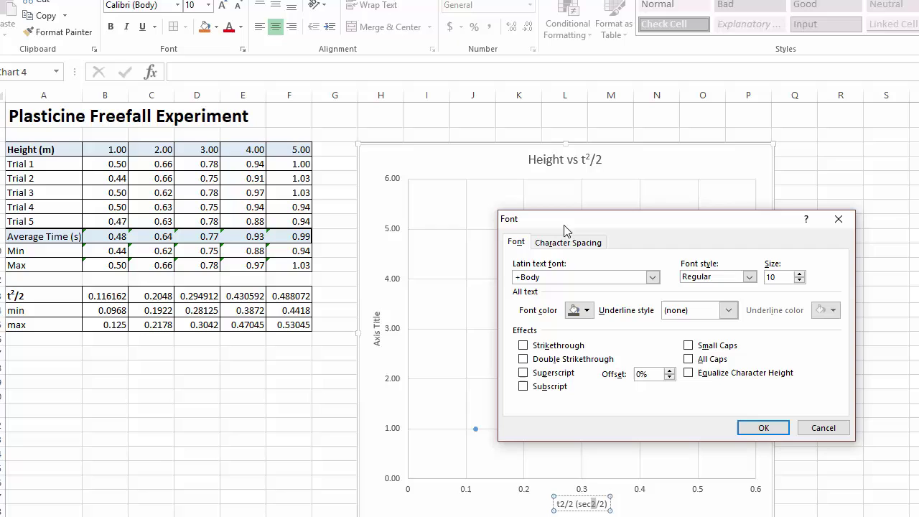
{"action": "left_click", "coordinate": [555, 375]}
{"action": "left_click", "coordinate": [763, 428]}
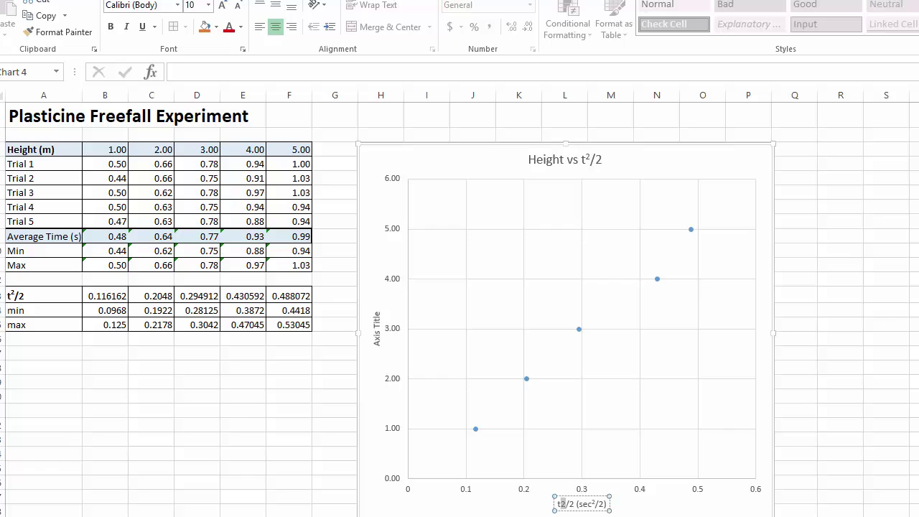
{"action": "left_click", "coordinate": [243, 49]}
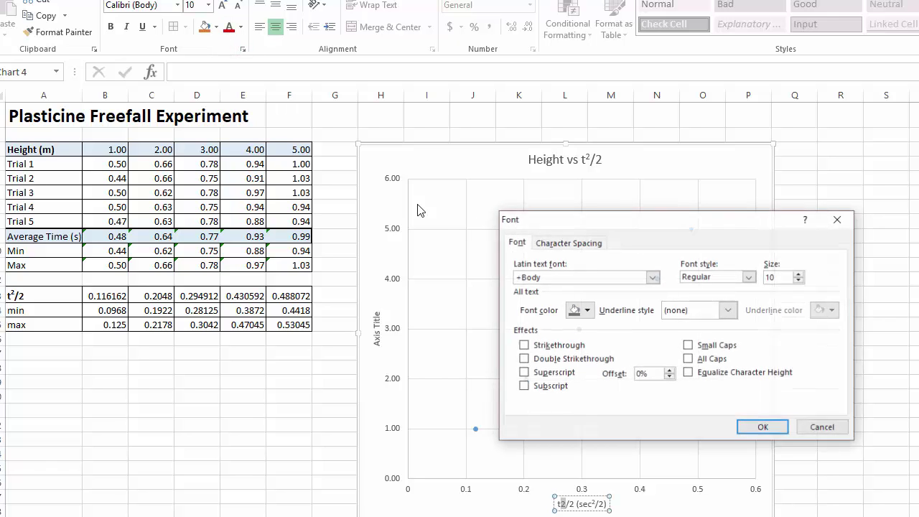
{"action": "left_click", "coordinate": [556, 374]}
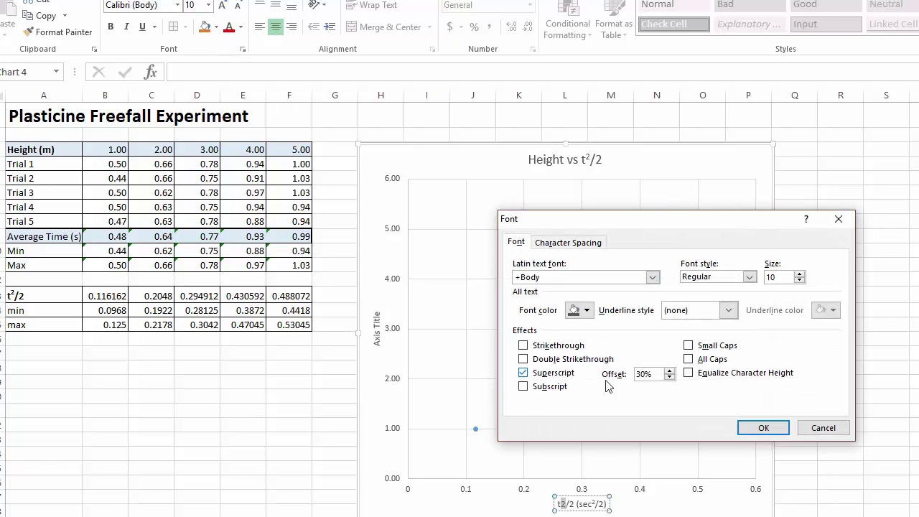
{"action": "left_click", "coordinate": [762, 428]}
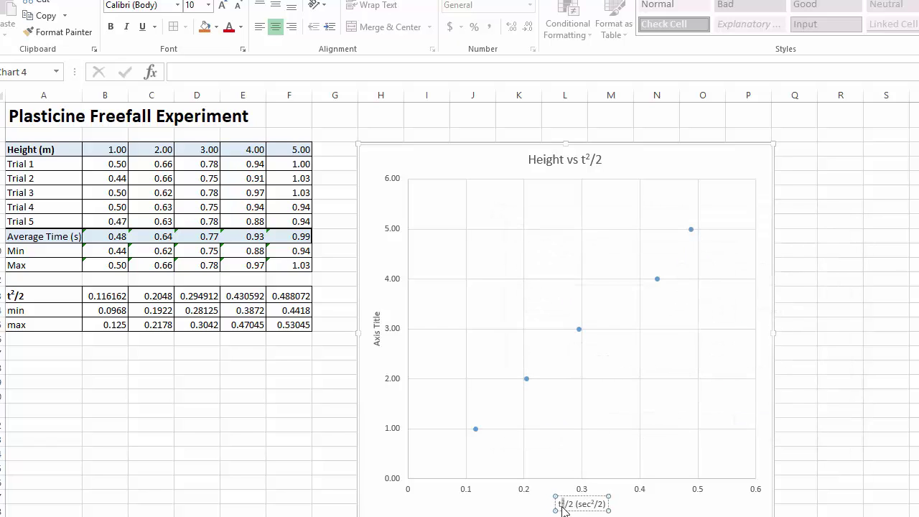
{"action": "left_click", "coordinate": [376, 335]}
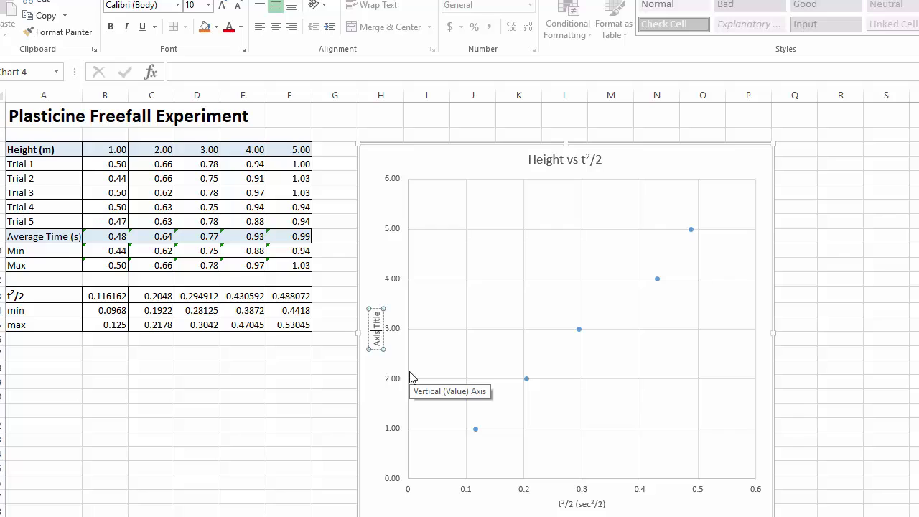
Step: Replace the vertical axis placeholder with 'Displacement, s (m)'
{"action": "key", "text": "ctrl+shift+Left"}
{"action": "key", "text": "ctrl+shift+Left"}
{"action": "type", "text": "Displacement"}
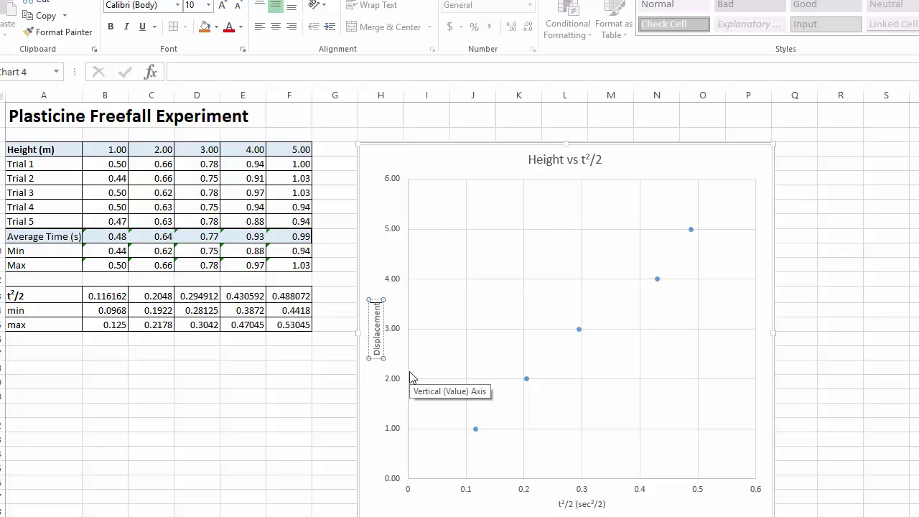
{"action": "type", "text": ", s"}
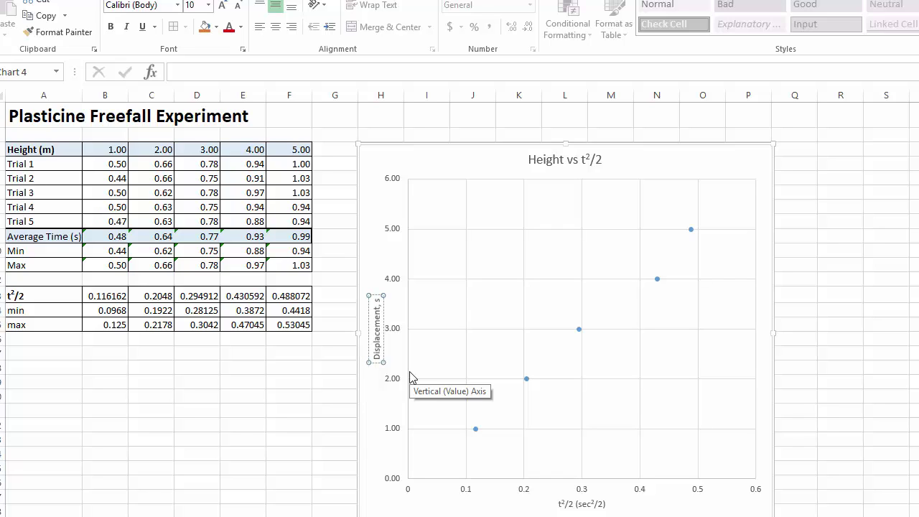
{"action": "type", "text": " (m)"}
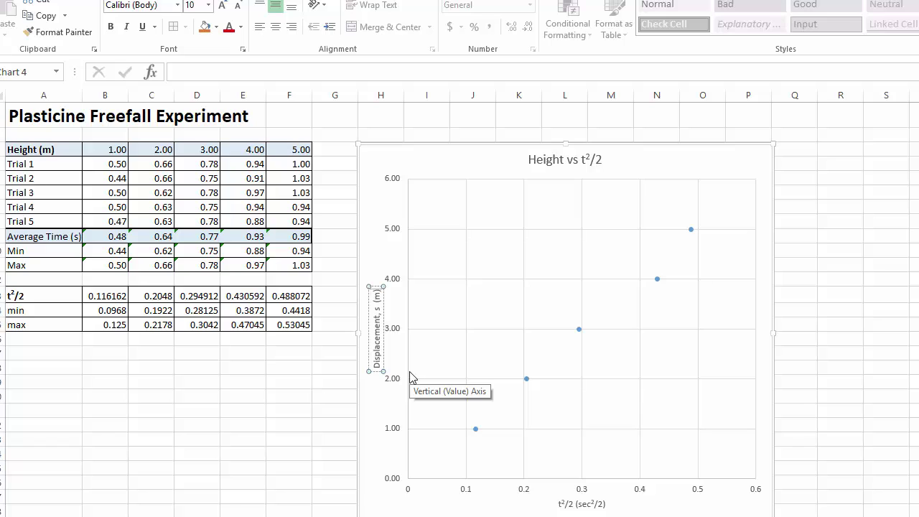
{"action": "left_click", "coordinate": [323, 390]}
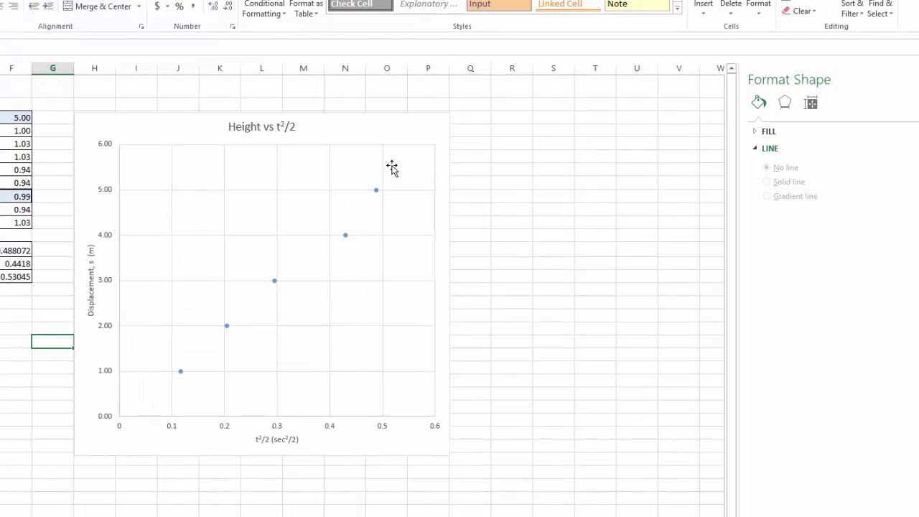
Step: Add a linear trendline through the five points of the Height vs t²/2 chart and select it
{"action": "left_click", "coordinate": [403, 129]}
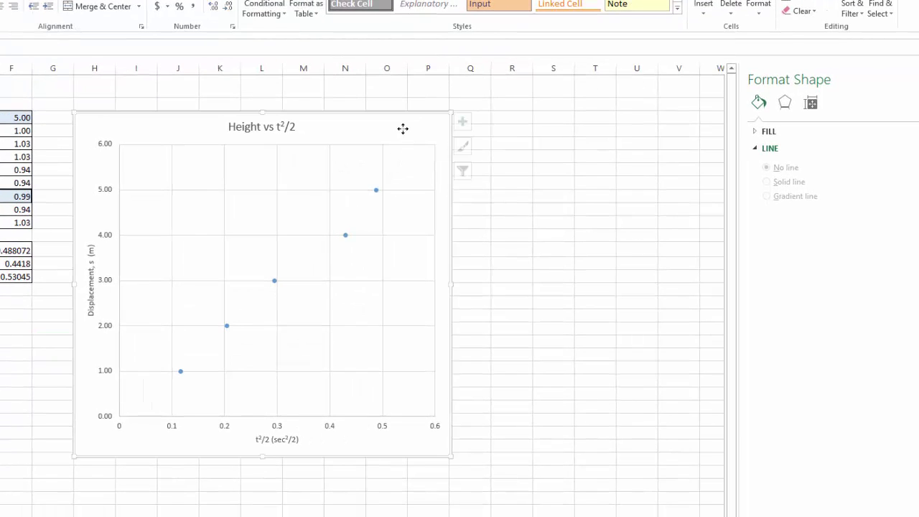
{"action": "left_click", "coordinate": [467, 123]}
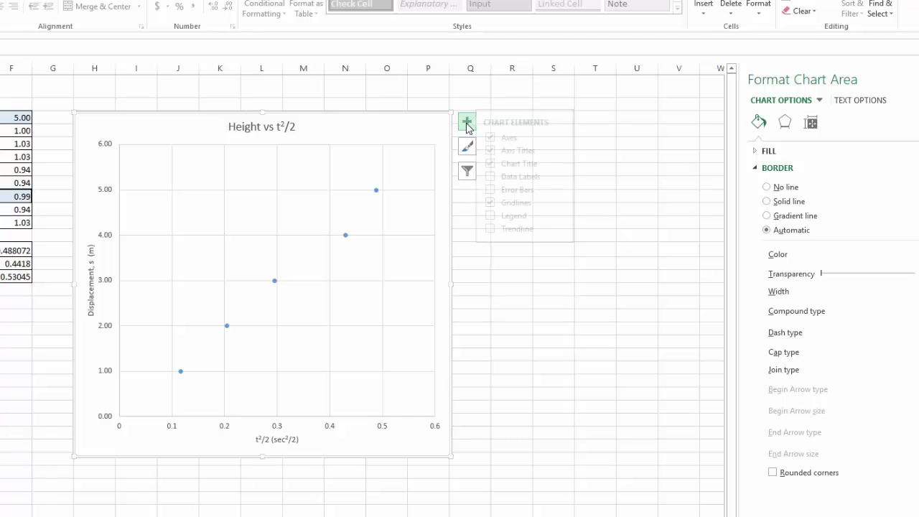
{"action": "left_click", "coordinate": [499, 229]}
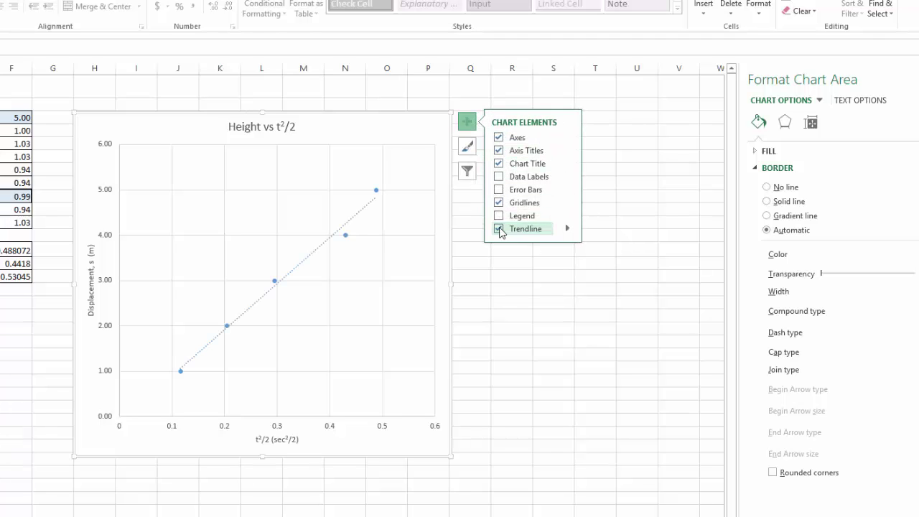
{"action": "left_click", "coordinate": [499, 229]}
{"action": "left_click", "coordinate": [364, 213]}
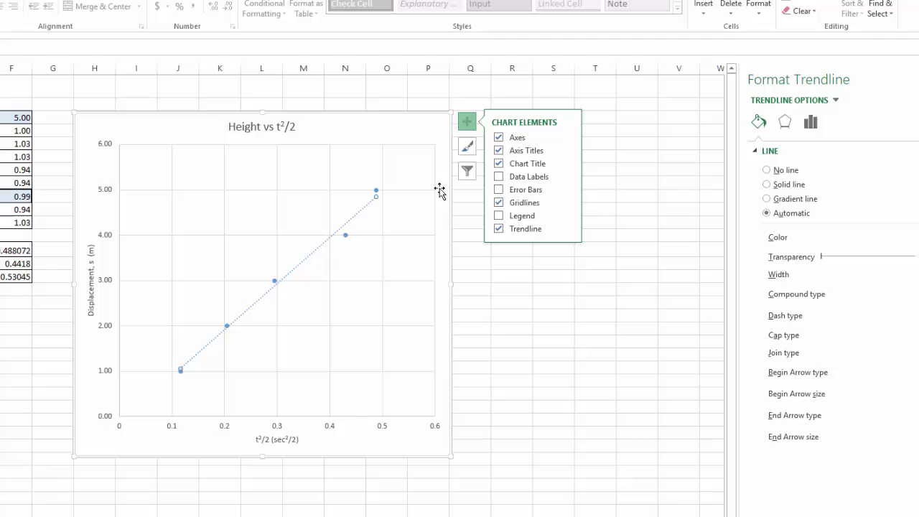
Step: Open Format Trendline for the trendline, check its line and effects settings, then return to Trendline Options
{"action": "right_click", "coordinate": [367, 207]}
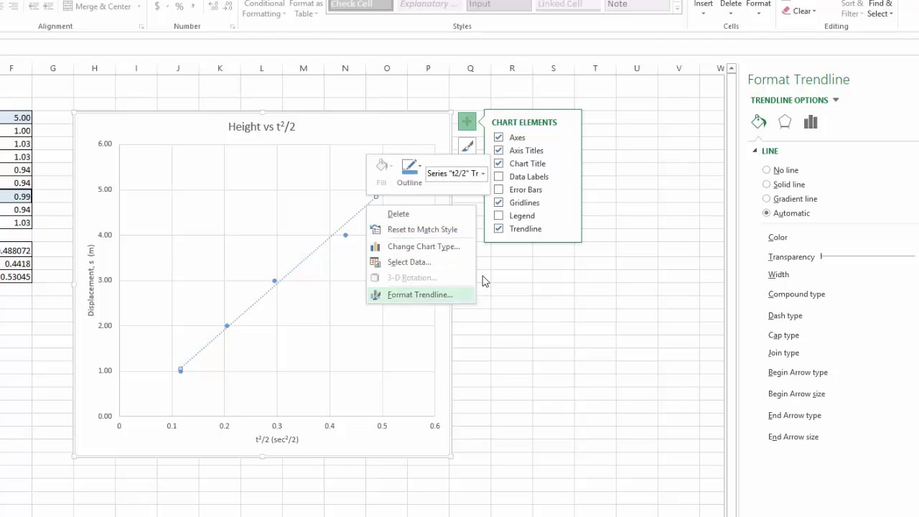
{"action": "left_click", "coordinate": [456, 297]}
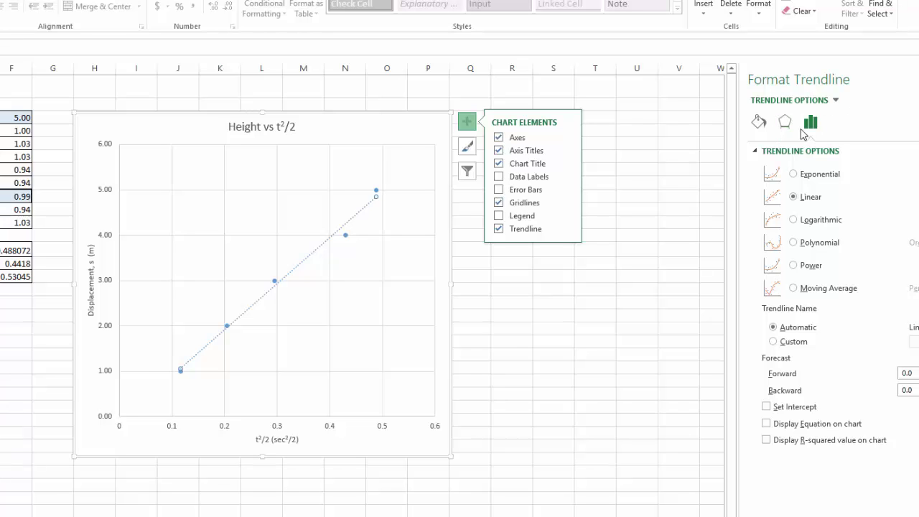
{"action": "left_click", "coordinate": [759, 124]}
{"action": "left_click", "coordinate": [784, 123]}
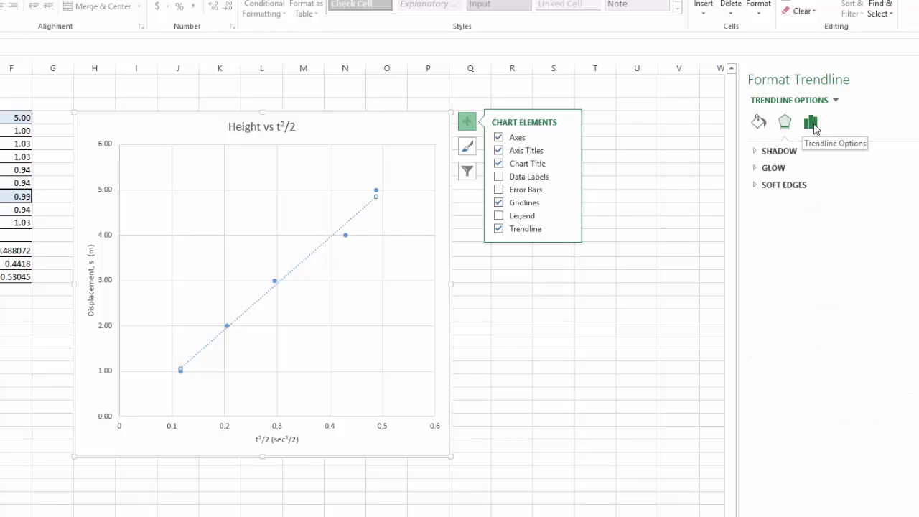
{"action": "left_click", "coordinate": [811, 123]}
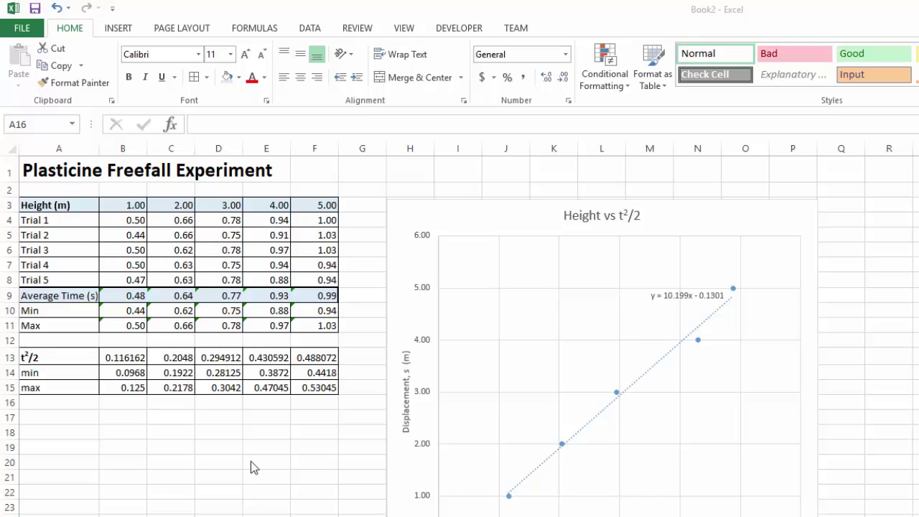
{"action": "left_click", "coordinate": [137, 294]}
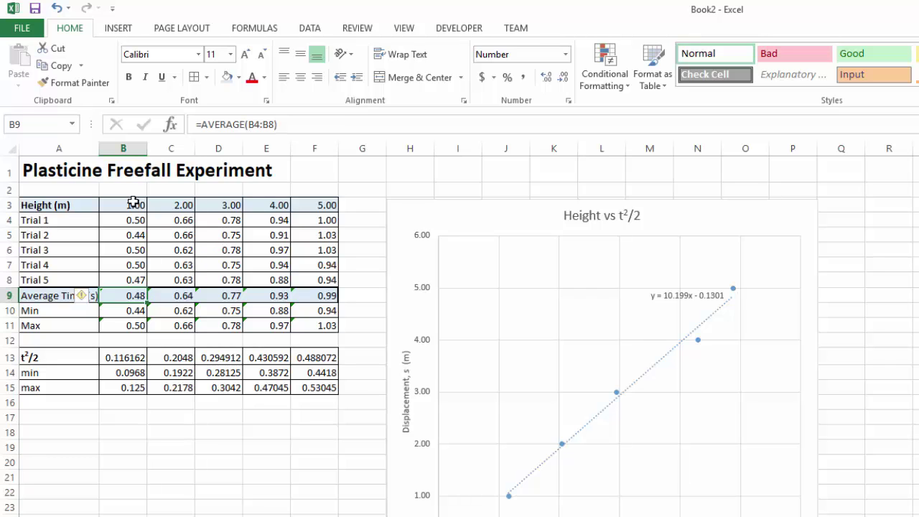
{"action": "left_click", "coordinate": [134, 311]}
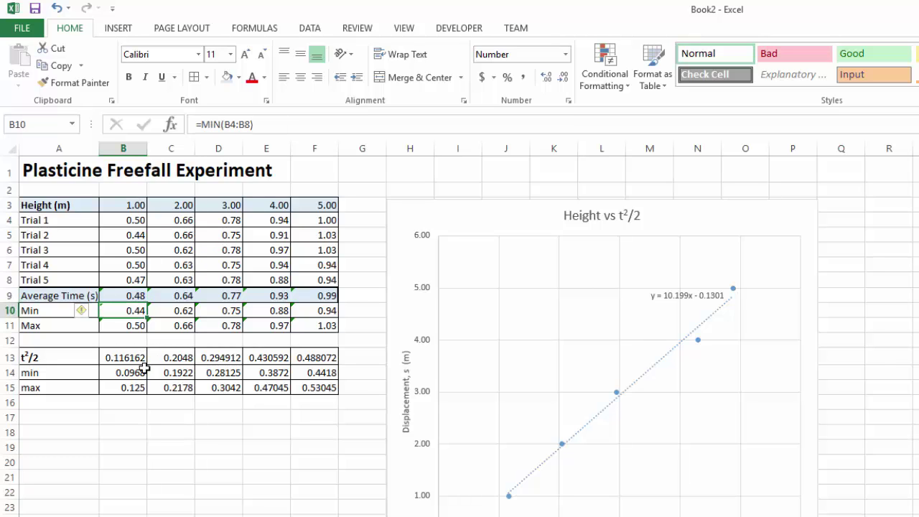
{"action": "left_click", "coordinate": [134, 324]}
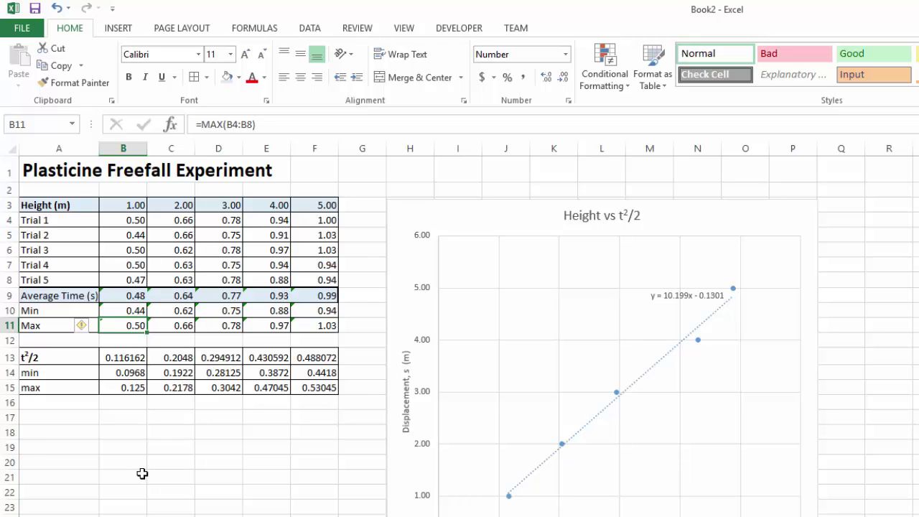
{"action": "left_click", "coordinate": [141, 311]}
{"action": "left_click", "coordinate": [131, 369]}
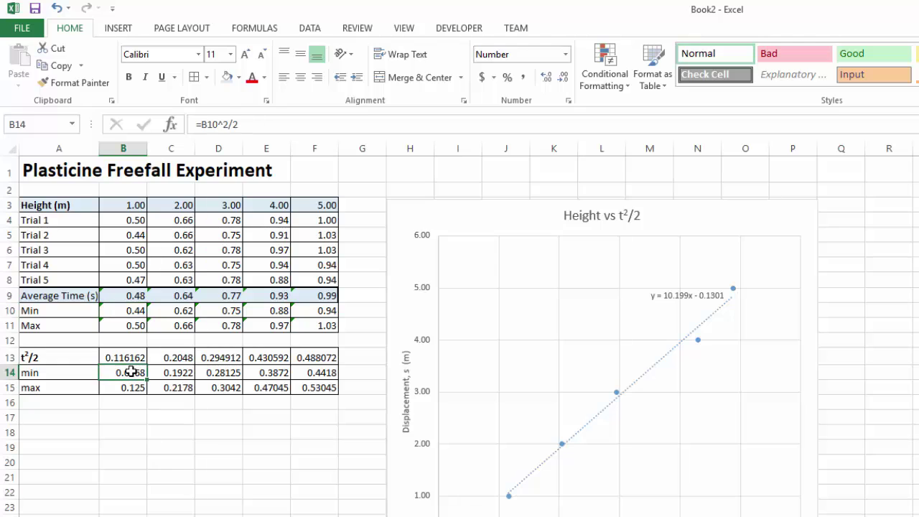
{"action": "left_click", "coordinate": [132, 388]}
{"action": "left_click", "coordinate": [129, 371]}
{"action": "left_click", "coordinate": [131, 387]}
{"action": "left_click", "coordinate": [129, 373]}
{"action": "left_click", "coordinate": [133, 388]}
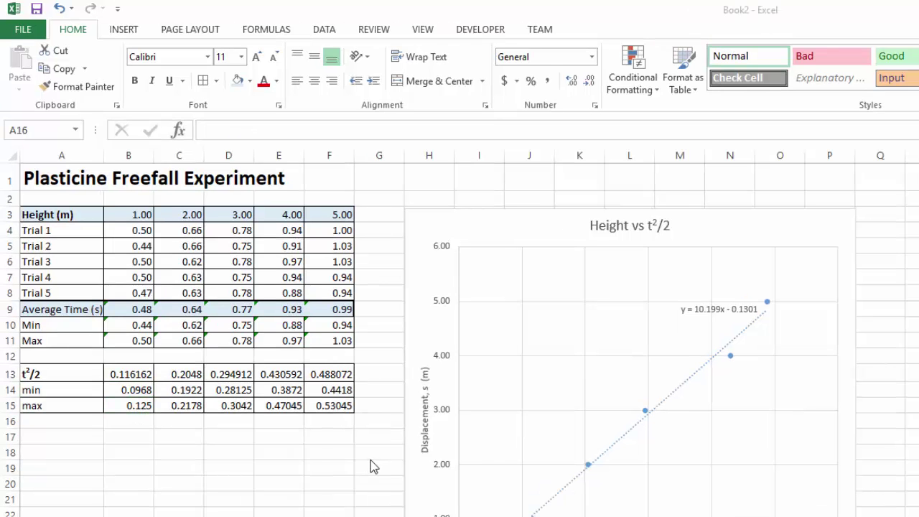
{"action": "left_click", "coordinate": [47, 427]}
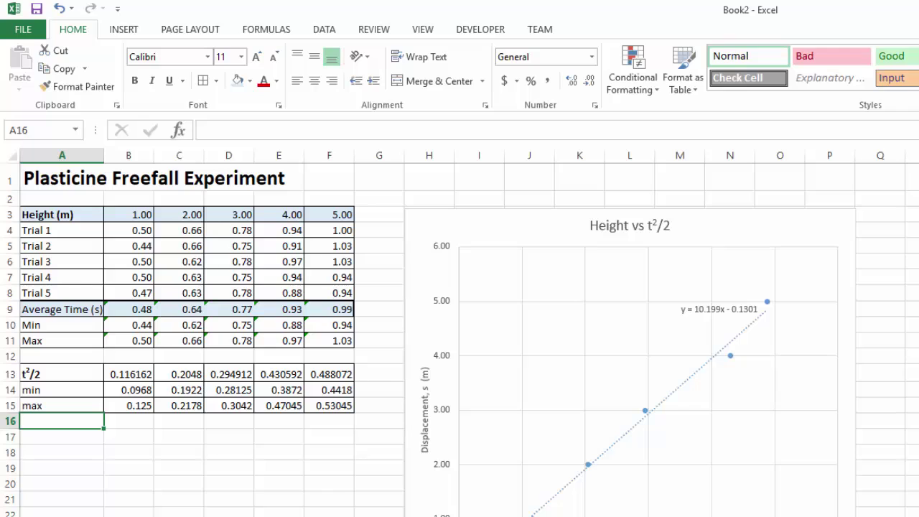
Step: Enter '+ve as a text label in A16, replacing the #NAME? error
{"action": "type", "text": "+"}
{"action": "key", "text": "BackSpace"}
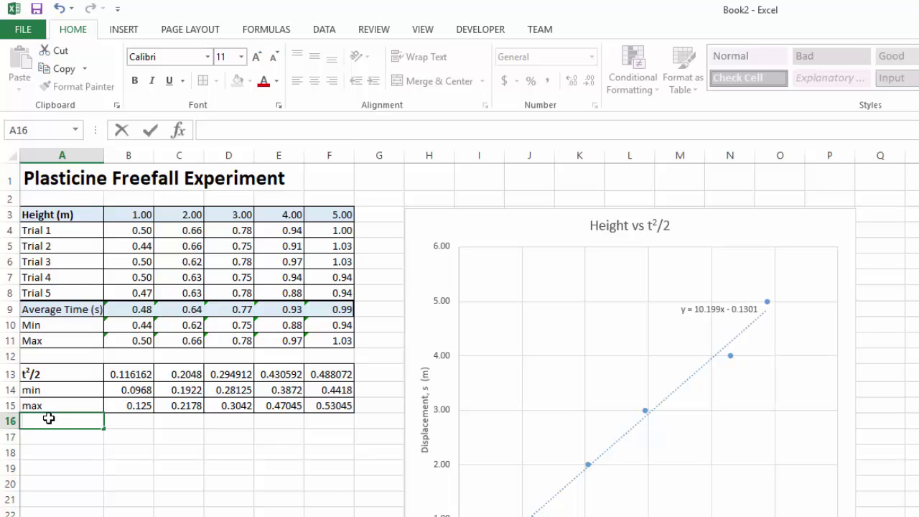
{"action": "type", "text": "+ve"}
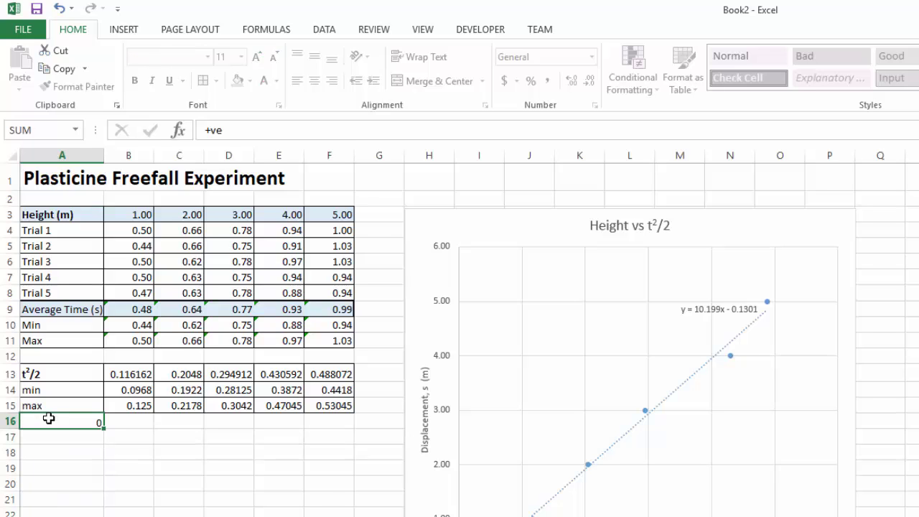
{"action": "key", "text": "Return"}
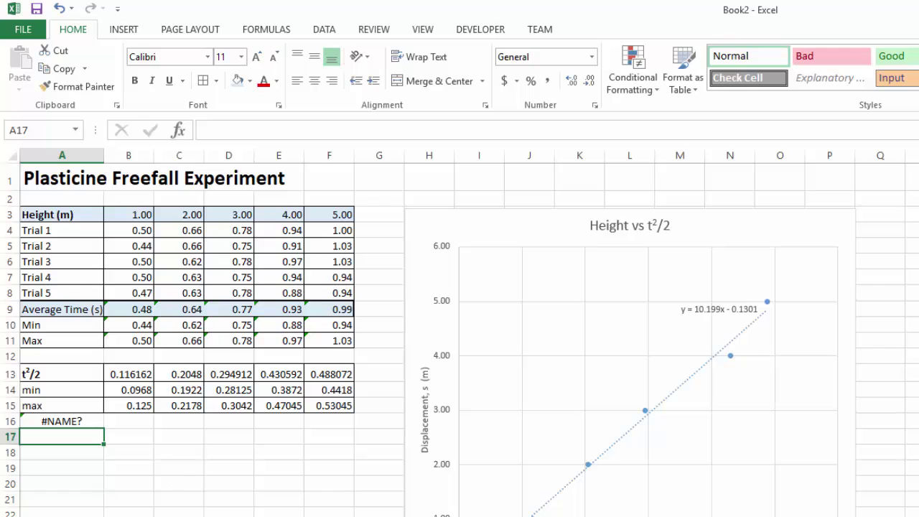
{"action": "left_click", "coordinate": [62, 421]}
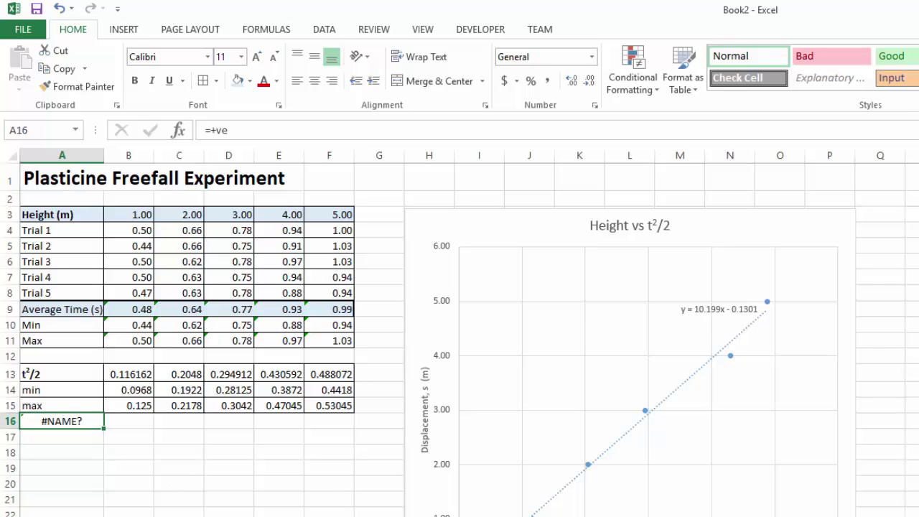
{"action": "key", "text": "Delete"}
{"action": "type", "text": "'"}
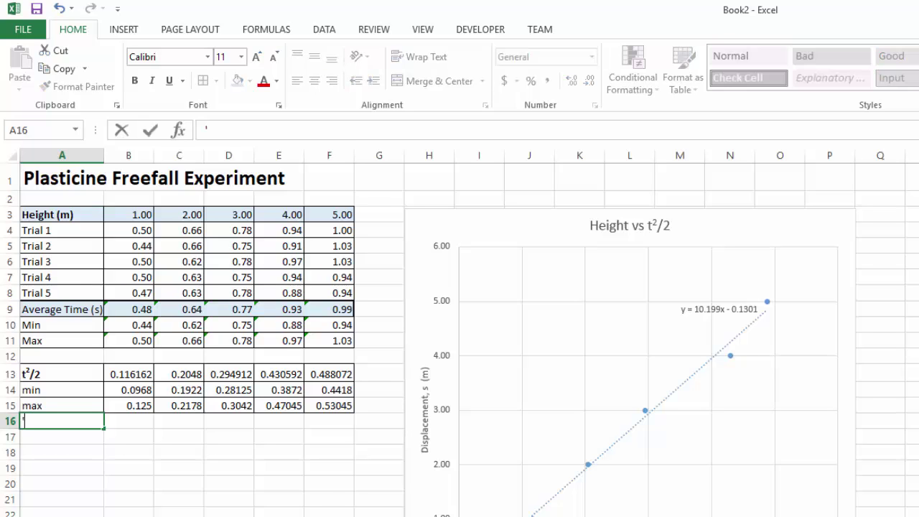
{"action": "type", "text": "+ve"}
{"action": "key", "text": "ctrl+Return"}
{"action": "key", "text": "Return"}
Step: Extend A16 to '+ve error', label A17 '-ve error', and select B16
{"action": "left_click", "coordinate": [62, 422]}
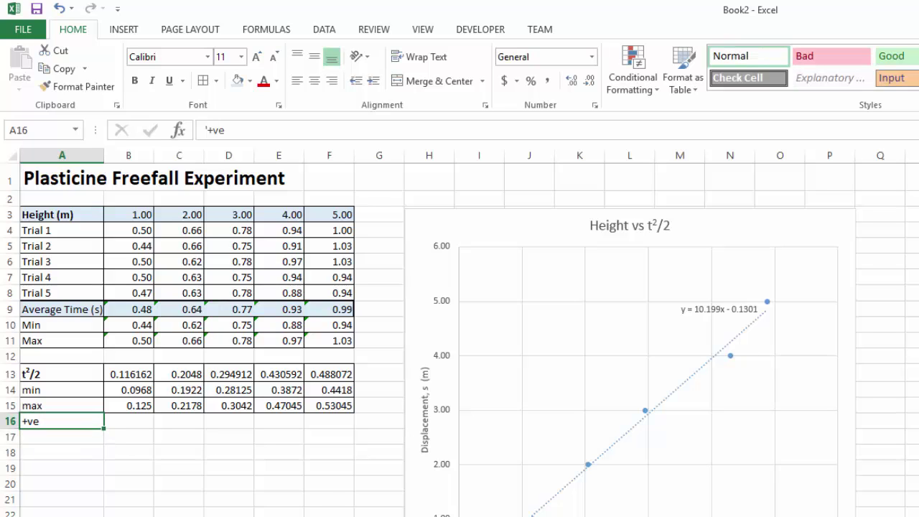
{"action": "key", "text": "F2"}
{"action": "type", "text": "error"}
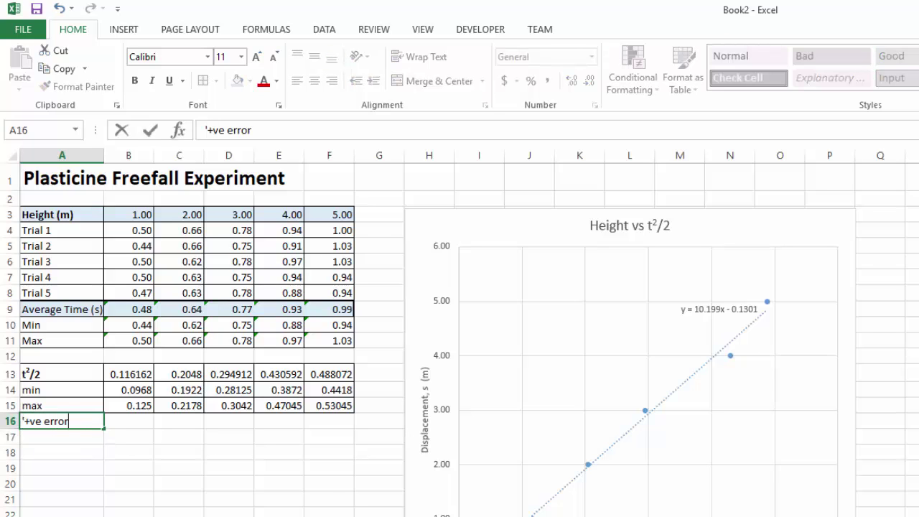
{"action": "key", "text": "Return"}
{"action": "type", "text": "'"}
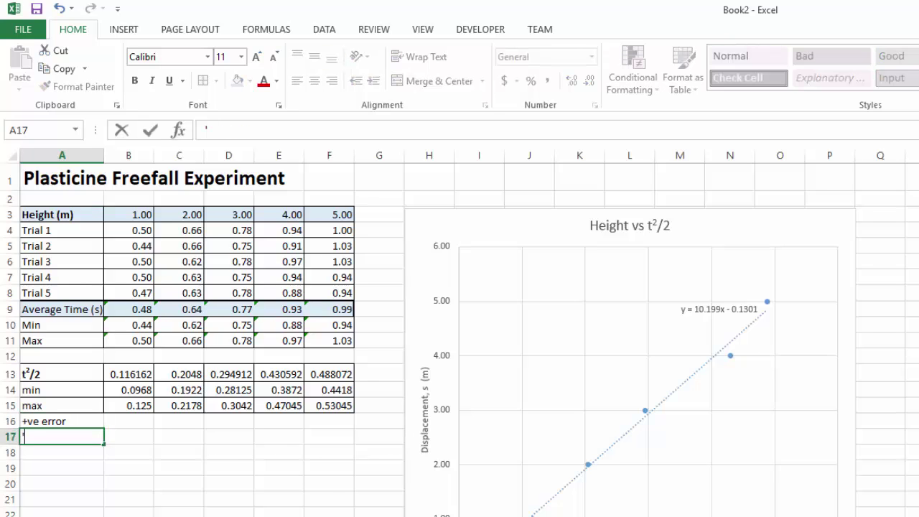
{"action": "type", "text": "-ve error"}
{"action": "key", "text": "Return"}
{"action": "left_click", "coordinate": [62, 422]}
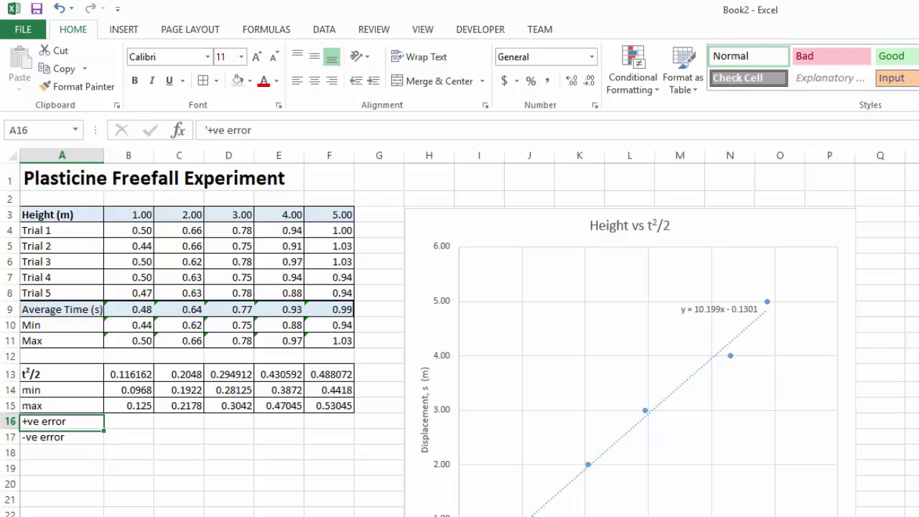
{"action": "left_click", "coordinate": [129, 422]}
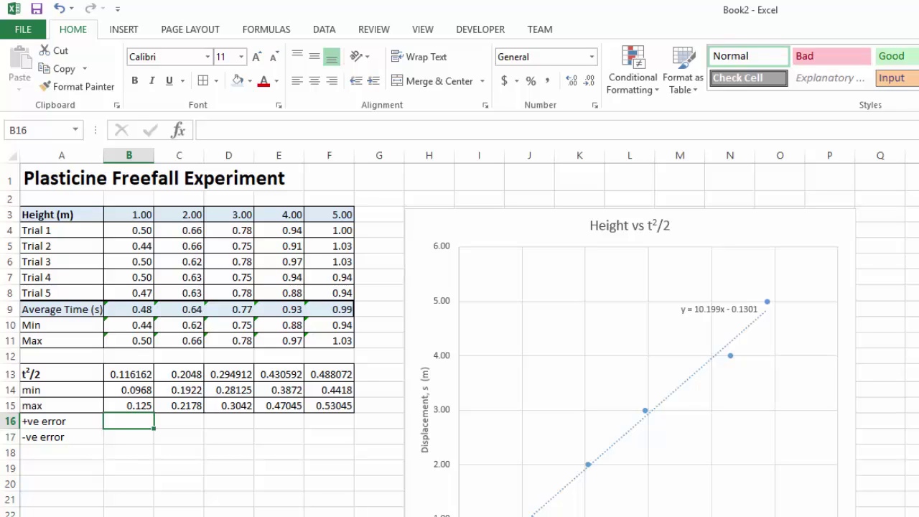
Step: Enter the +ve error formula =B15-B13 in B16
{"action": "type", "text": "="}
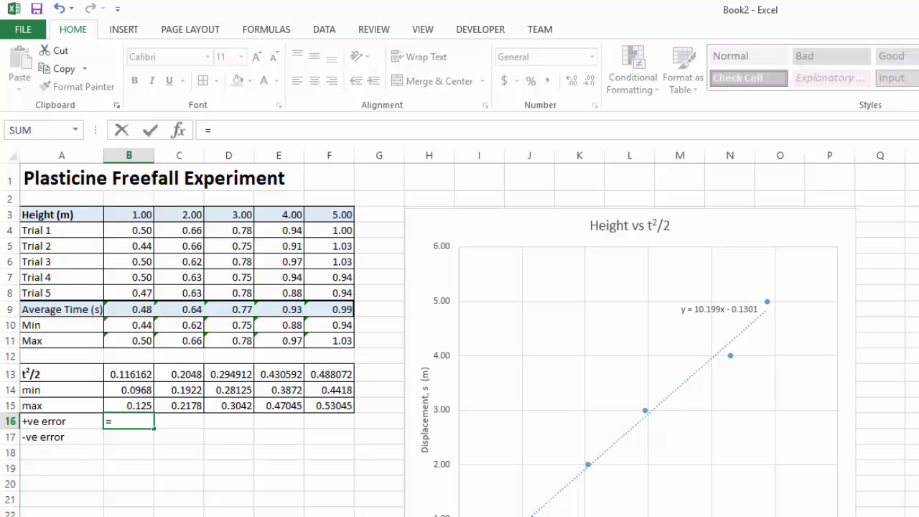
{"action": "left_click", "coordinate": [142, 406]}
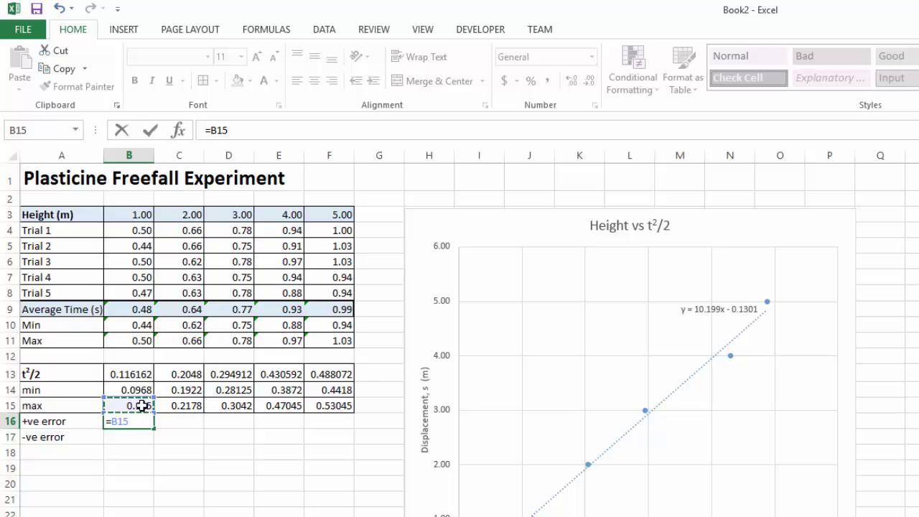
{"action": "type", "text": "-"}
{"action": "left_click", "coordinate": [142, 370]}
{"action": "key", "text": "Return"}
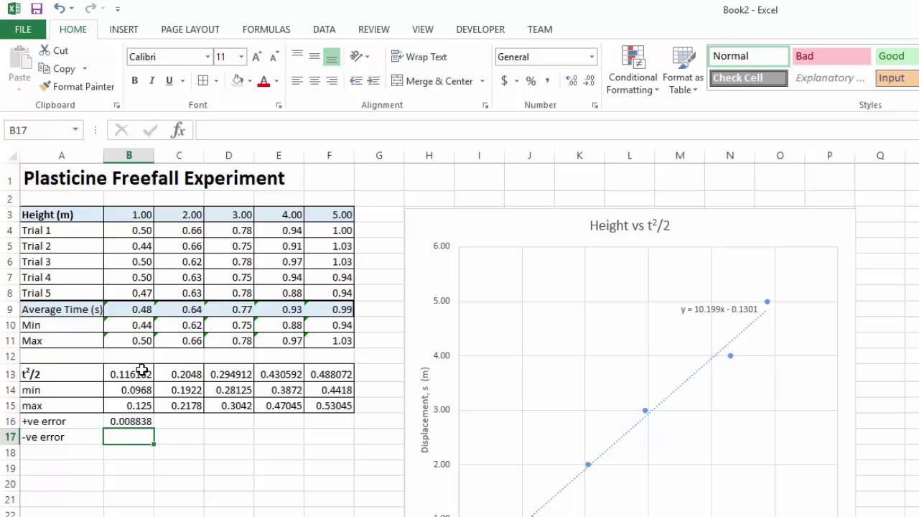
Step: Enter the -ve error formula =B13-B14 in B17 and fill both formulas across to column F
{"action": "type", "text": "="}
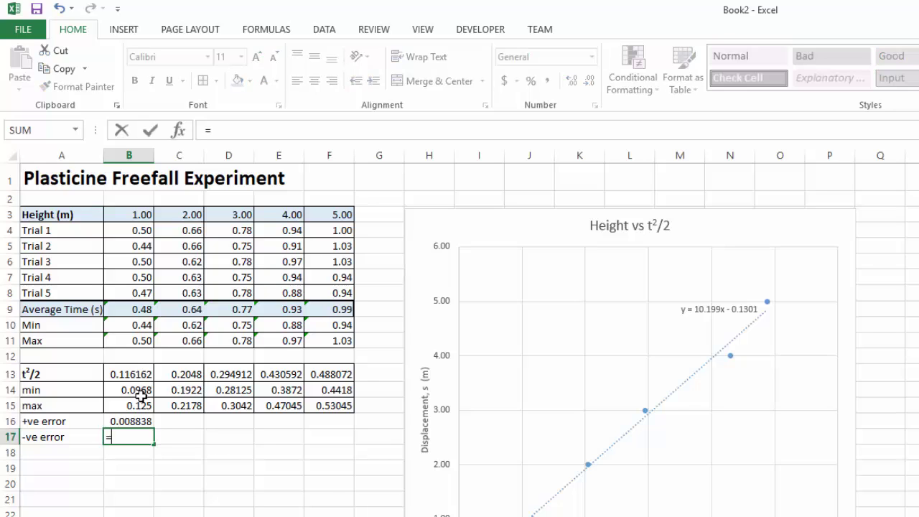
{"action": "left_click", "coordinate": [133, 374]}
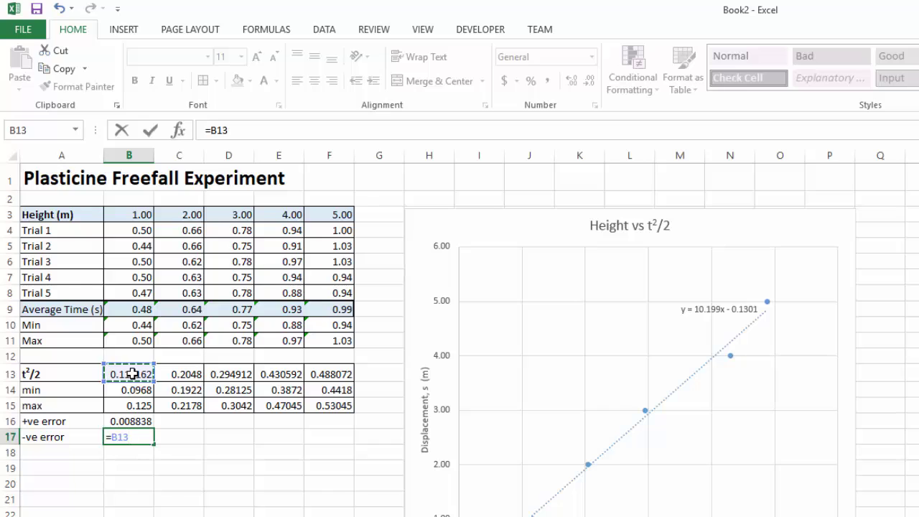
{"action": "type", "text": "-"}
{"action": "left_click", "coordinate": [137, 390]}
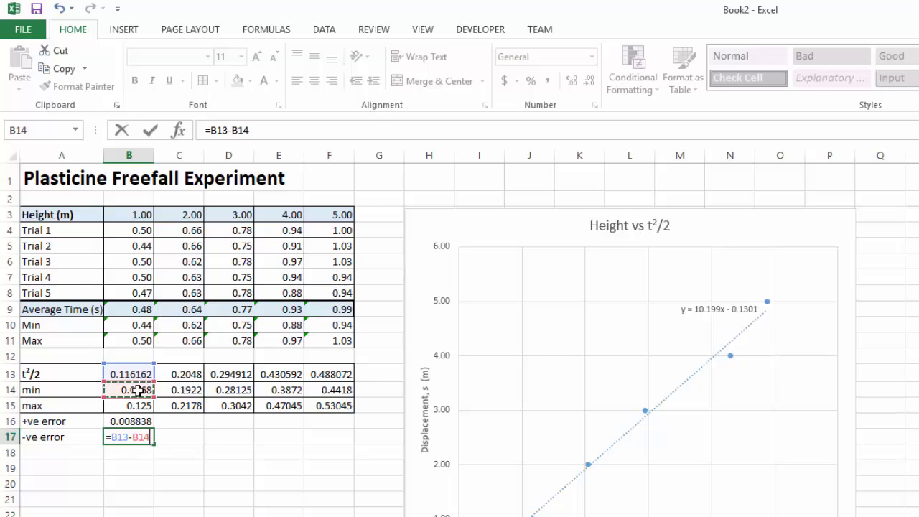
{"action": "key", "text": "Return"}
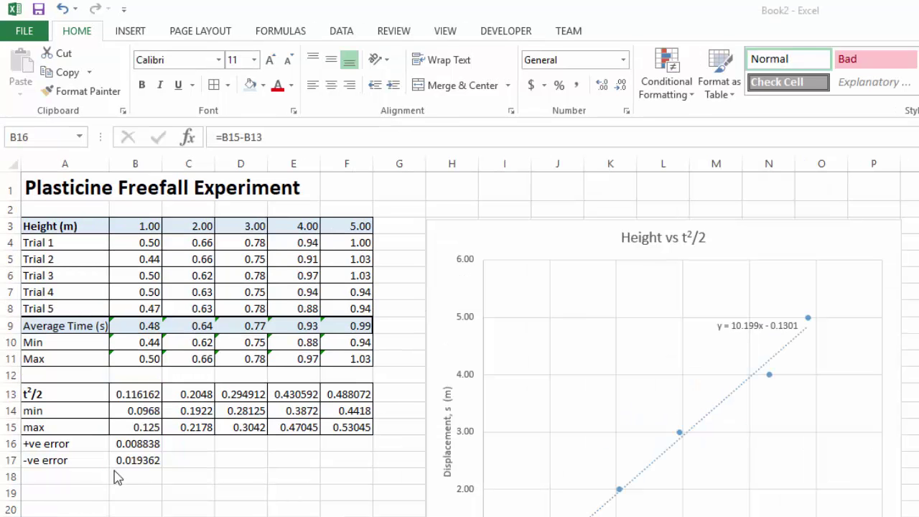
{"action": "left_click", "coordinate": [143, 444]}
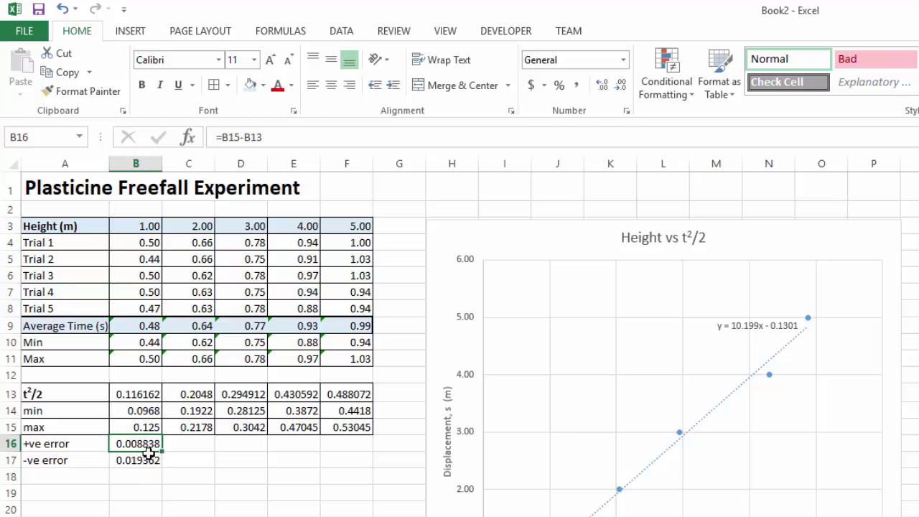
{"action": "left_click_drag", "start_coordinate": [143, 445], "coordinate": [365, 465]}
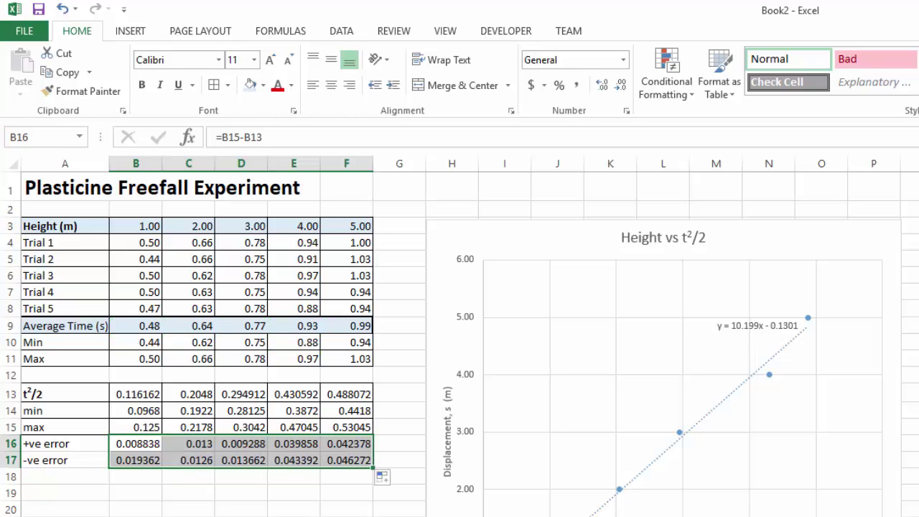
{"action": "left_click", "coordinate": [140, 481]}
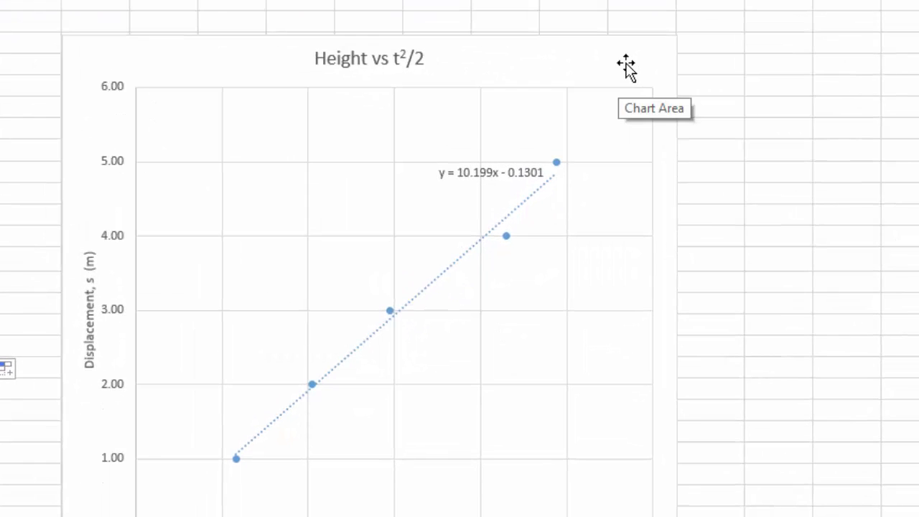
Step: Add default error bars to the Height vs t²/2 chart and open formatting for the horizontal bars
{"action": "left_click", "coordinate": [626, 66]}
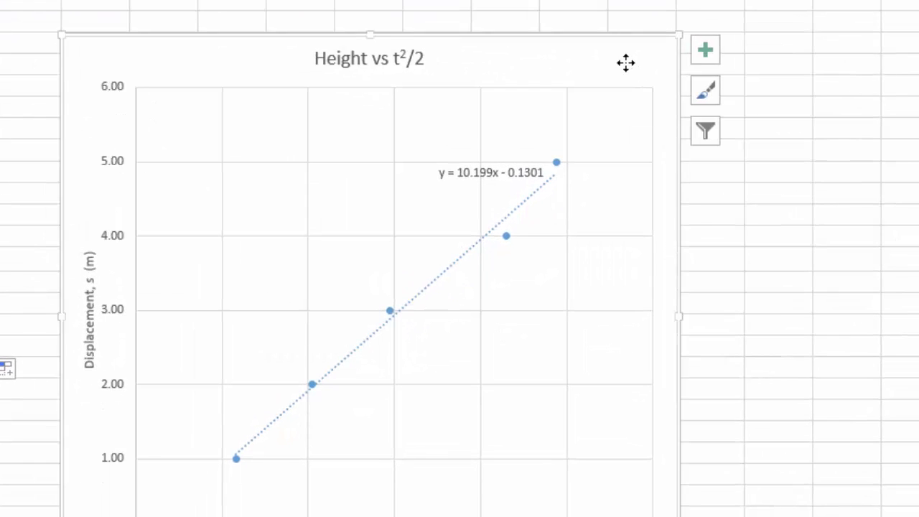
{"action": "left_click", "coordinate": [705, 52]}
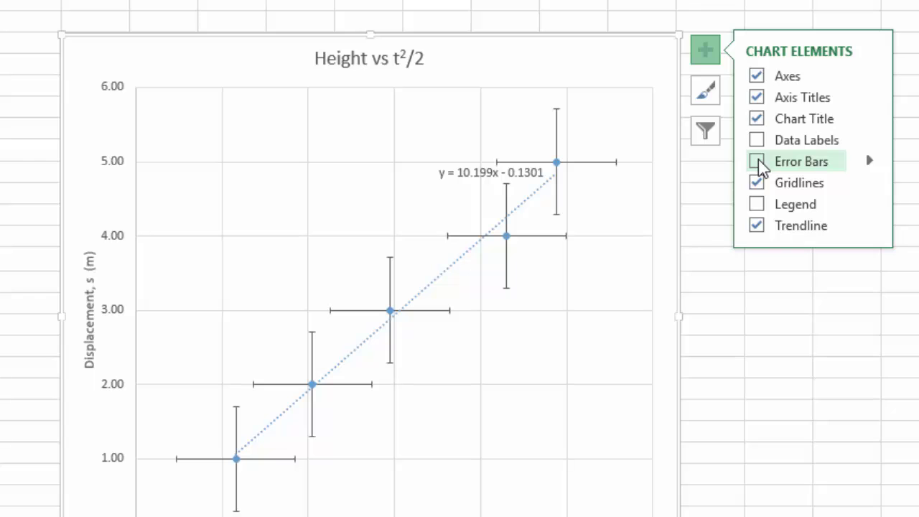
{"action": "left_click", "coordinate": [758, 162]}
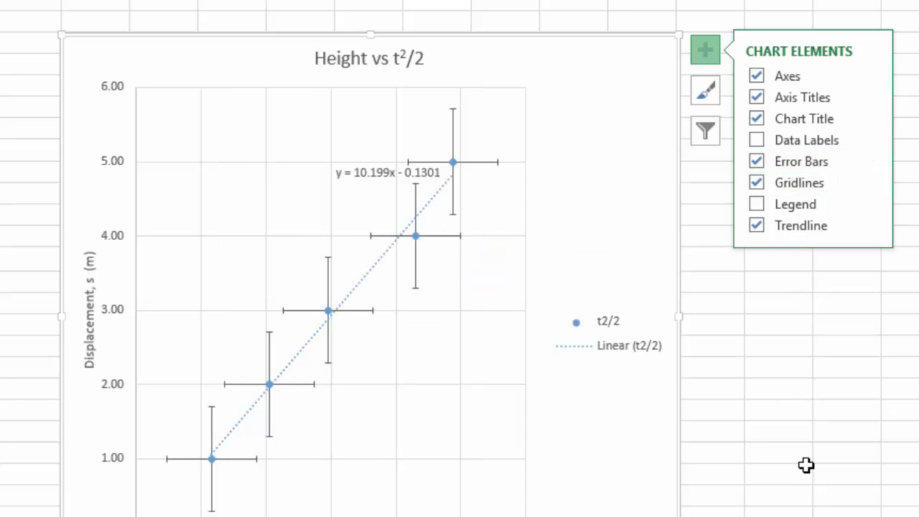
{"action": "left_click", "coordinate": [751, 369]}
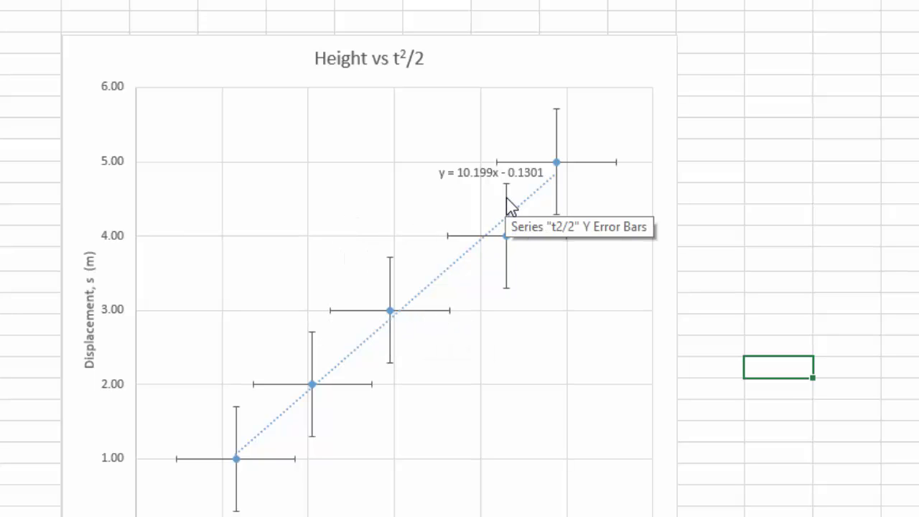
{"action": "left_click", "coordinate": [531, 244]}
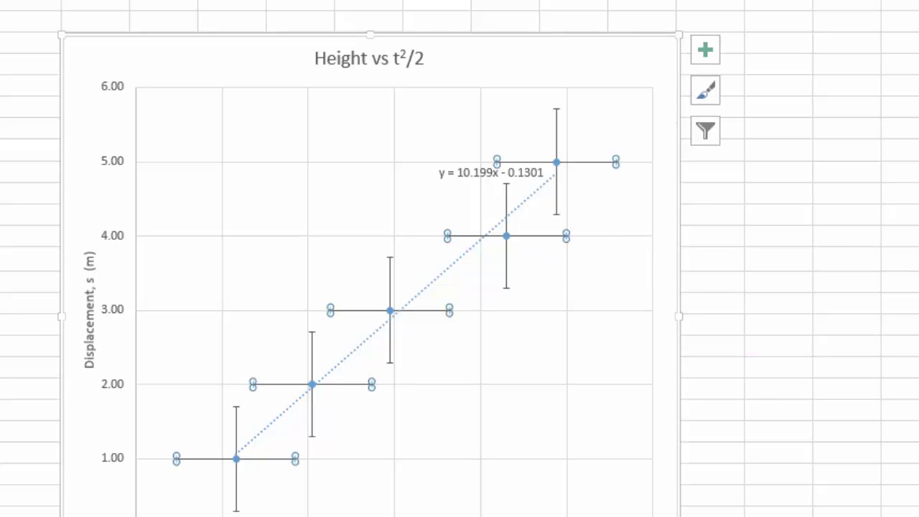
{"action": "key", "text": "ctrl+1"}
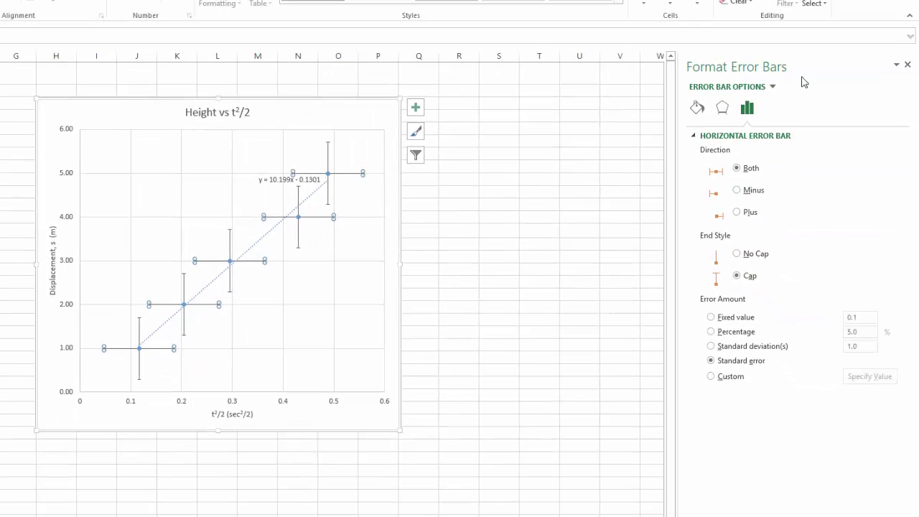
Step: Set the horizontal error bars to Custom values: positive B16:F16, negative B17:F17
{"action": "right_click", "coordinate": [344, 178]}
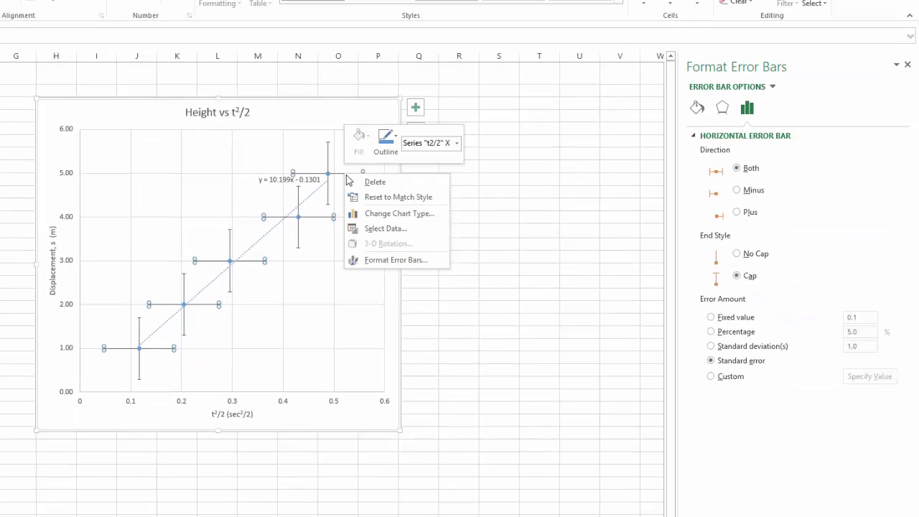
{"action": "left_click", "coordinate": [389, 260]}
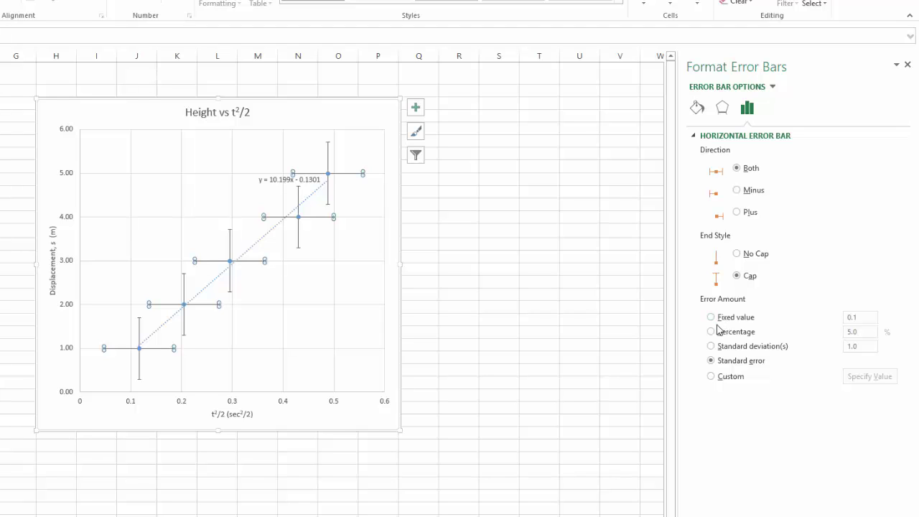
{"action": "left_click", "coordinate": [712, 377]}
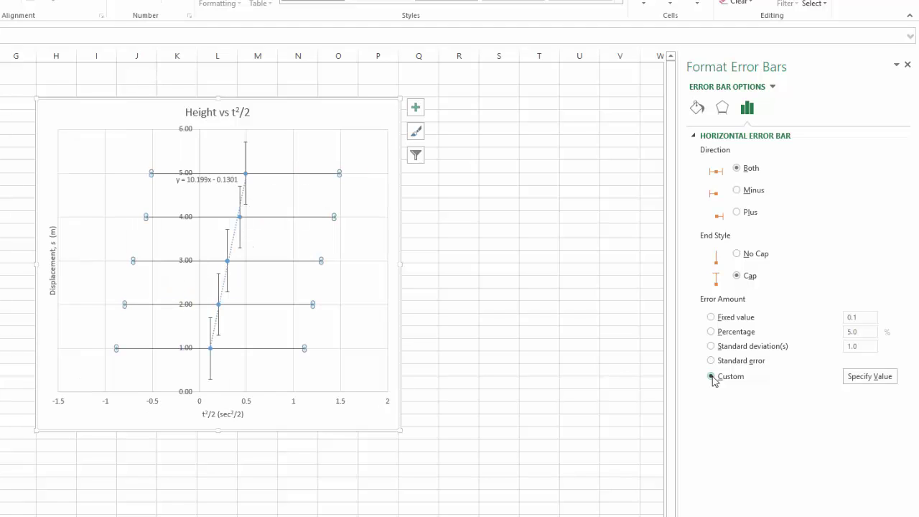
{"action": "left_click", "coordinate": [872, 381]}
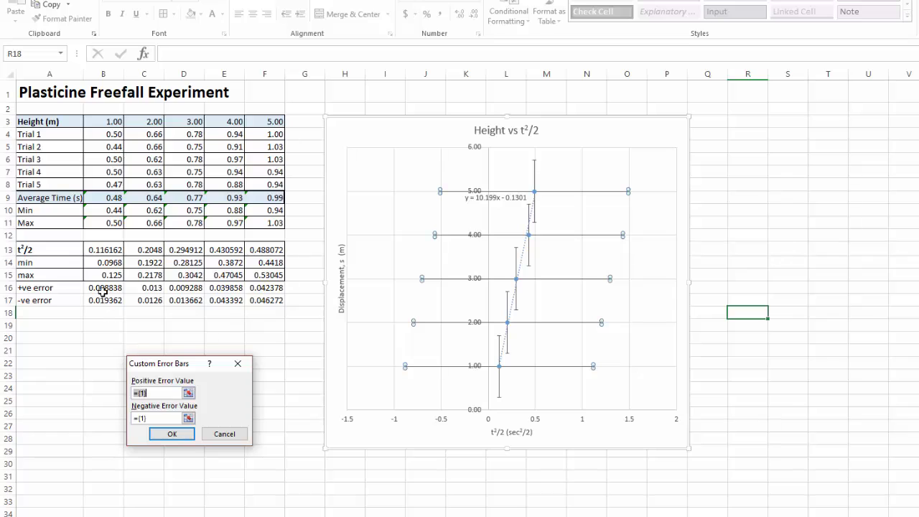
{"action": "left_click_drag", "start_coordinate": [103, 285], "coordinate": [260, 288]}
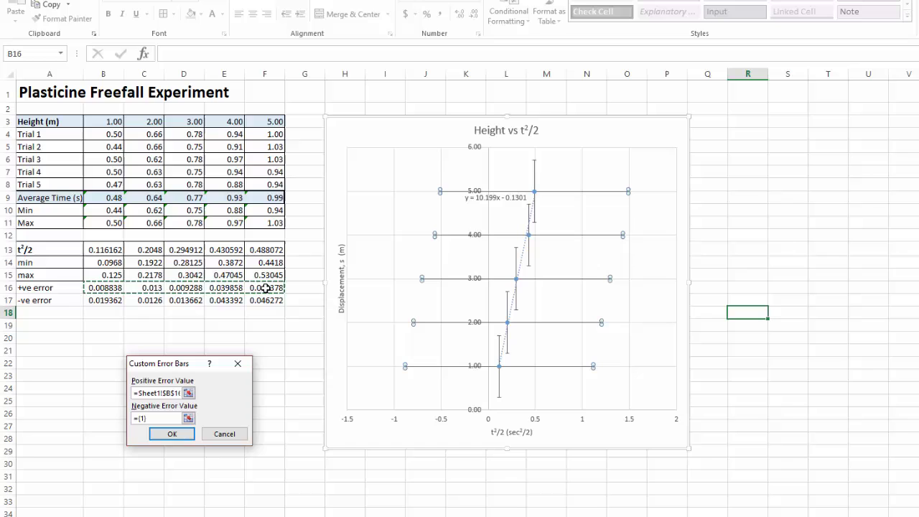
{"action": "left_click", "coordinate": [157, 417]}
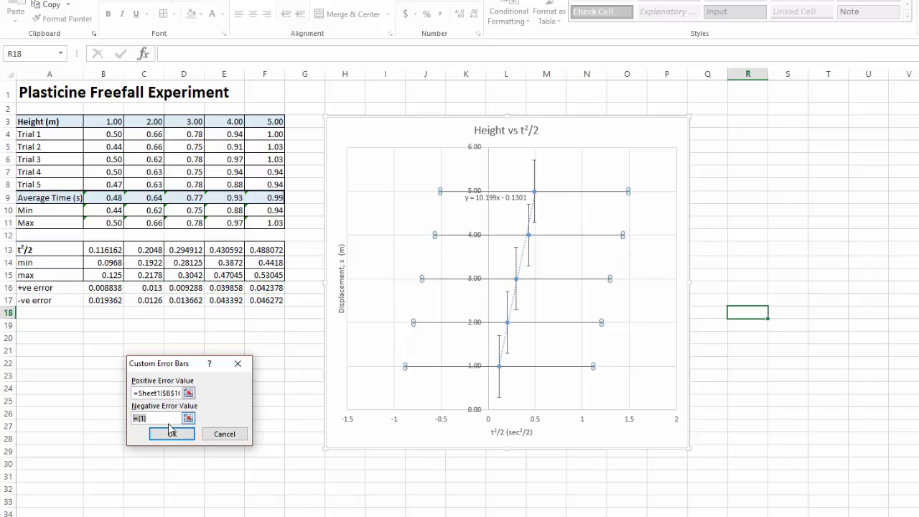
{"action": "key", "text": "BackSpace"}
{"action": "left_click_drag", "start_coordinate": [105, 301], "coordinate": [269, 300]}
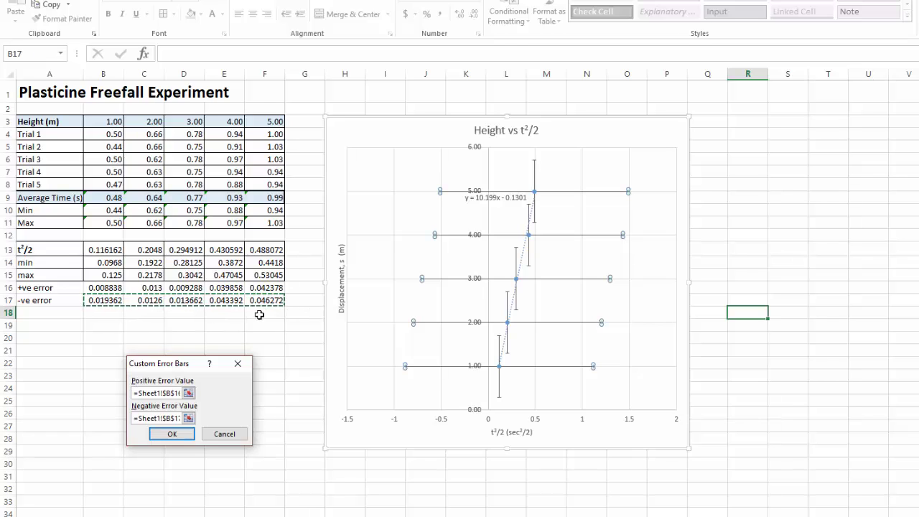
{"action": "left_click", "coordinate": [176, 435]}
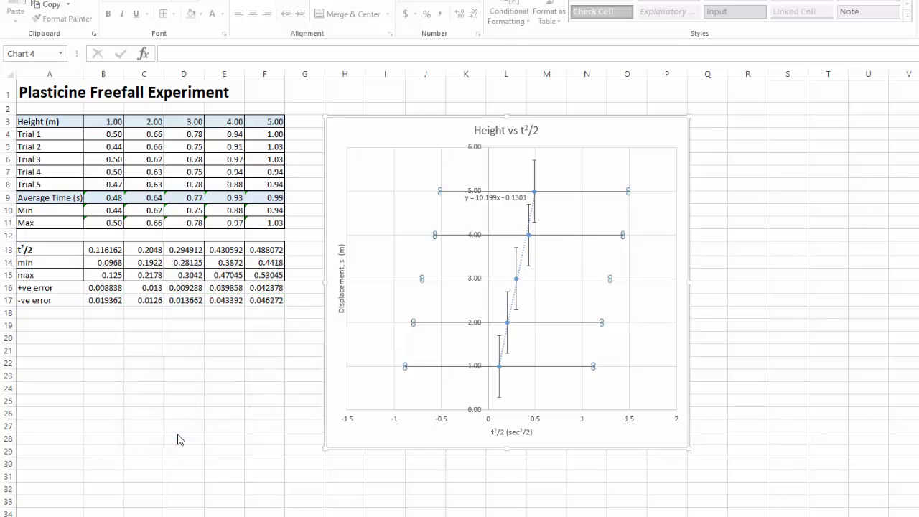
Step: Delete the vertical error bars from the chart, keeping only the horizontal ones
{"action": "left_click", "coordinate": [519, 261]}
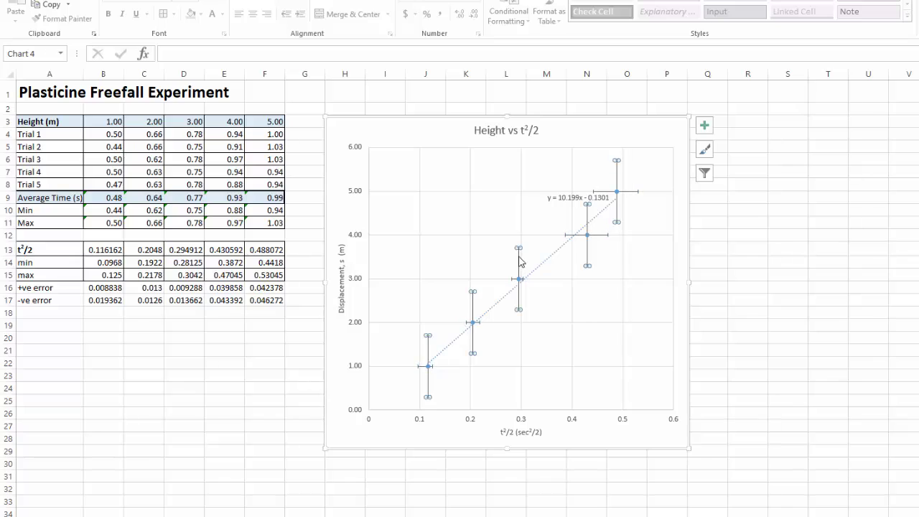
{"action": "right_click", "coordinate": [519, 260]}
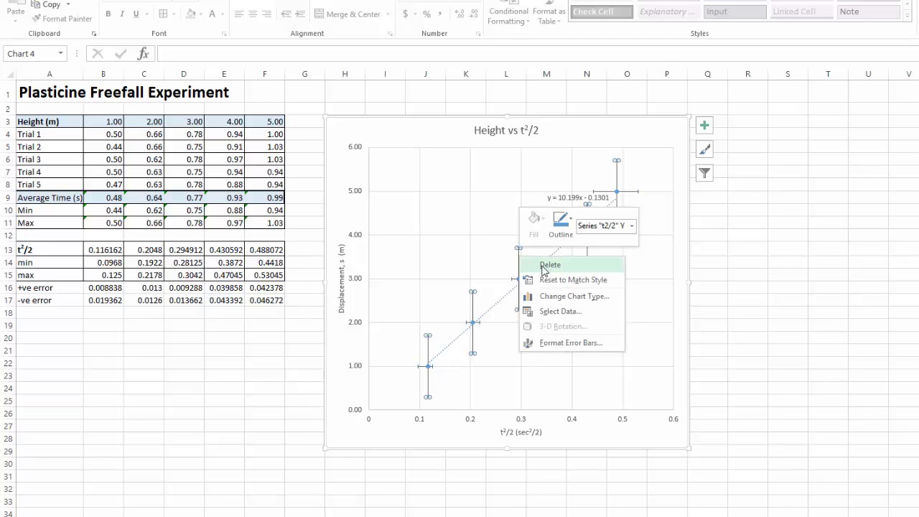
{"action": "left_click", "coordinate": [547, 265]}
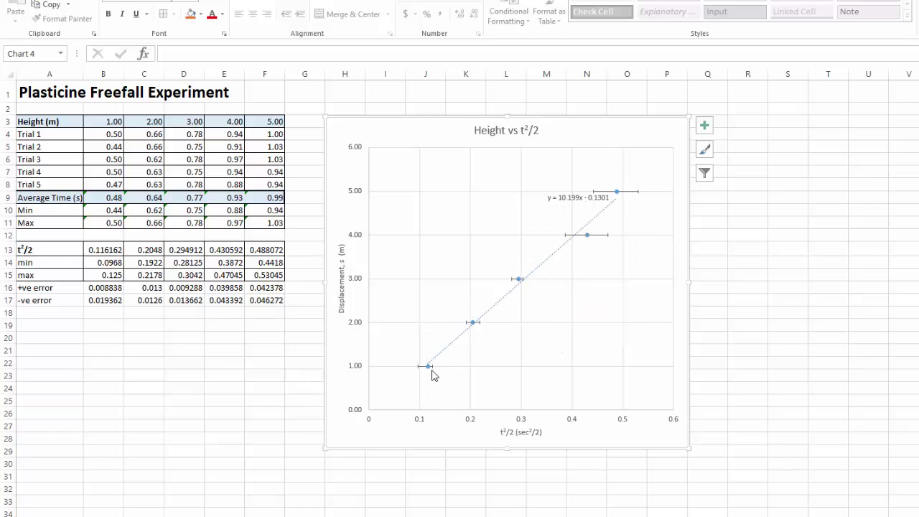
{"action": "mouse_move", "coordinate": [429, 374]}
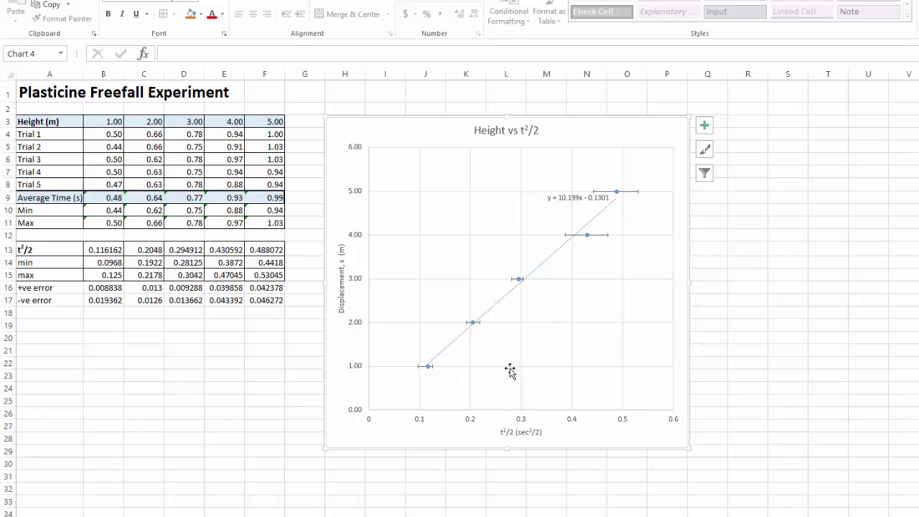